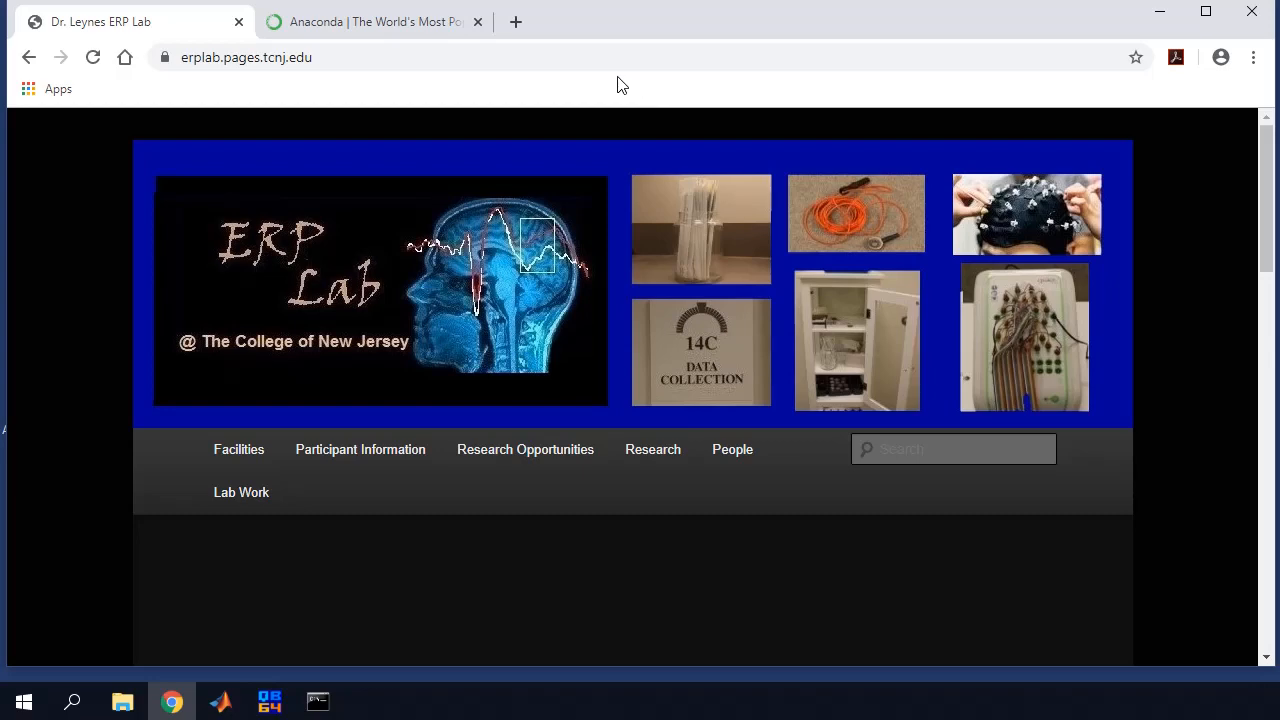
# Go to the Anaconda Distribution download page and scroll to the Python 3.7 installers
pyautogui.click(383, 23)
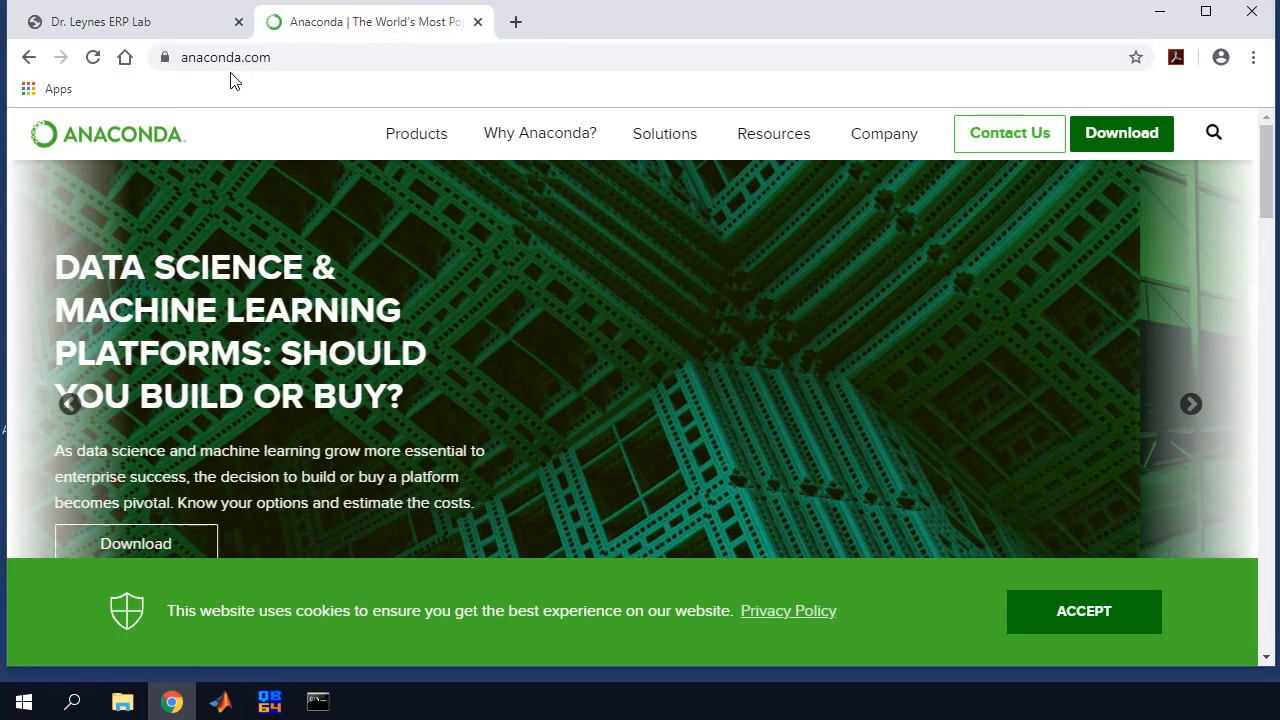
pyautogui.scroll(-5, 274, 118)
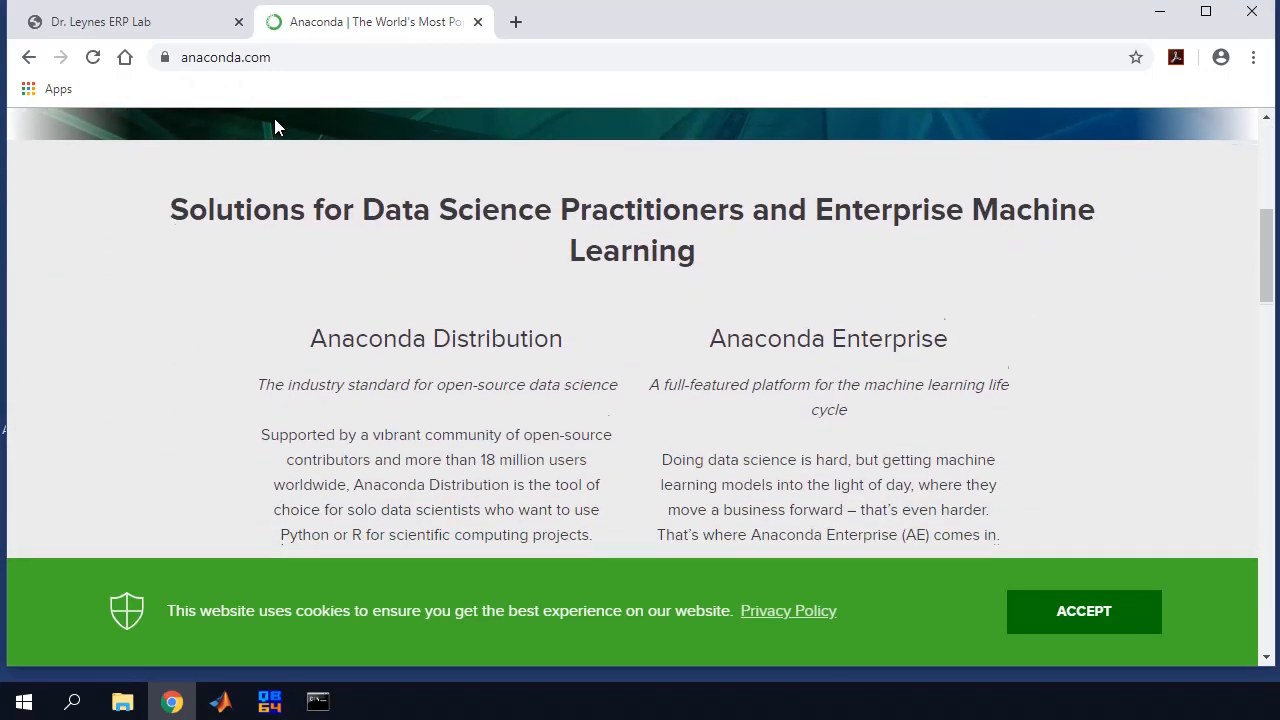
pyautogui.scroll(-2, 274, 118)
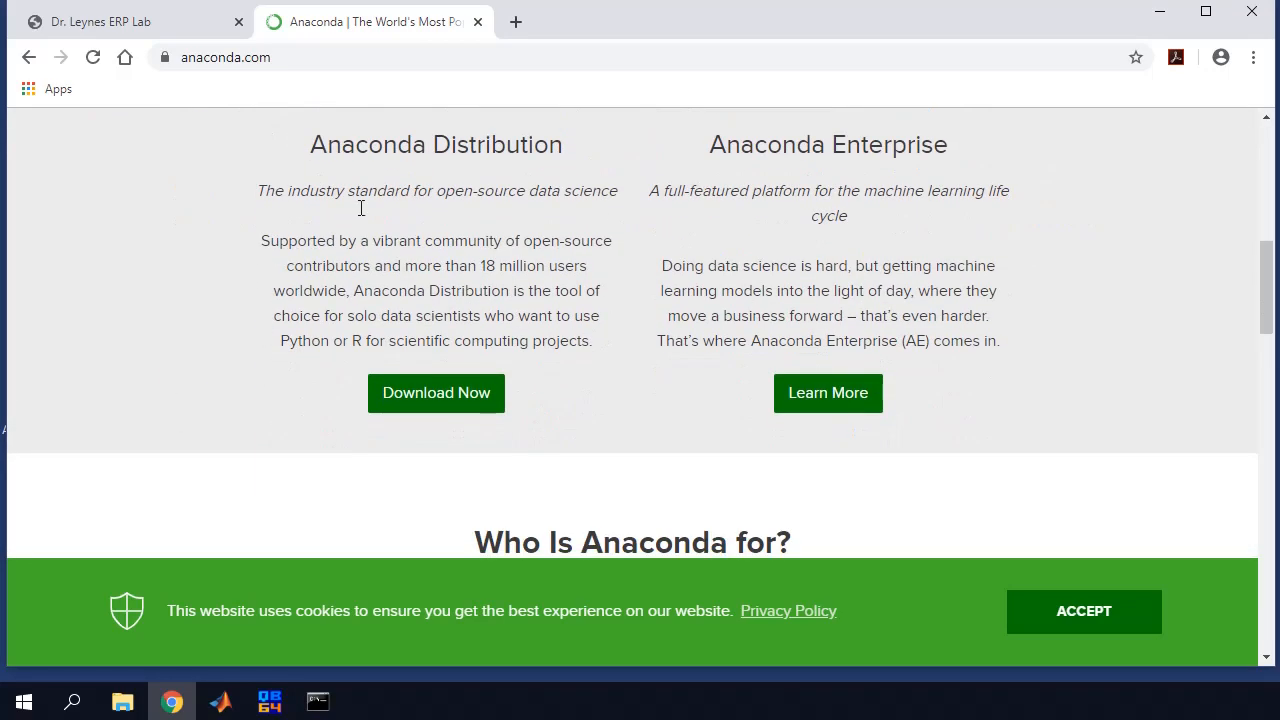
pyautogui.click(425, 397)
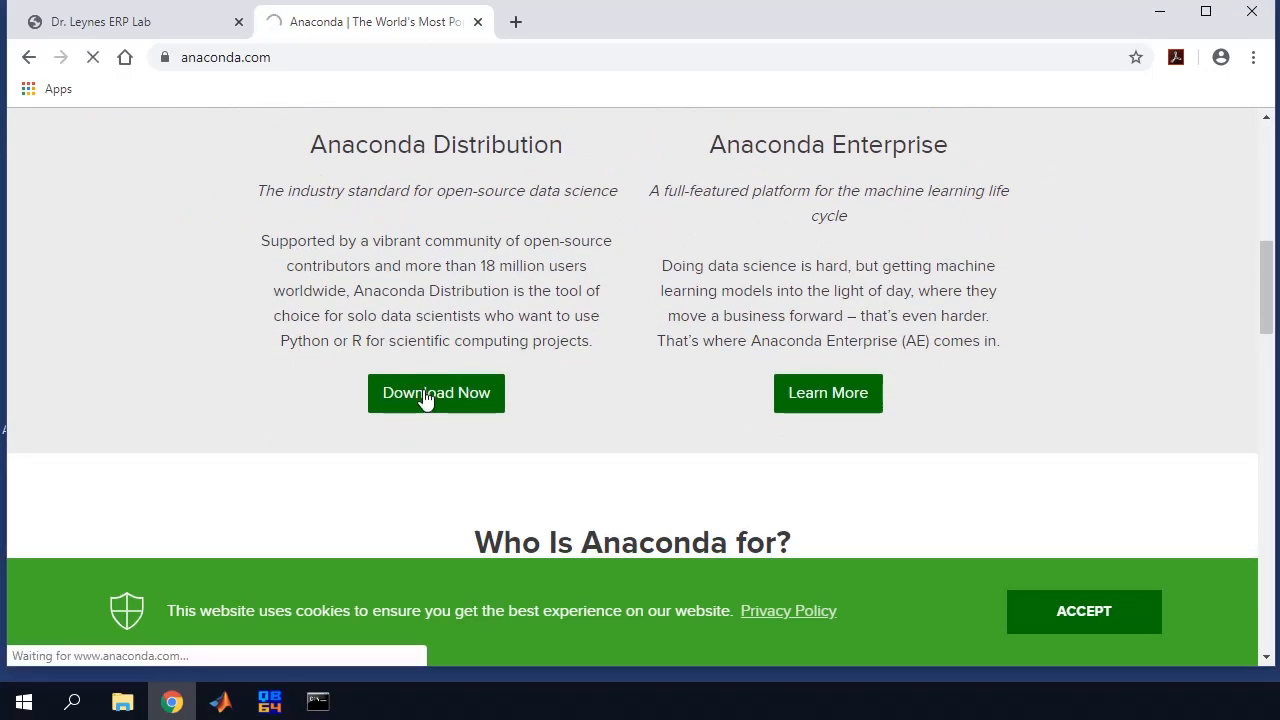
pyautogui.scroll(-4, 425, 397)
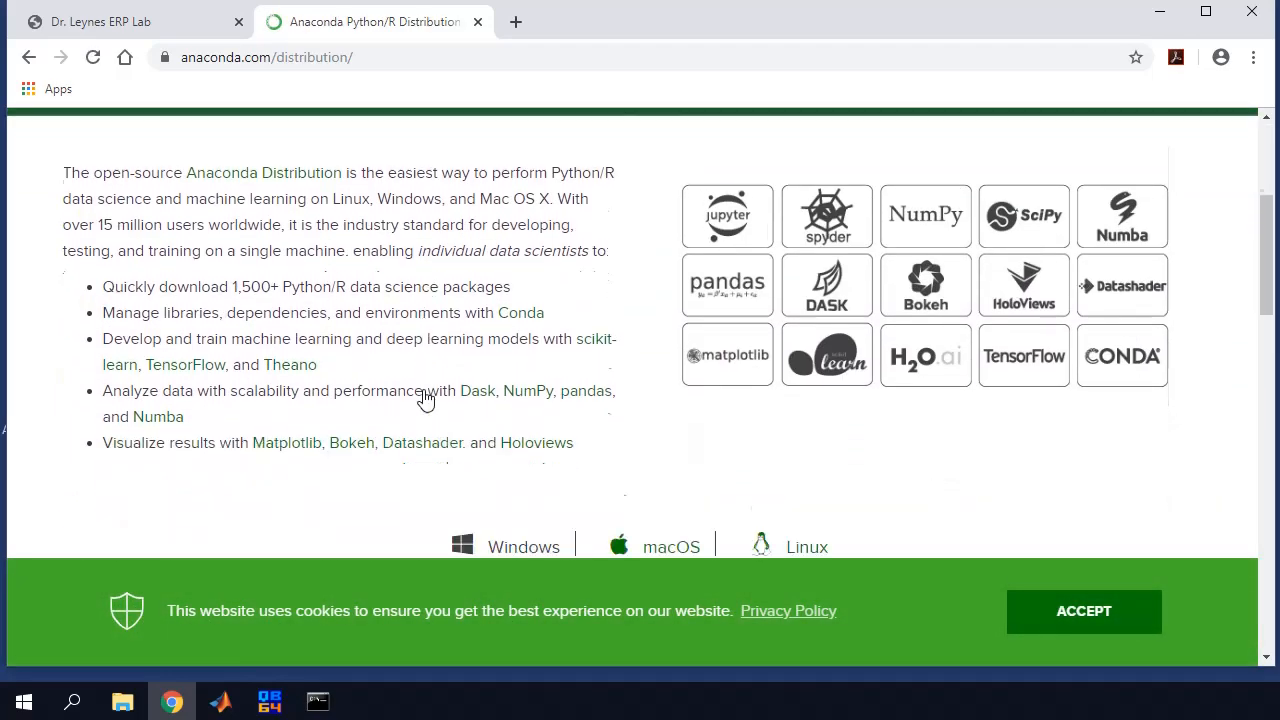
pyautogui.scroll(1, 425, 397)
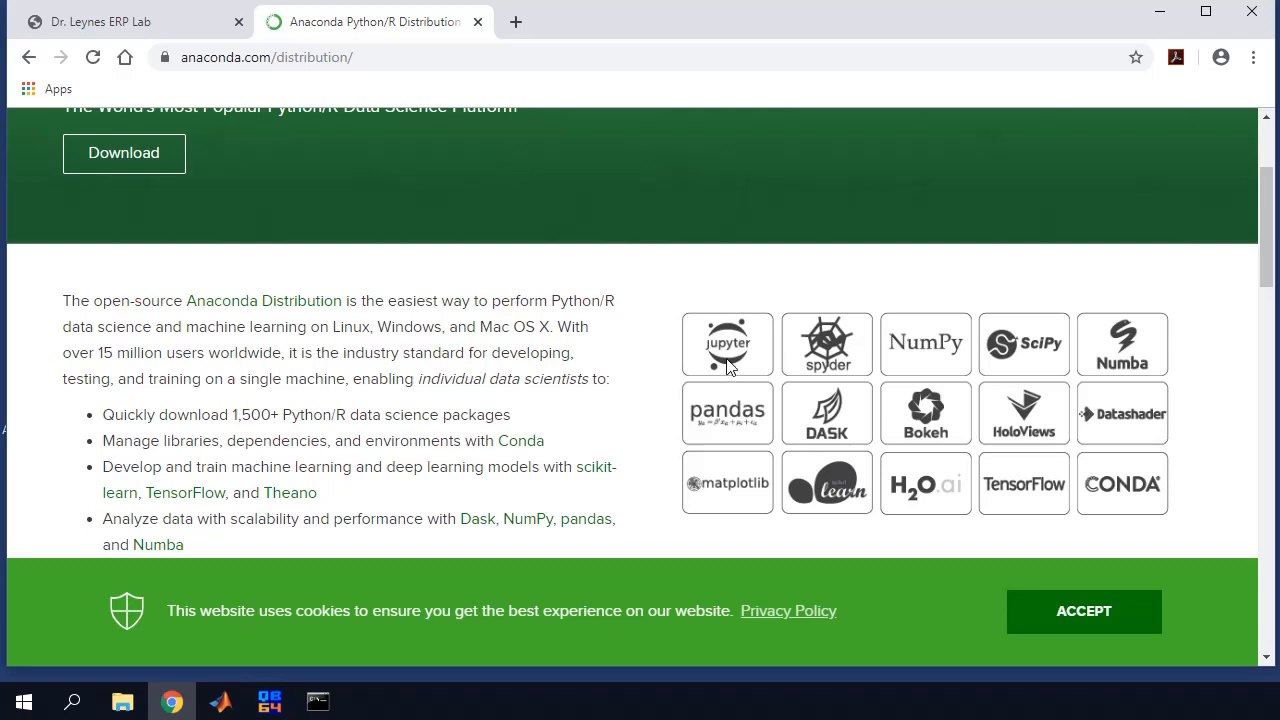
pyautogui.scroll(-2, 605, 362)
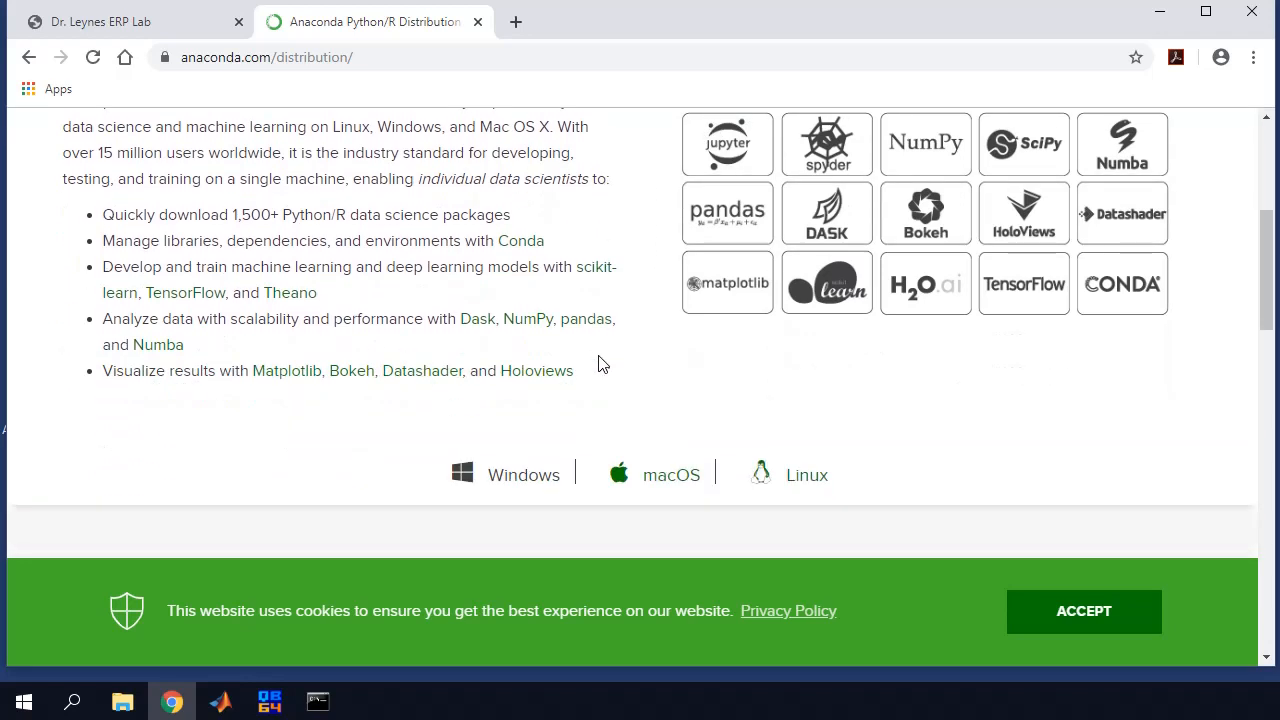
pyautogui.scroll(-5, 594, 354)
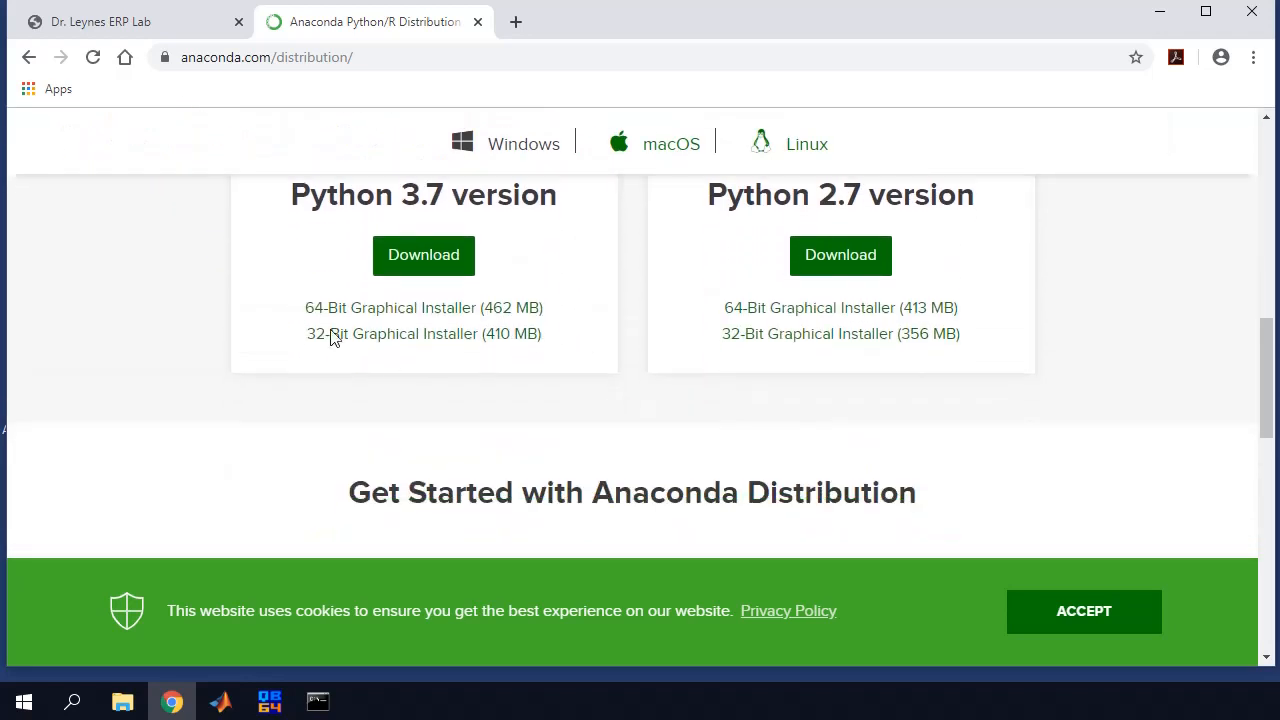
# Download the 64-bit Python 3.7 graphical installer, replacing Anaconda3-2019.10-Windows-x86_64.exe in the programs folder
pyautogui.click(339, 316)
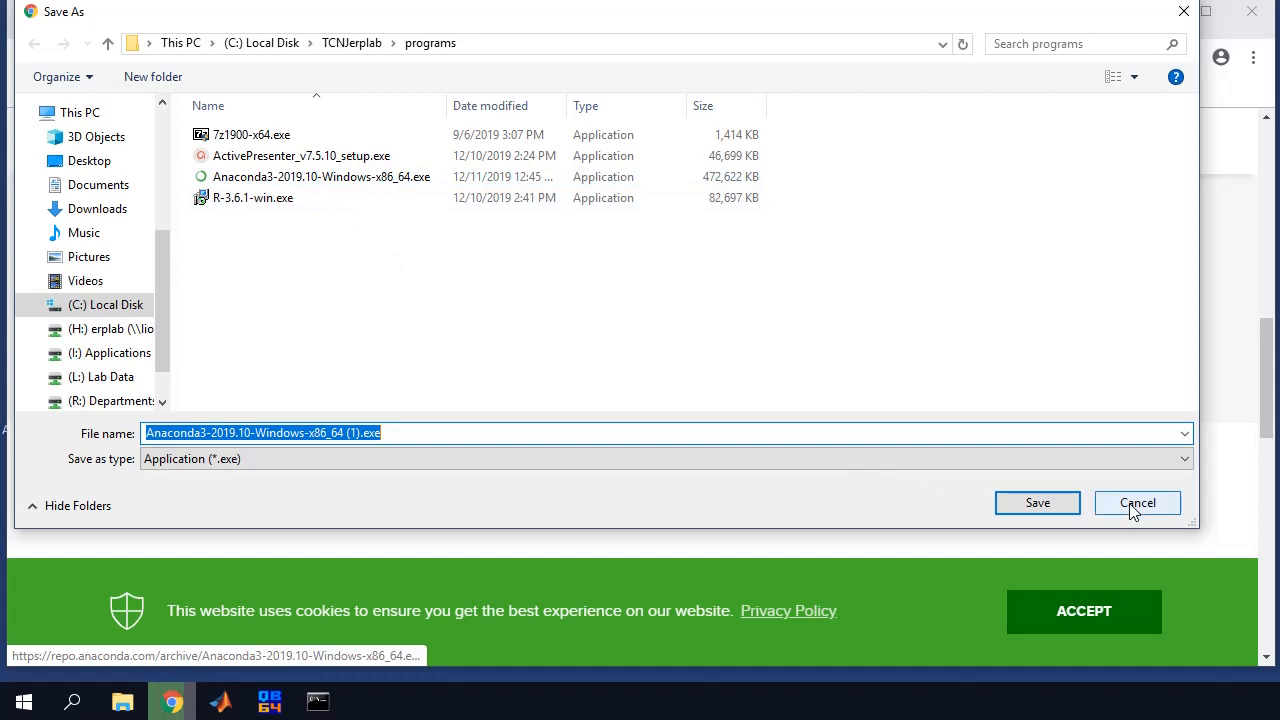
pyautogui.click(268, 178)
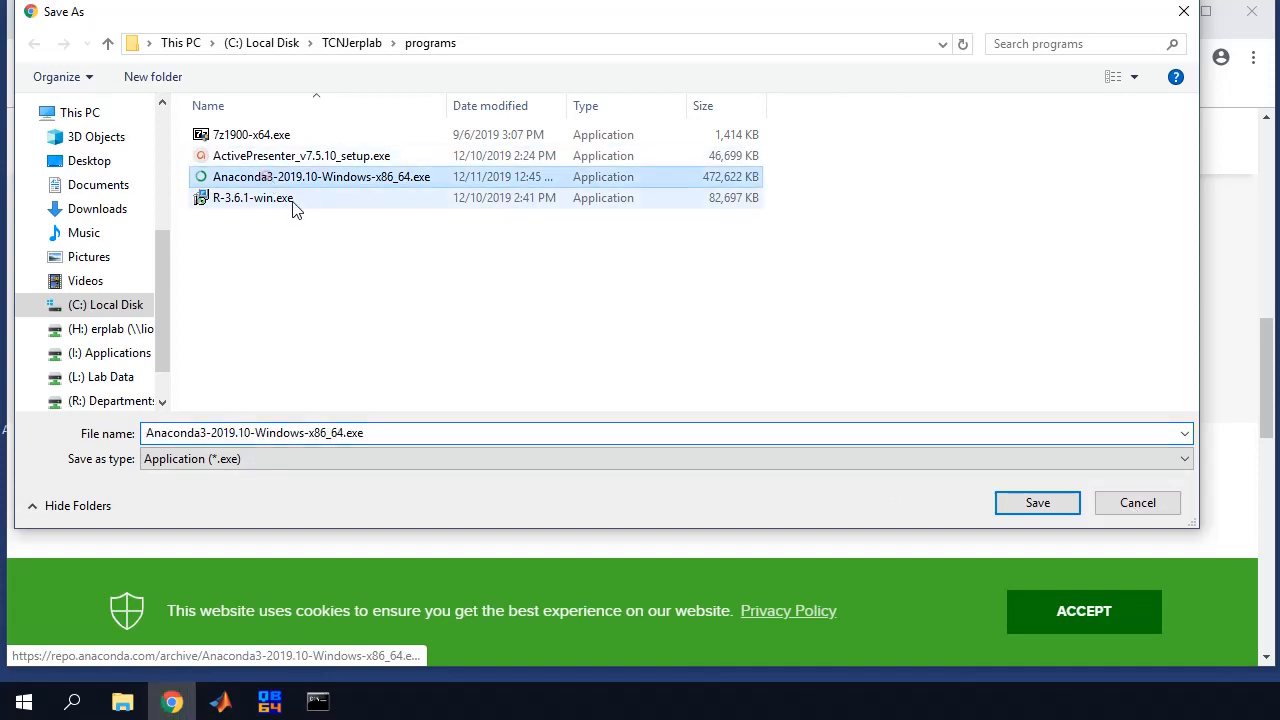
pyautogui.click(1037, 503)
pyautogui.click(1279, 178)
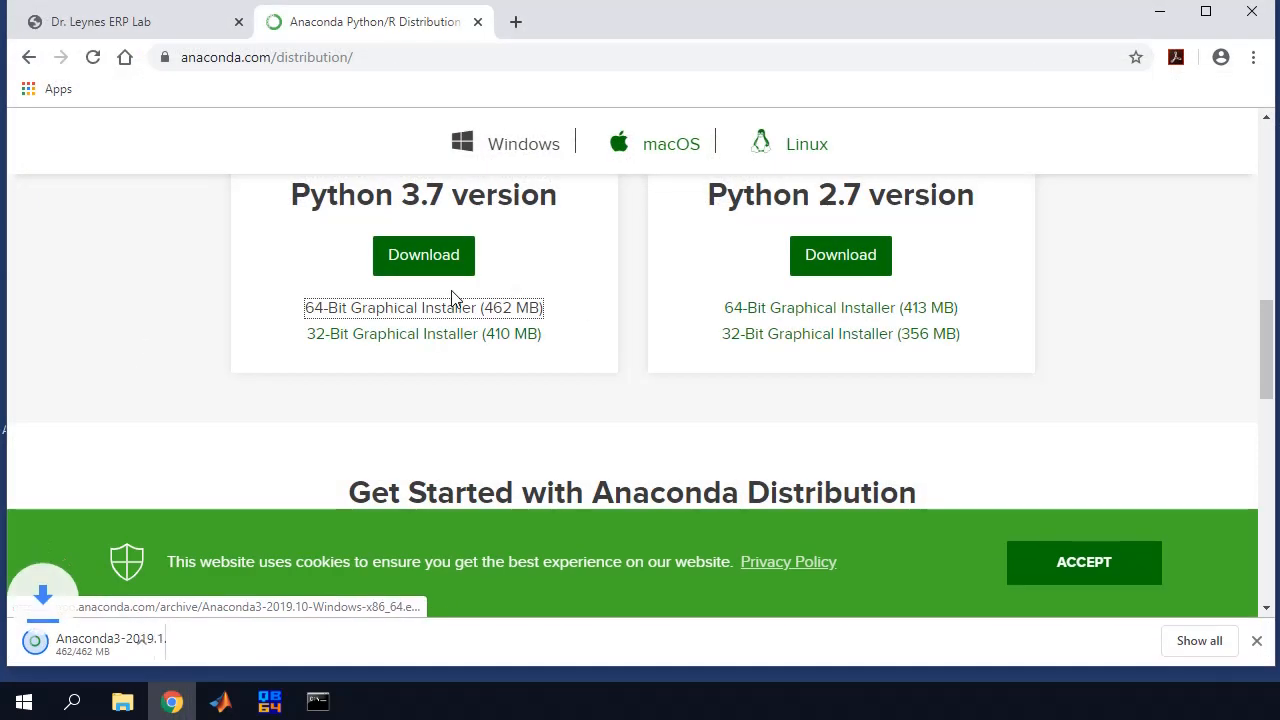
# Run the Anaconda3 2019.10 installer for all users into the default C:\ProgramData\Anaconda3 folder
pyautogui.click(137, 648)
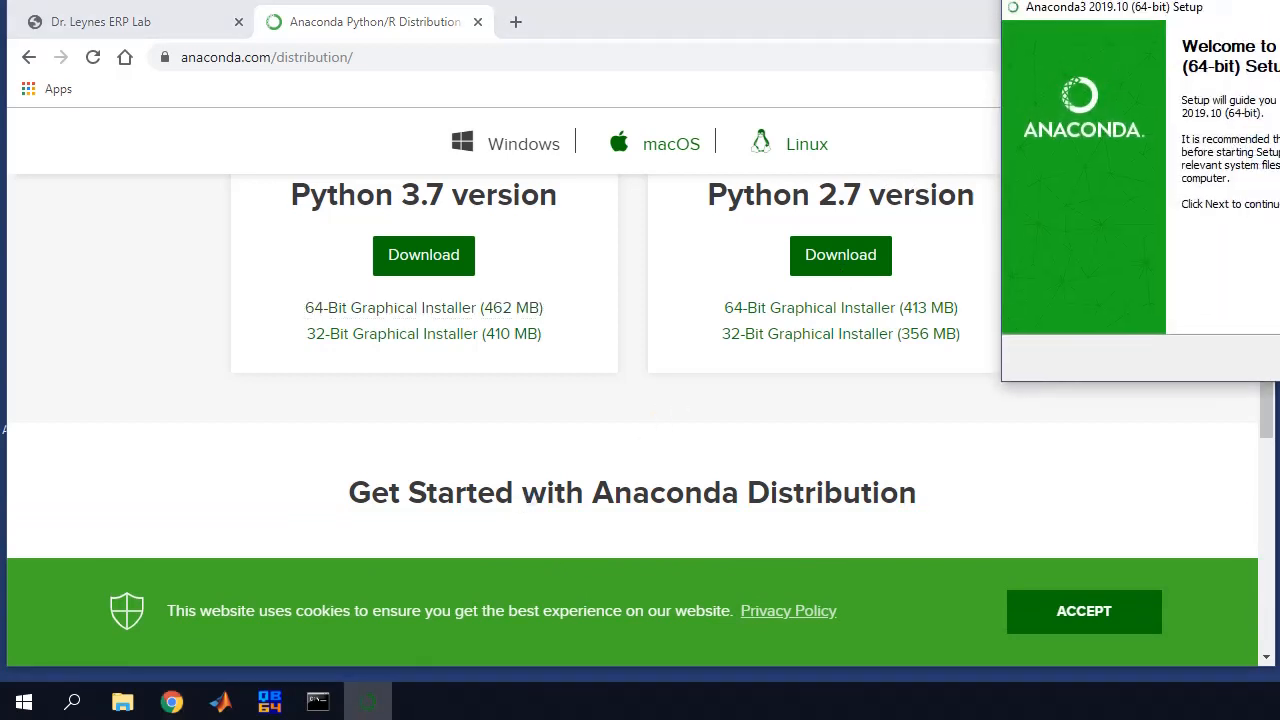
pyautogui.click(951, 409)
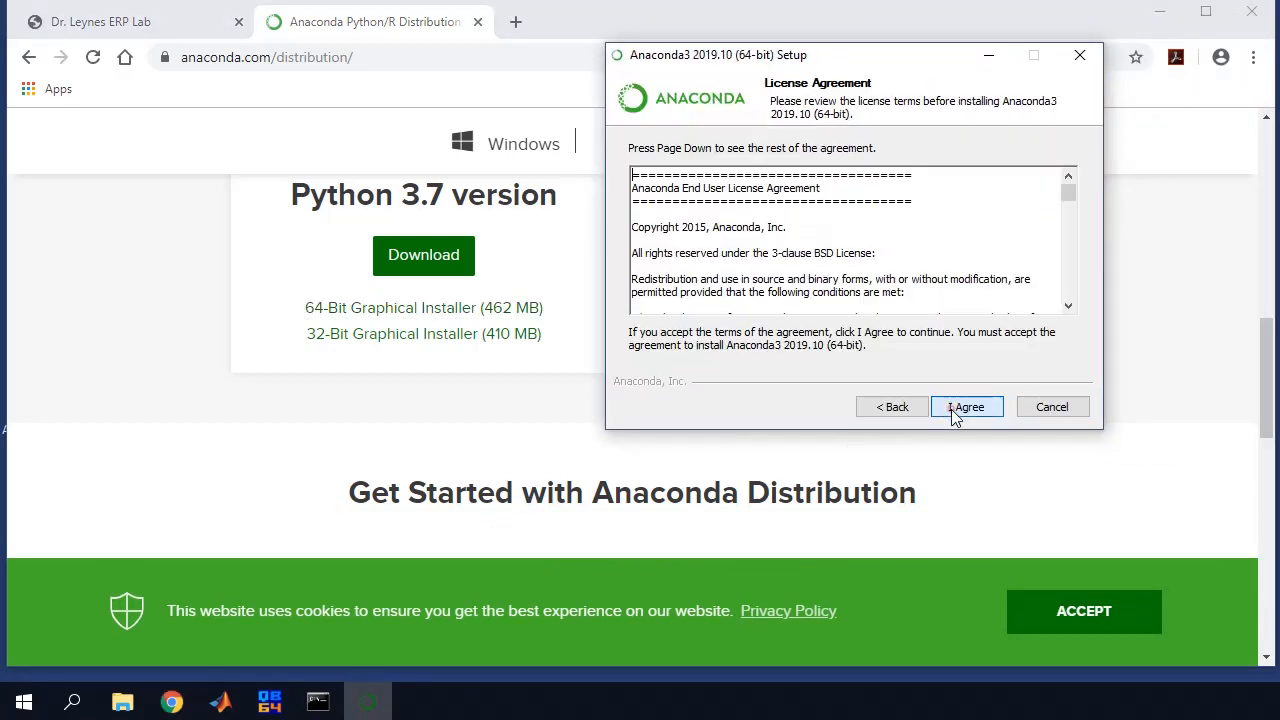
pyautogui.click(953, 410)
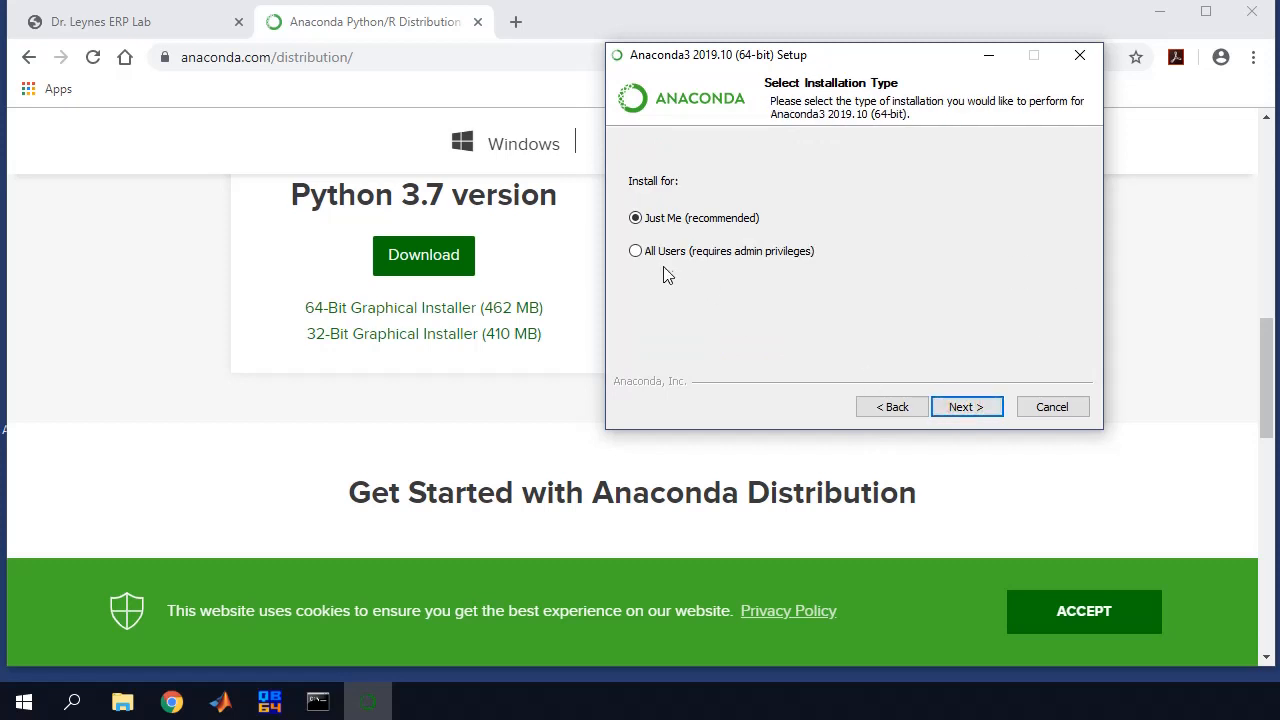
pyautogui.click(637, 252)
pyautogui.click(985, 408)
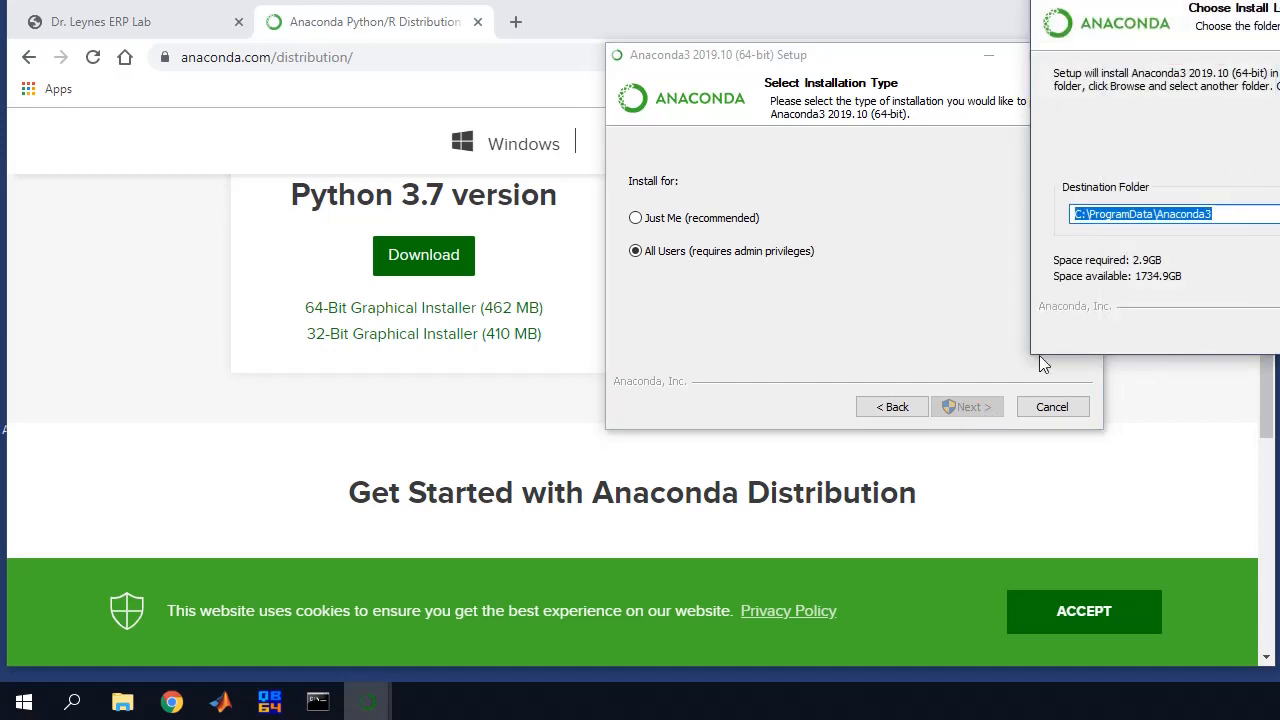
pyautogui.moveTo(1250, 10); pyautogui.dragTo(977, 55)
pyautogui.click(993, 402)
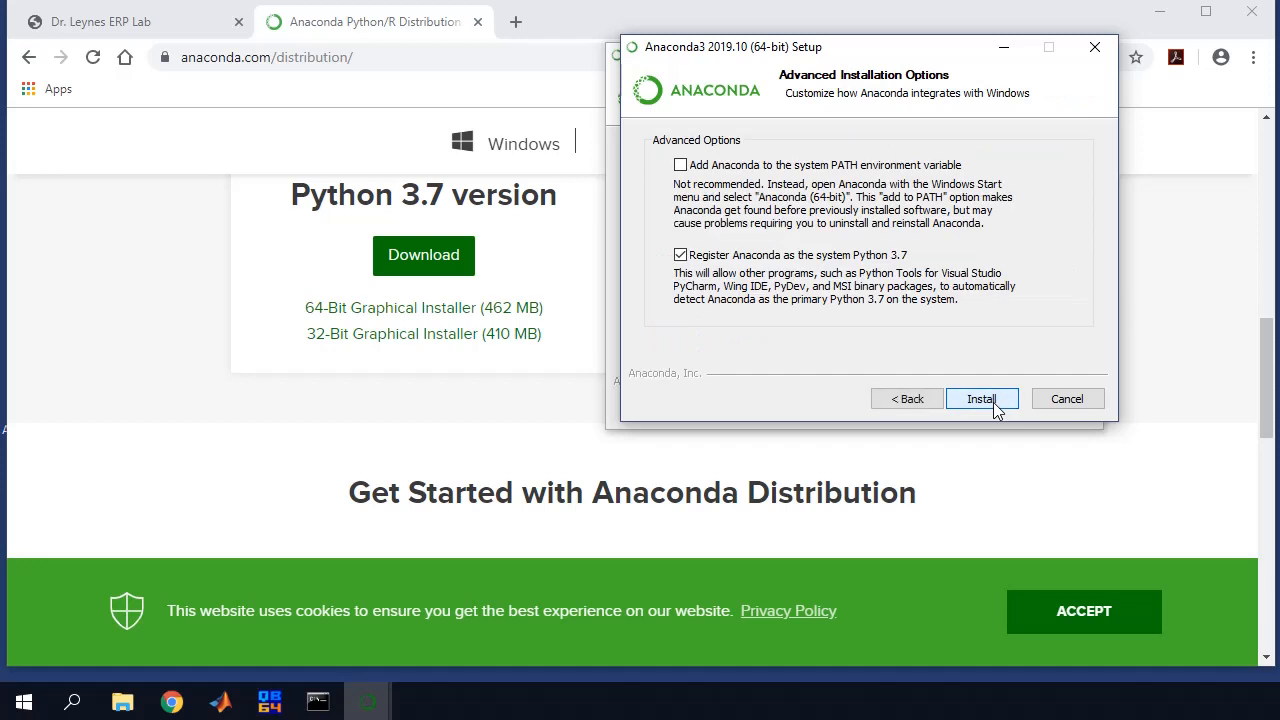
pyautogui.click(995, 401)
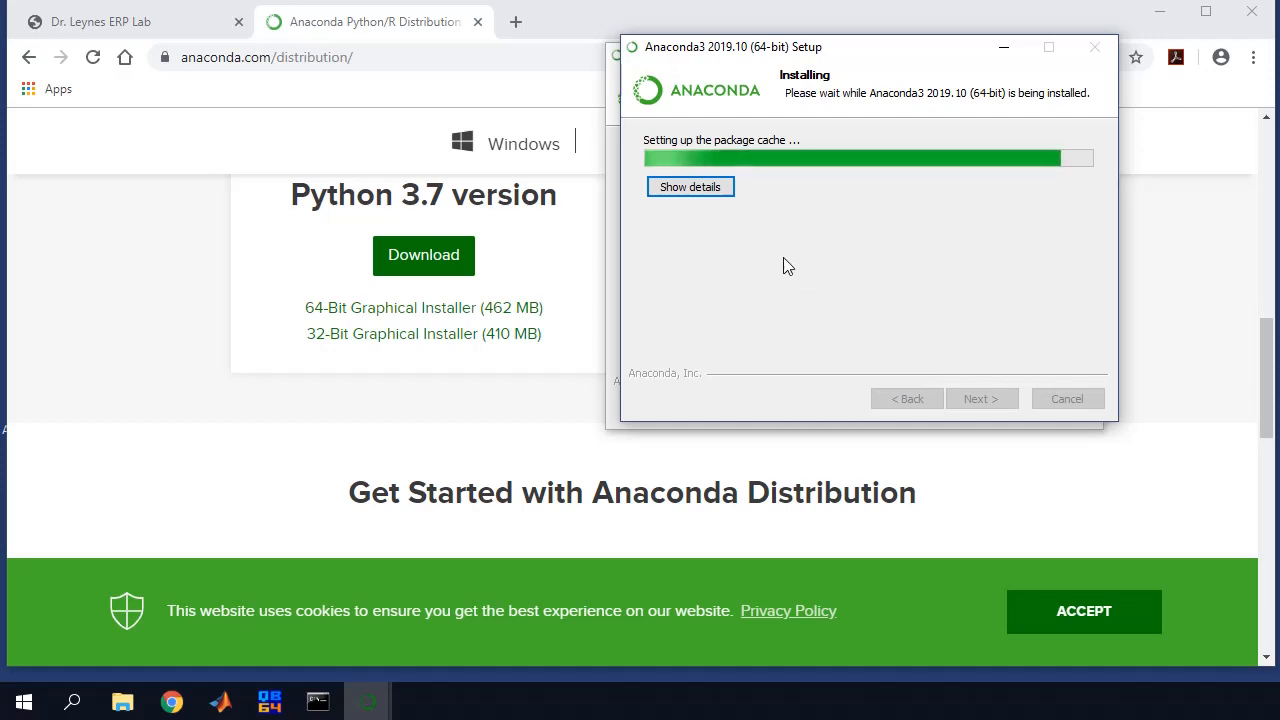
# Finish setup with the Anaconda Cloud and getting-started options unticked
pyautogui.click(668, 196)
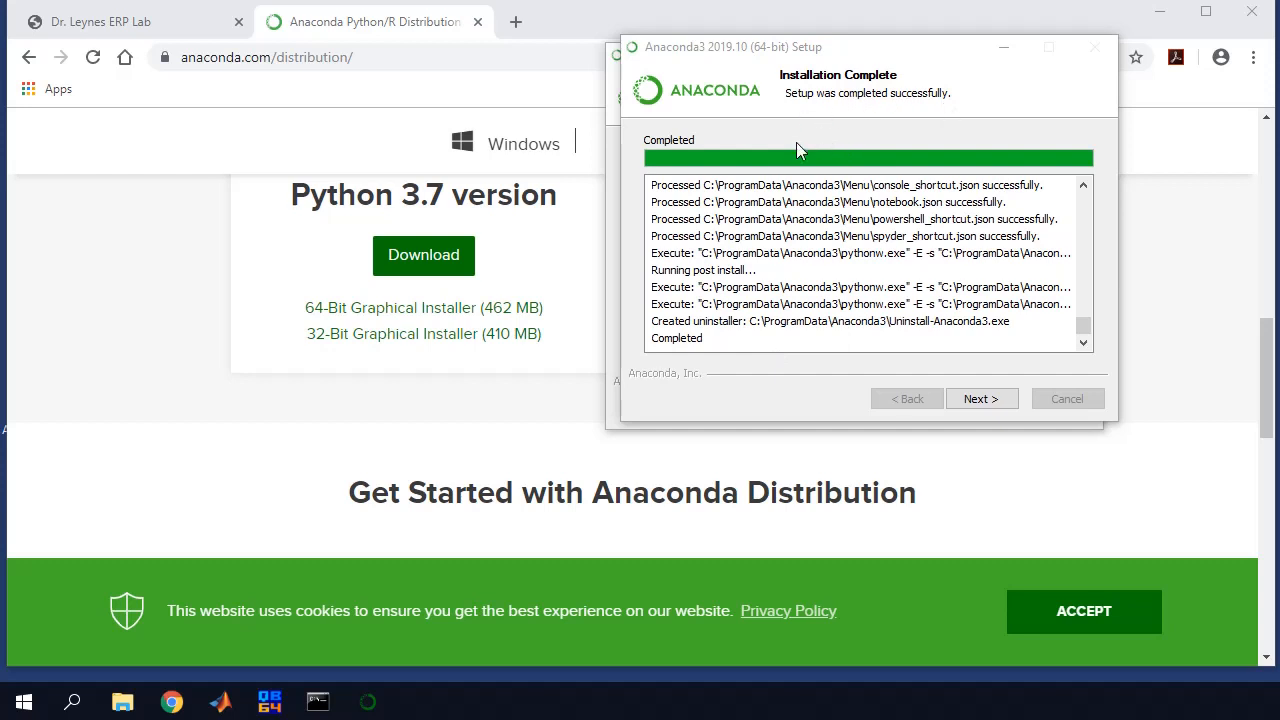
pyautogui.click(973, 402)
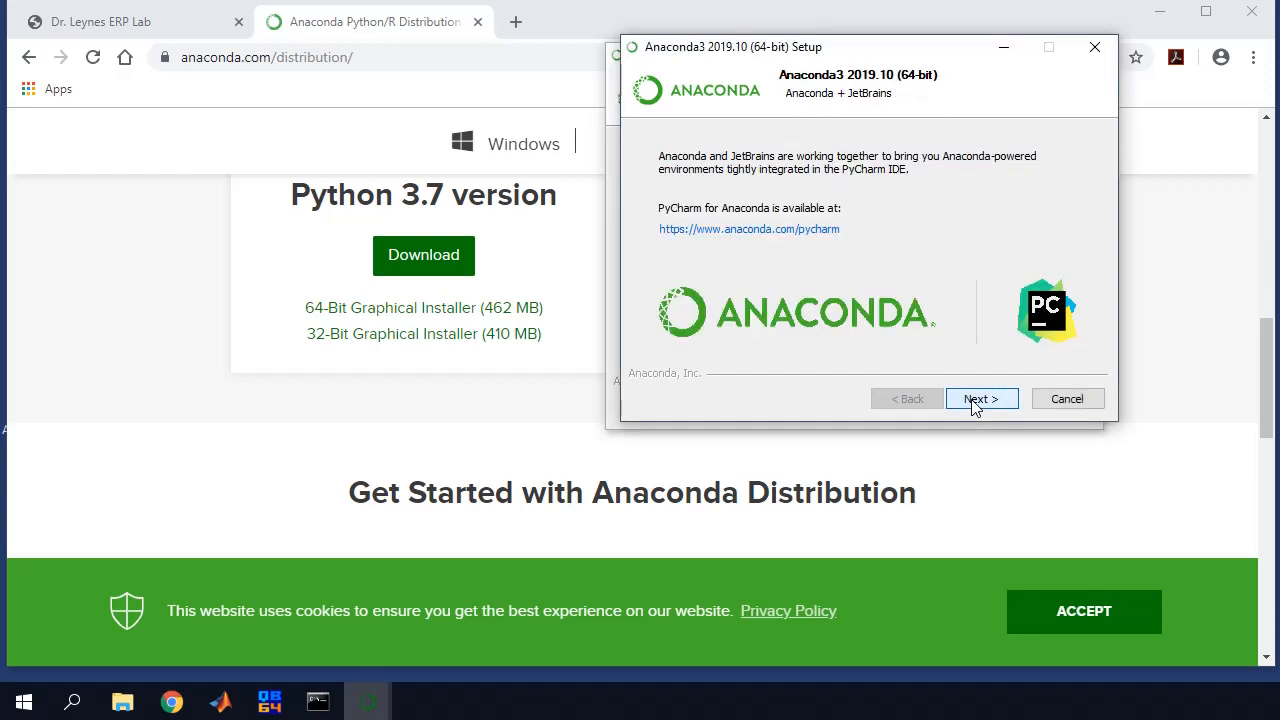
pyautogui.click(973, 402)
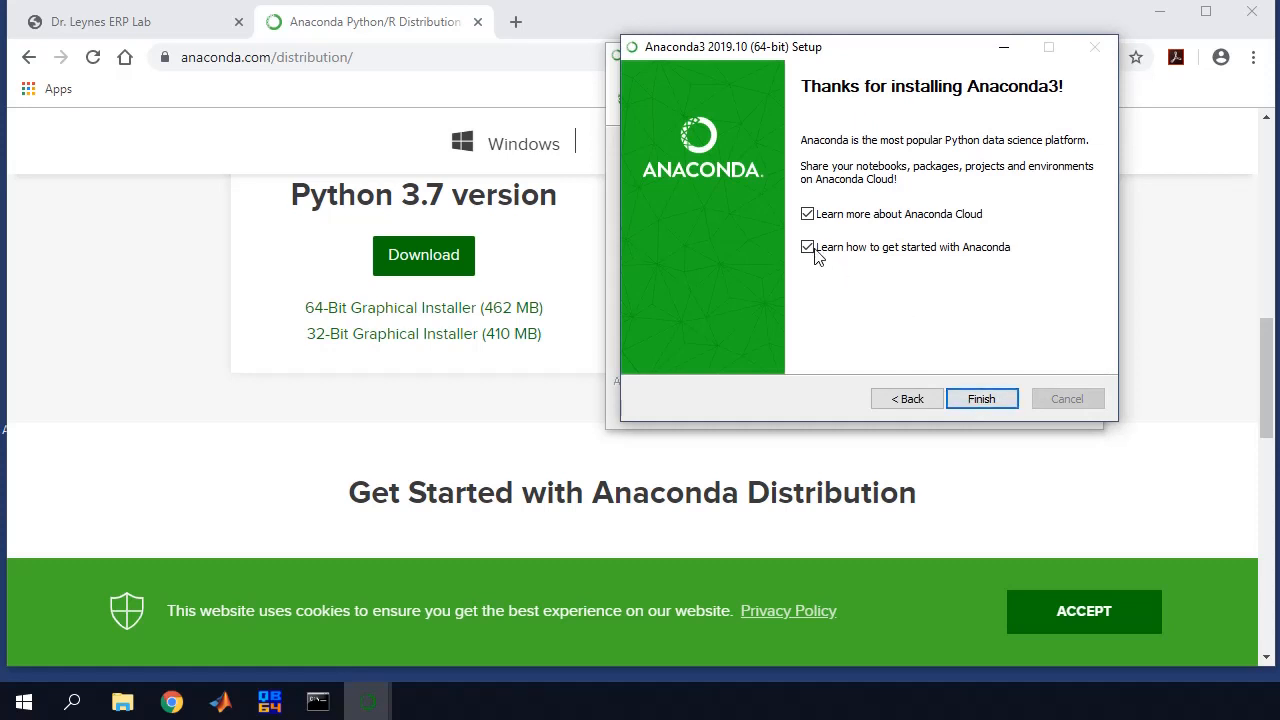
pyautogui.click(807, 214)
pyautogui.click(807, 247)
pyautogui.click(983, 399)
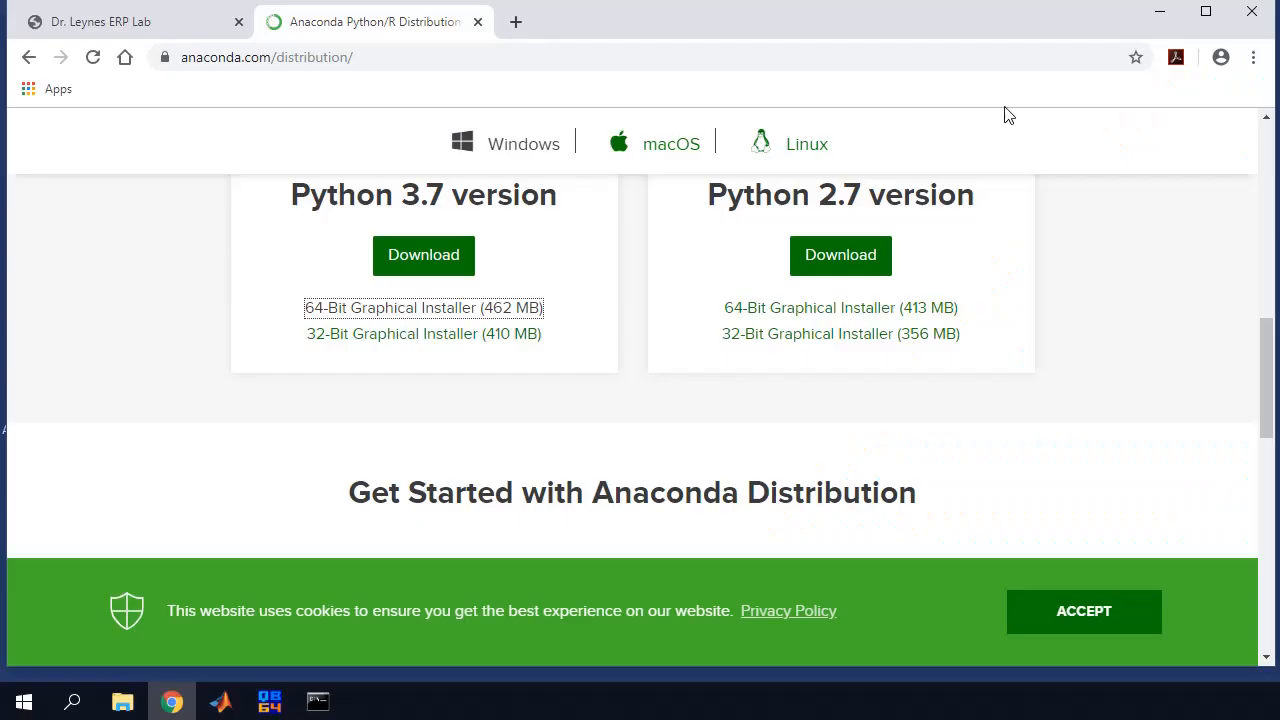
# Launch Jupyter Notebook from the Anaconda3 (64-bit) Start menu group and bring up its file tree
pyautogui.click(1160, 15)
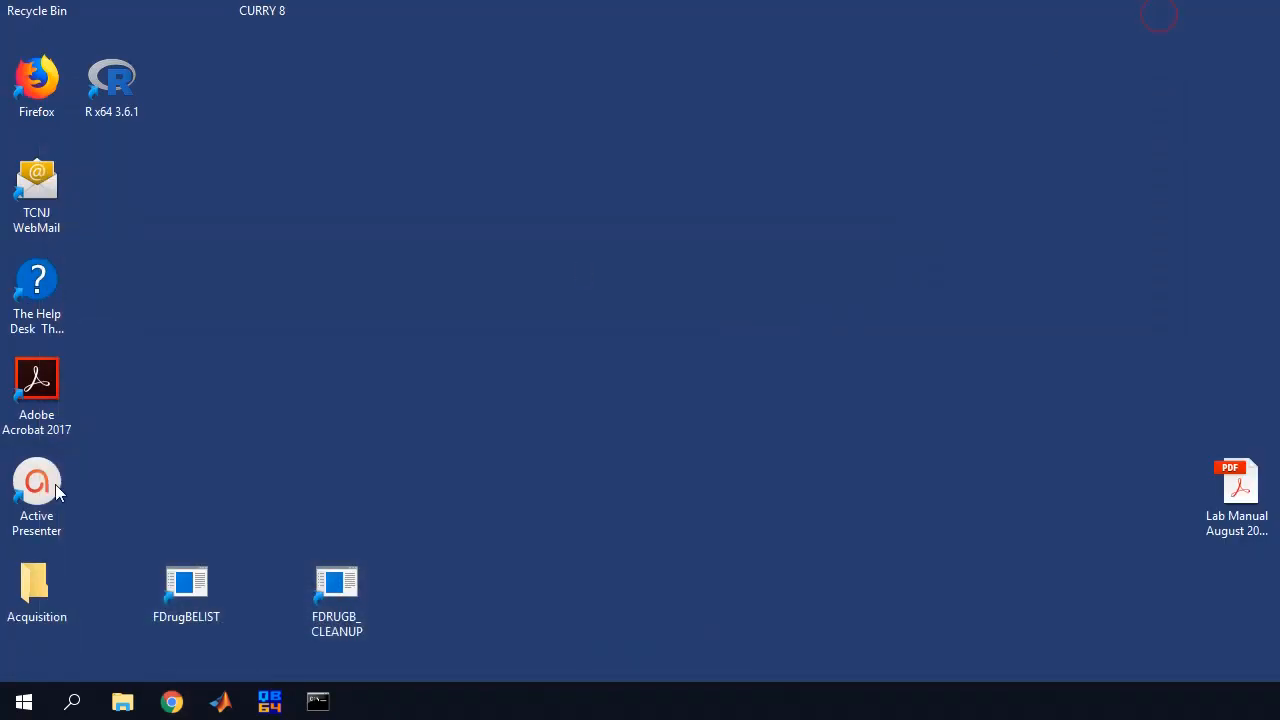
pyautogui.click(17, 705)
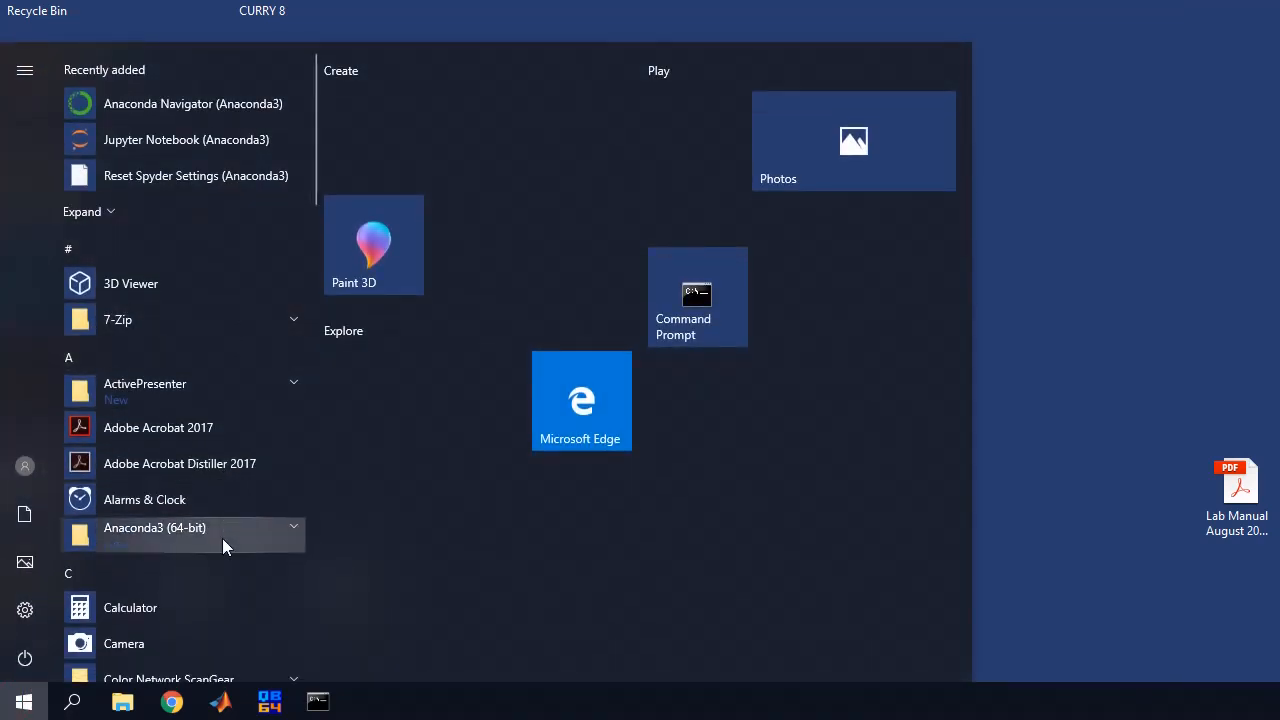
pyautogui.click(222, 530)
pyautogui.scroll(-2, 220, 520)
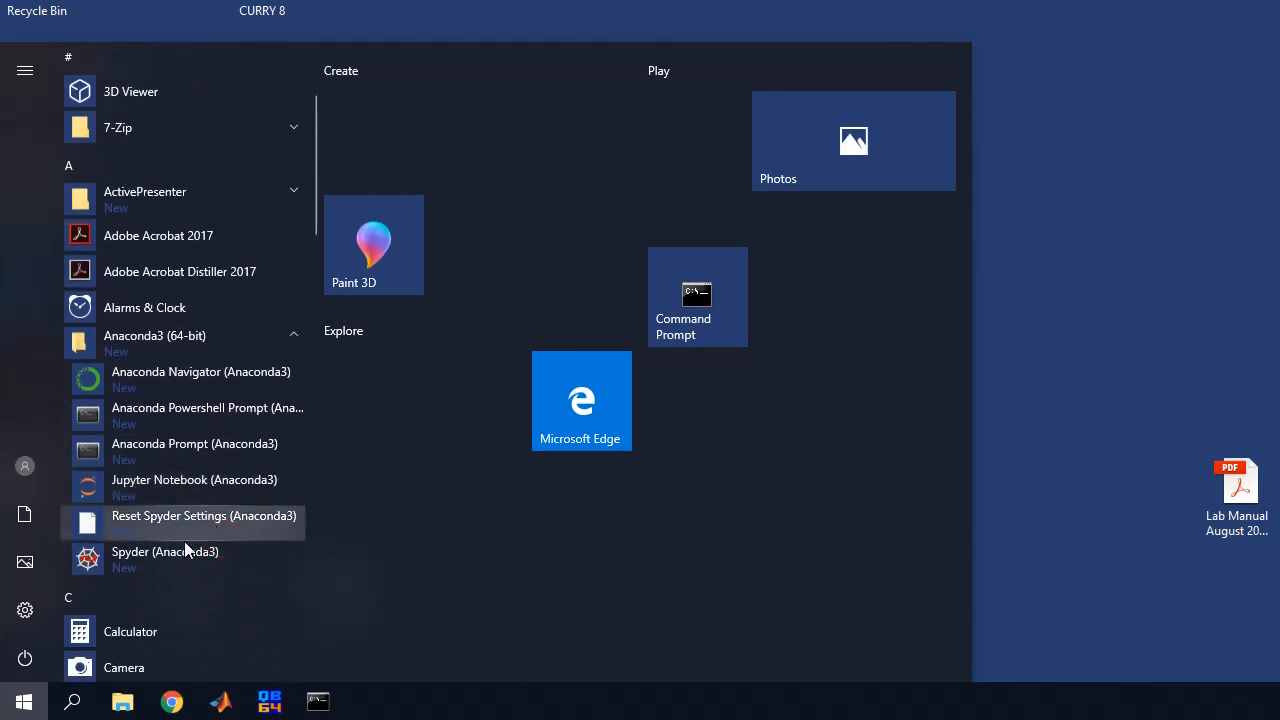
pyautogui.click(173, 481)
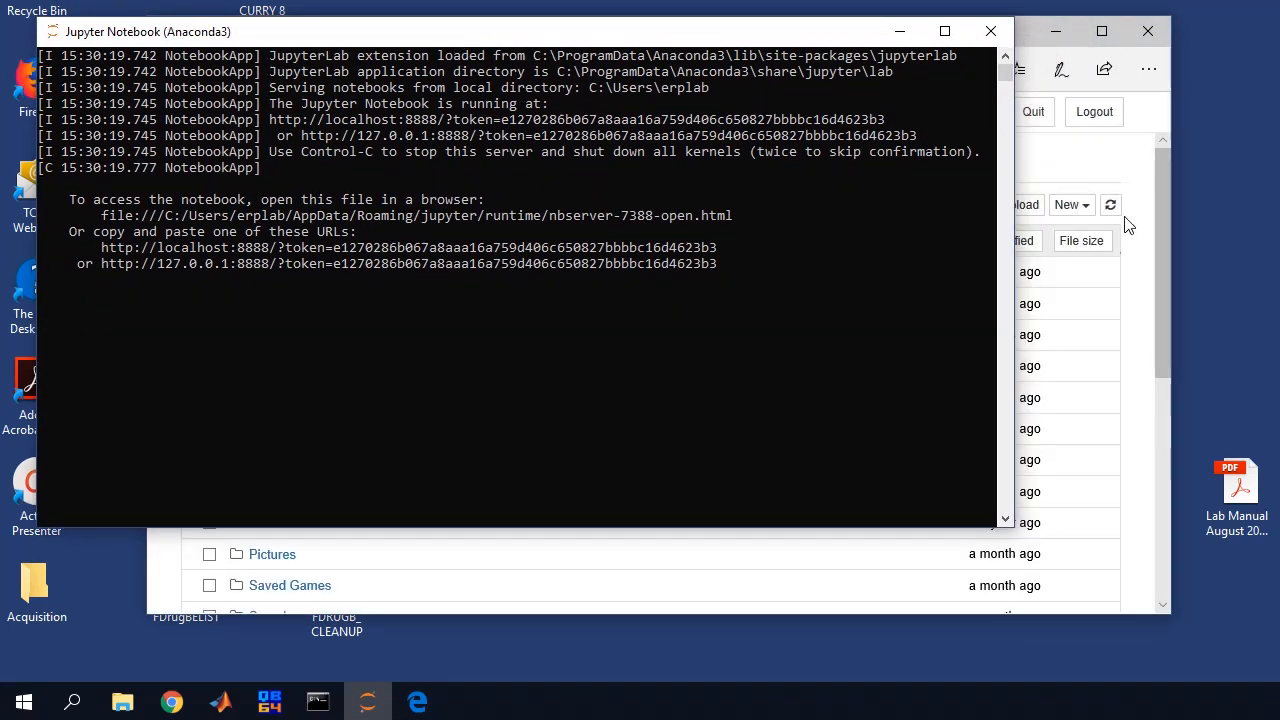
pyautogui.click(1151, 177)
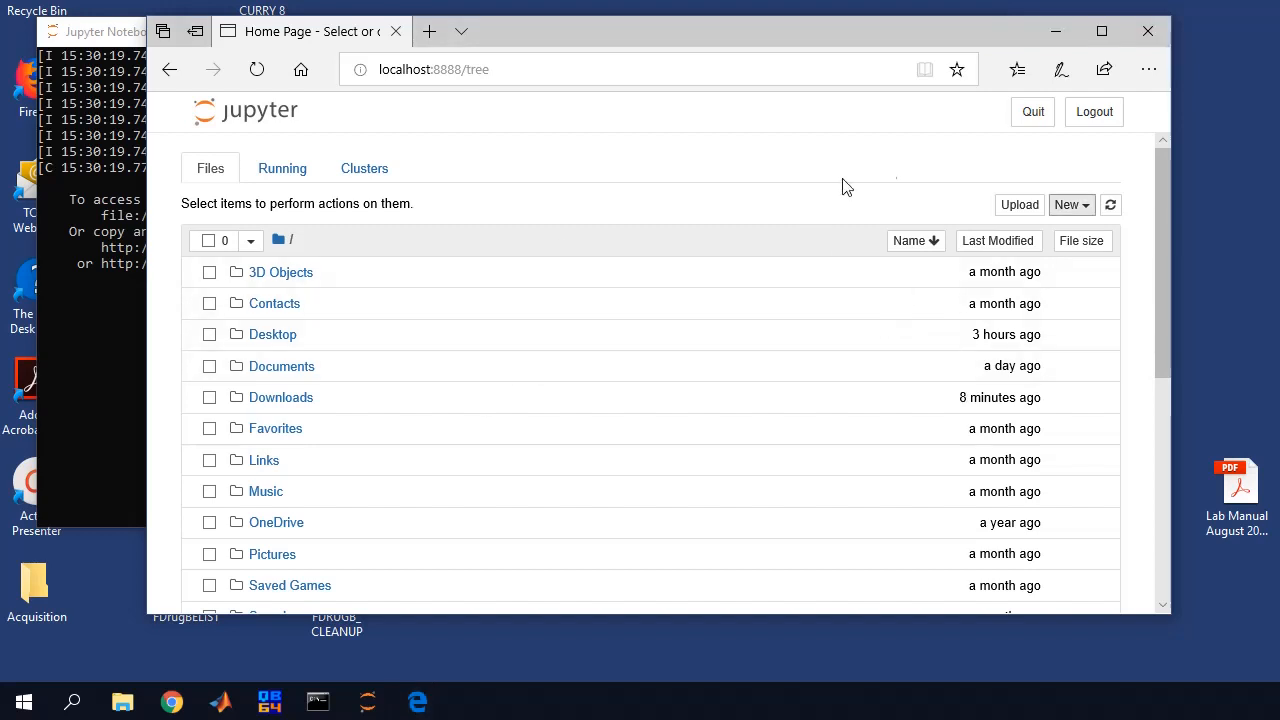
# Try to create a new Python 3 notebook from the Jupyter file tree
pyautogui.click(1073, 210)
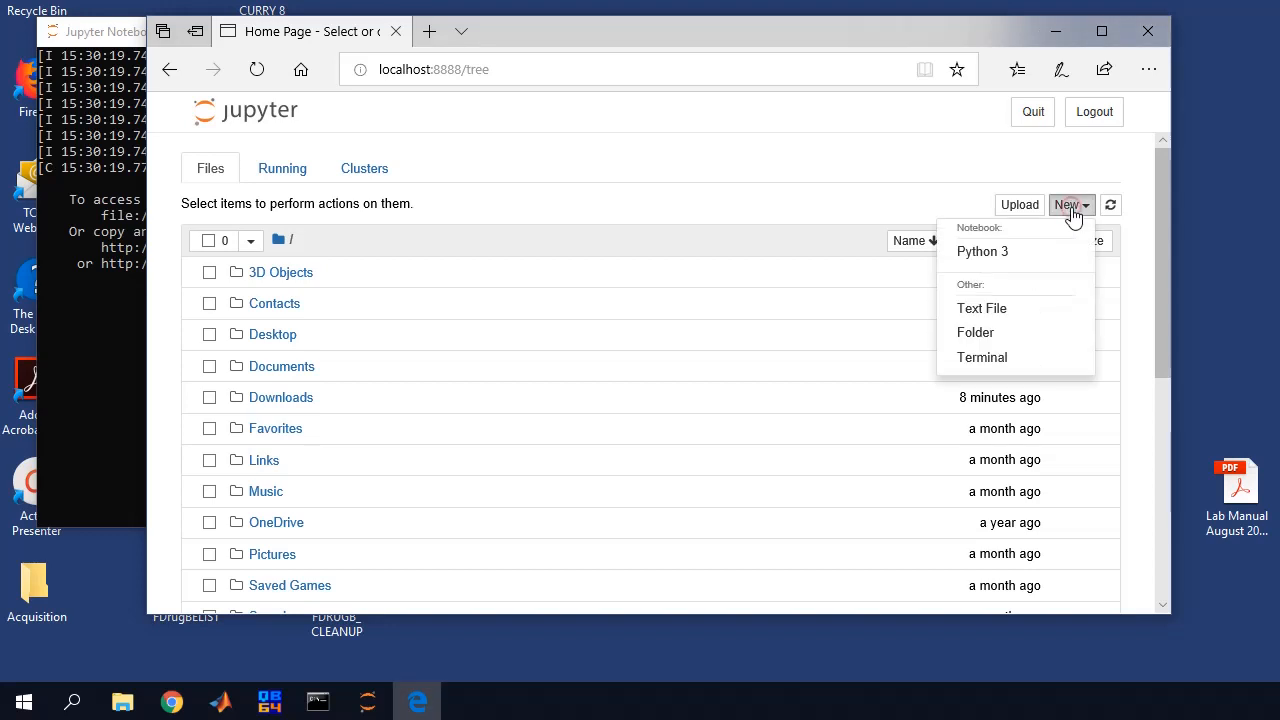
pyautogui.click(985, 258)
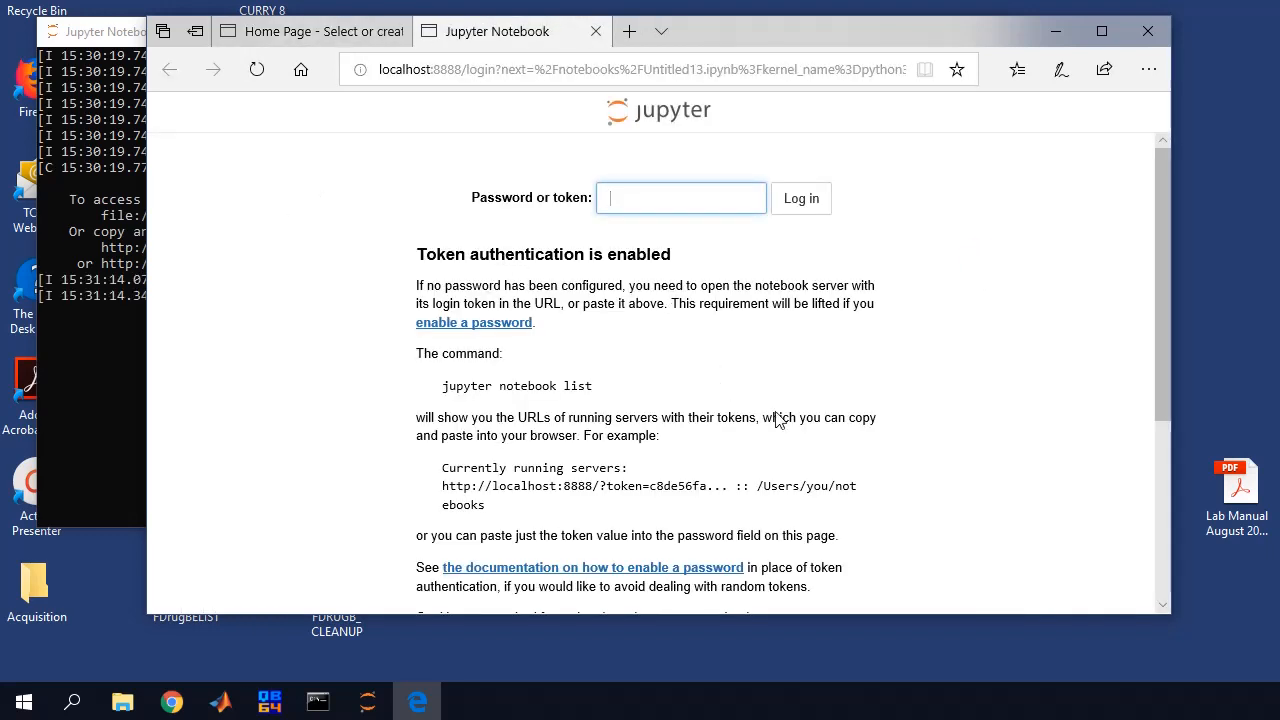
pyautogui.scroll(-3, 775, 416)
pyautogui.scroll(3, 773, 412)
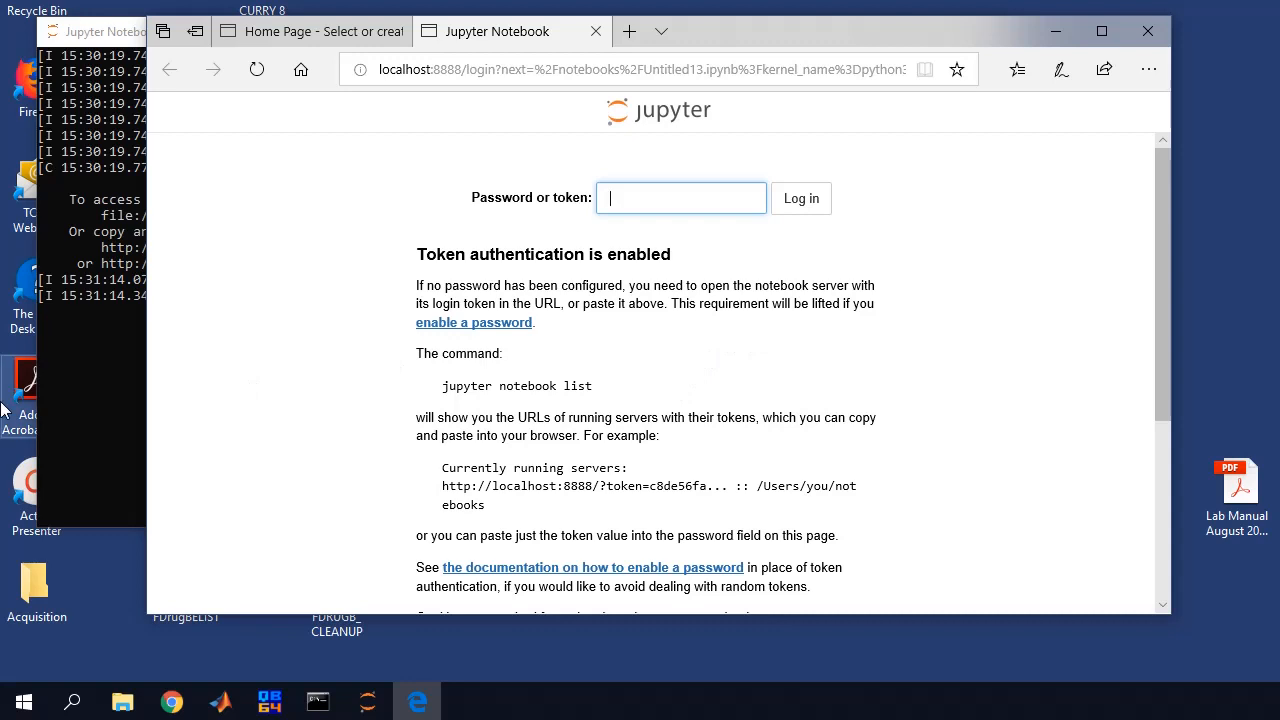
# Copy the access token from the Jupyter console output
pyautogui.click(114, 400)
pyautogui.moveTo(370, 35); pyautogui.dragTo(437, 37)
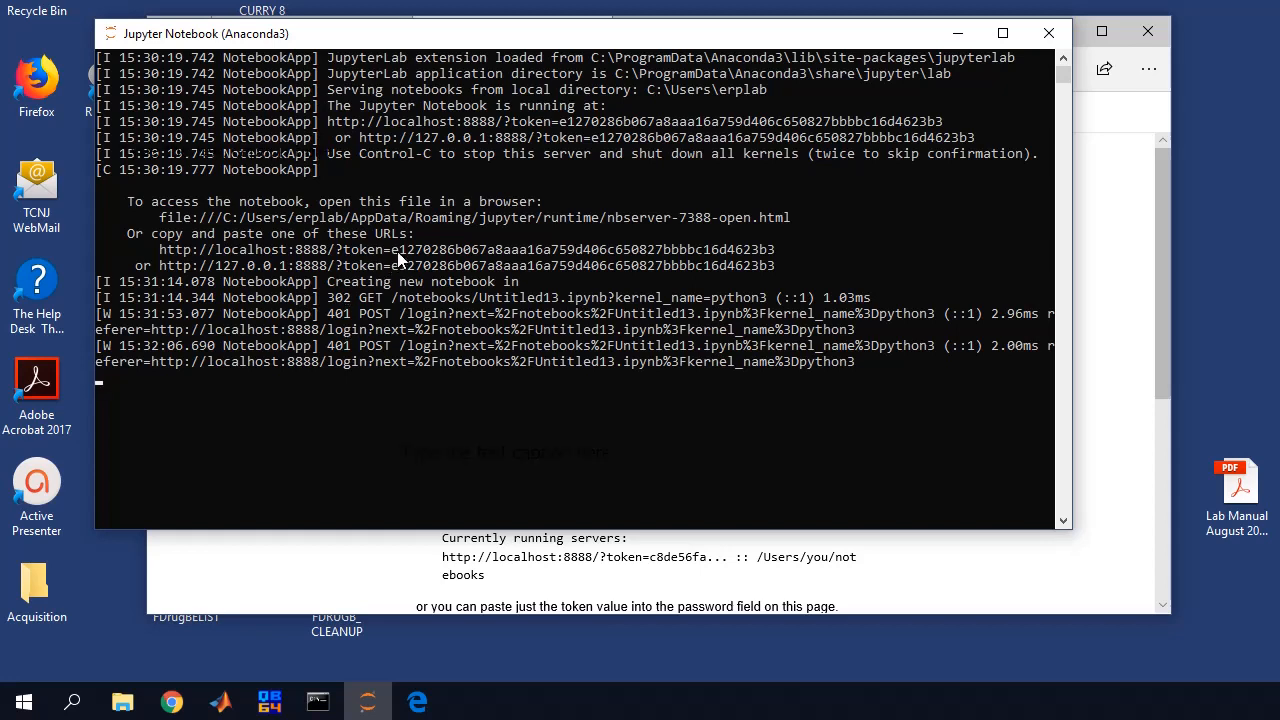
pyautogui.moveTo(391, 250); pyautogui.dragTo(773, 258)
pyautogui.rightClick(773, 258)
# Paste the token into the login page's Token field and set a new password
pyautogui.click(1103, 328)
pyautogui.scroll(-3, 675, 255)
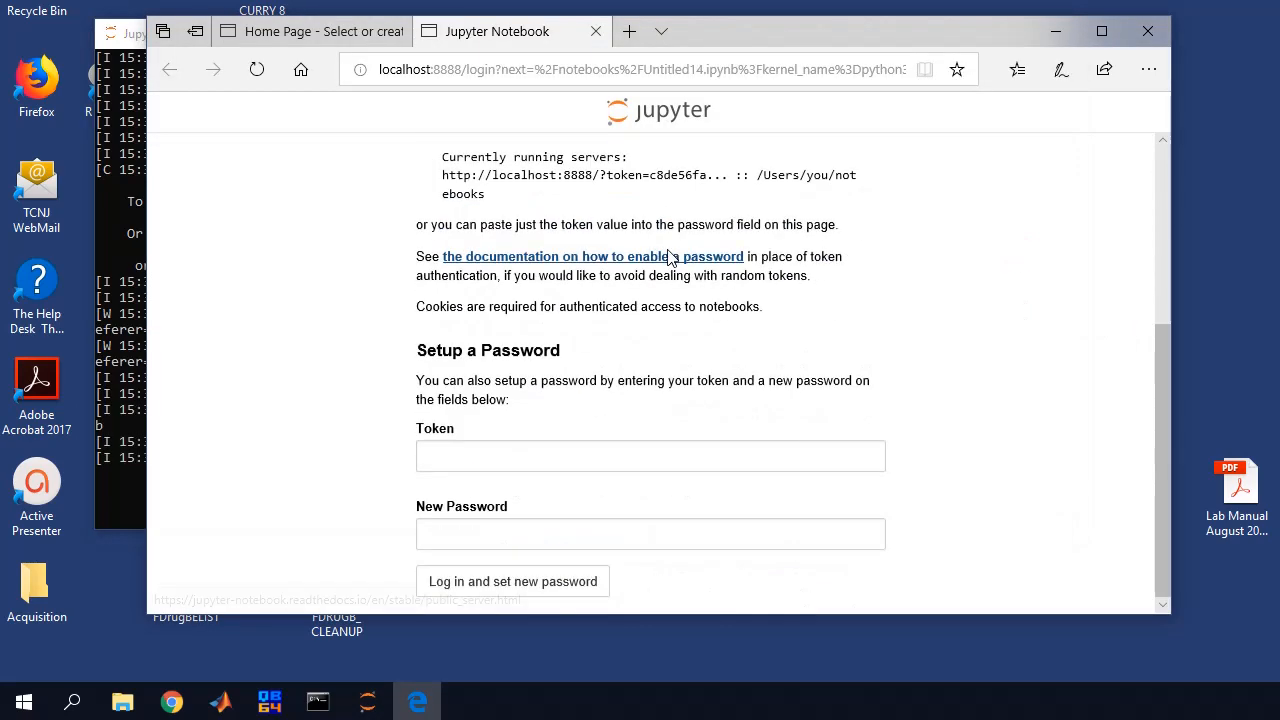
pyautogui.click(451, 449)
pyautogui.hotkey('ctrl', 'v')
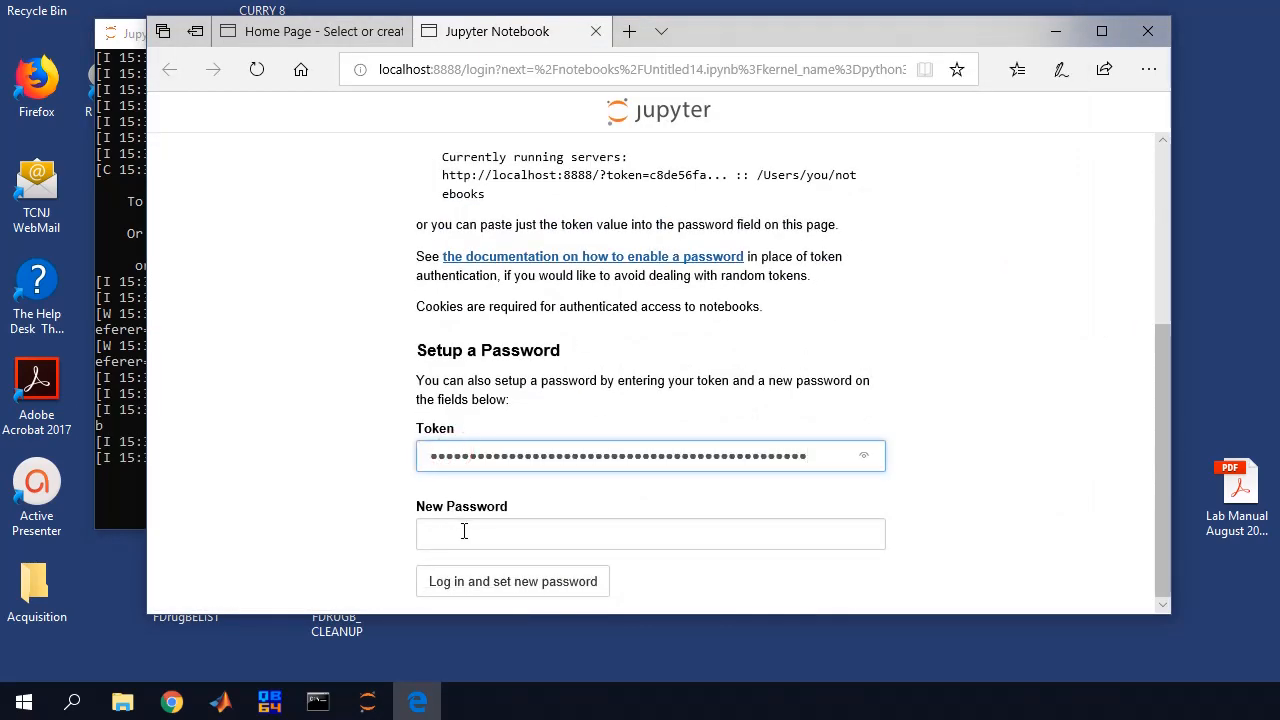
pyautogui.click(463, 533)
pyautogui.write('test••')
pyautogui.press('Return')
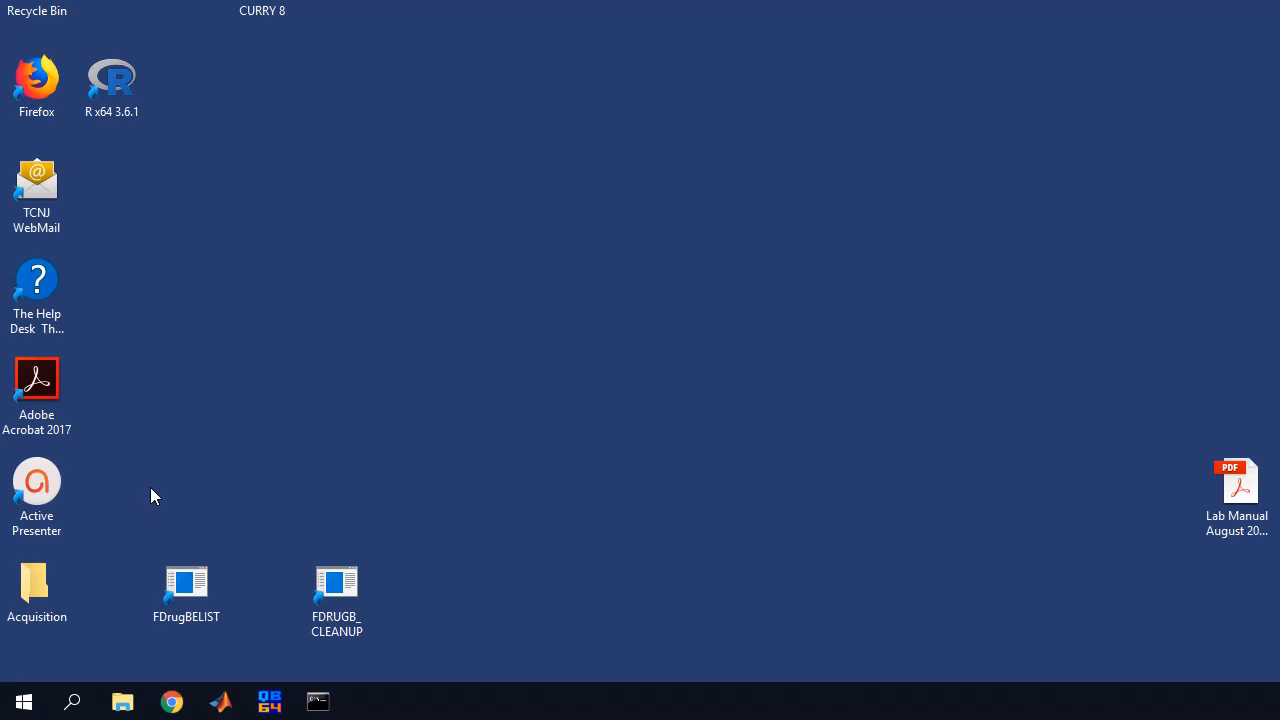
# Relaunch Jupyter Notebook (Anaconda3) from Start and log in with the new password
pyautogui.click(24, 702)
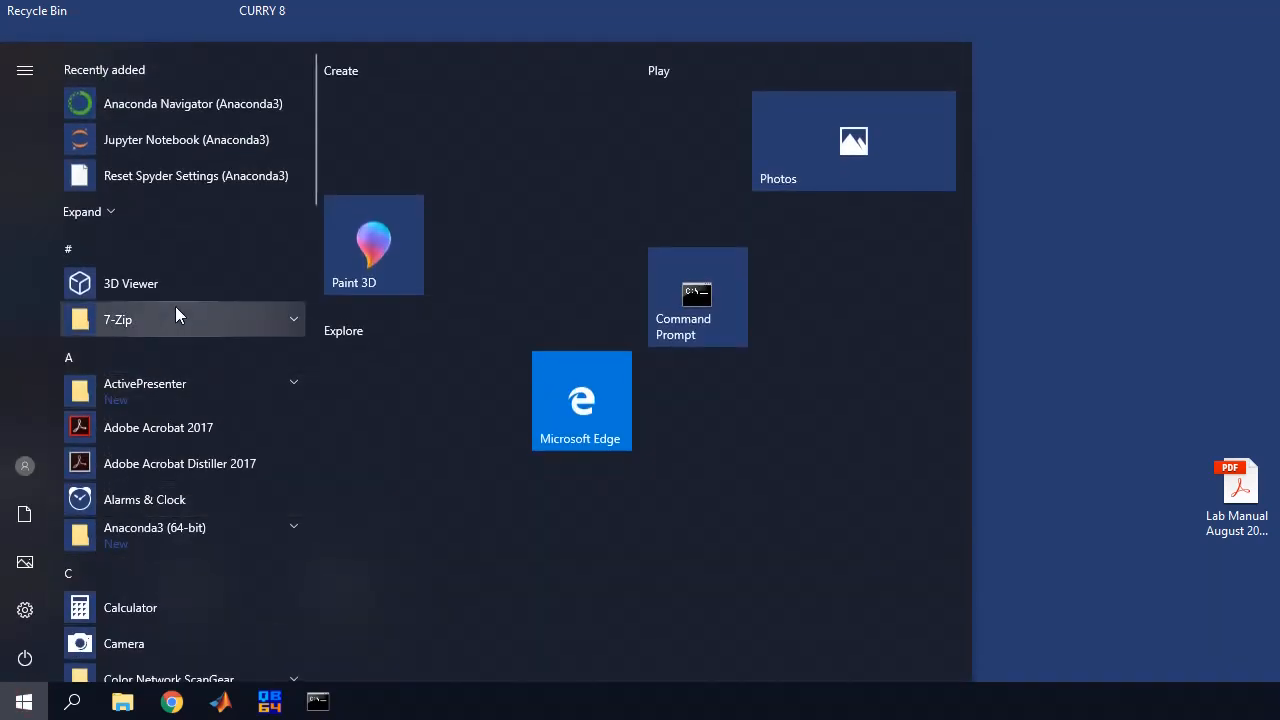
pyautogui.click(207, 145)
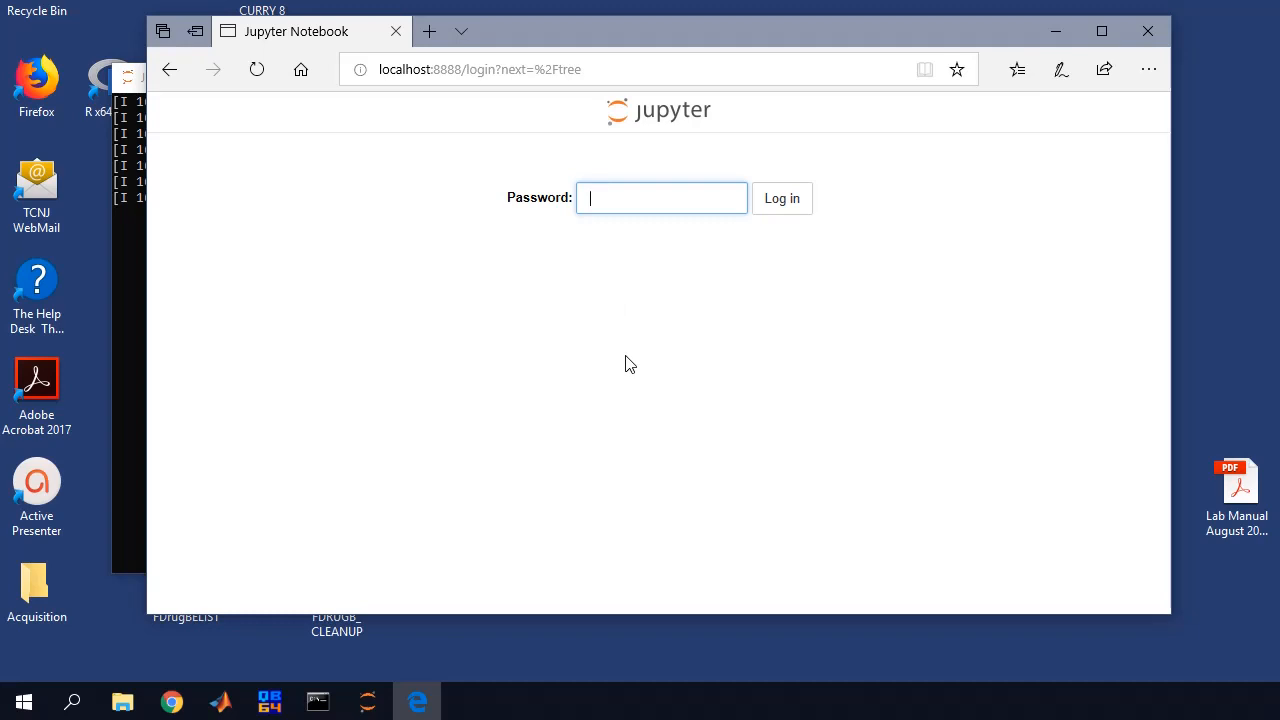
pyautogui.write('••••••')
pyautogui.press('Return')
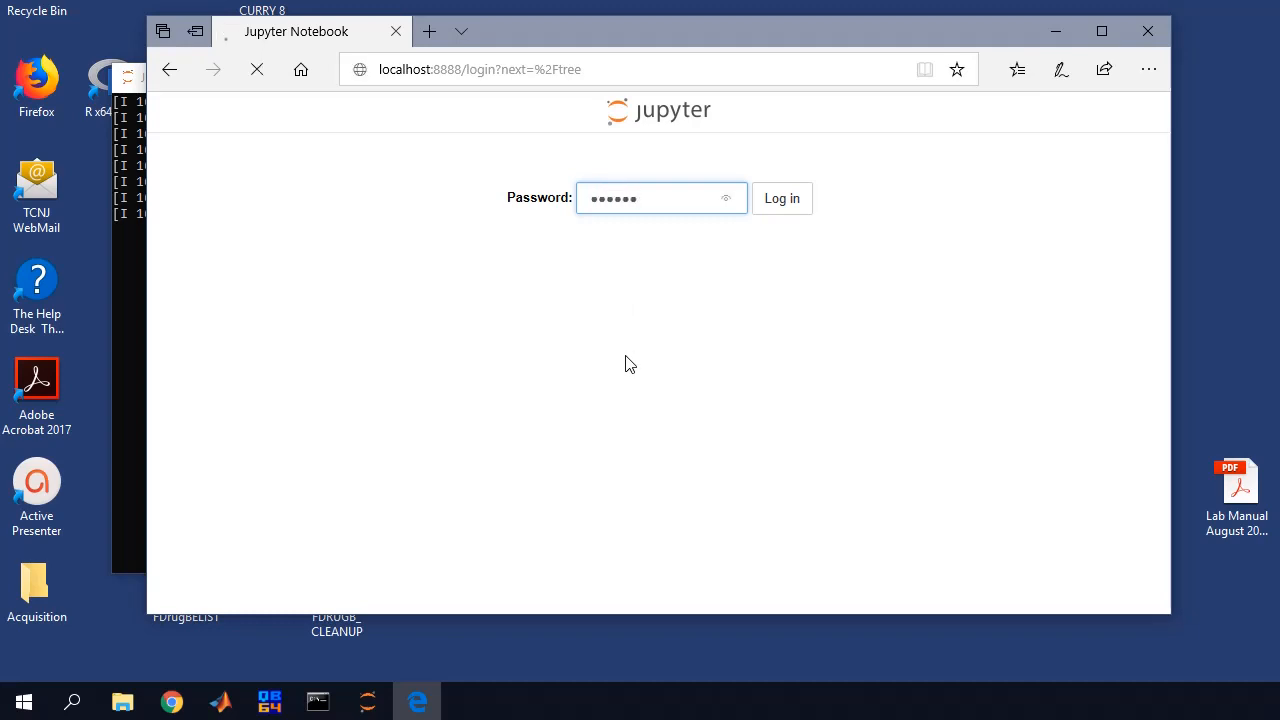
pyautogui.scroll(-4, 606, 414)
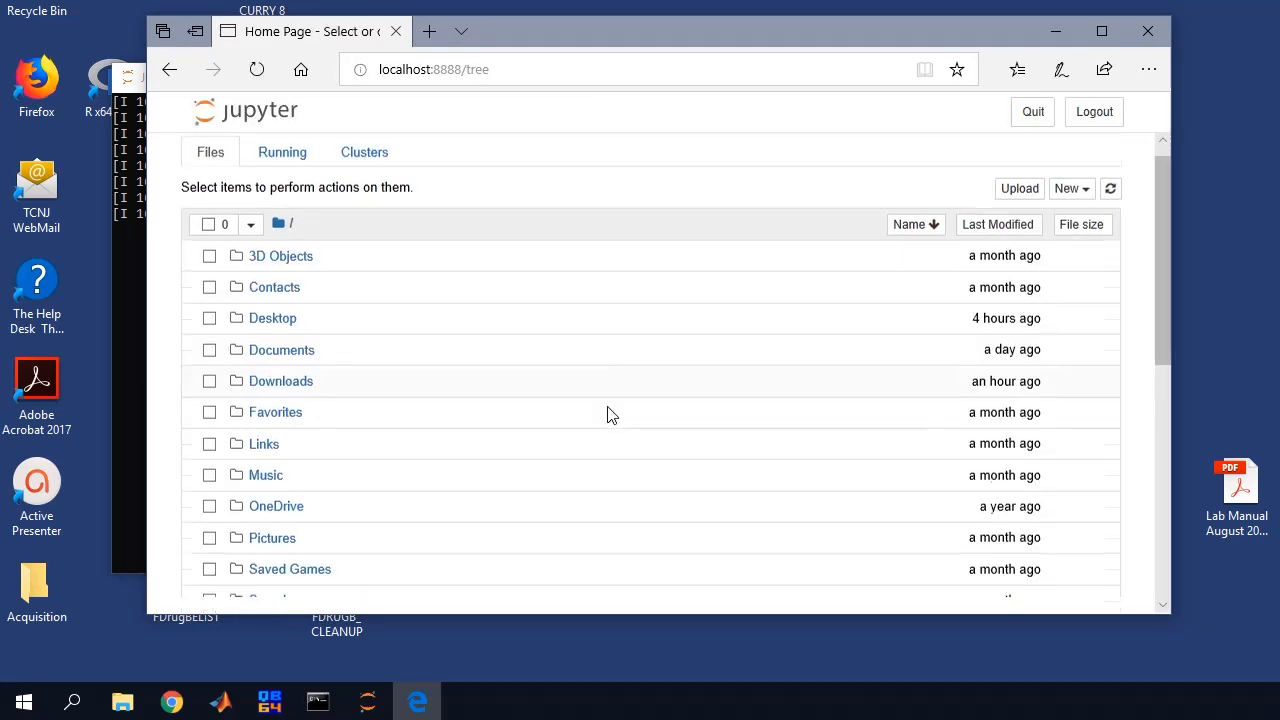
pyautogui.scroll(3, 606, 414)
pyautogui.scroll(1, 505, 360)
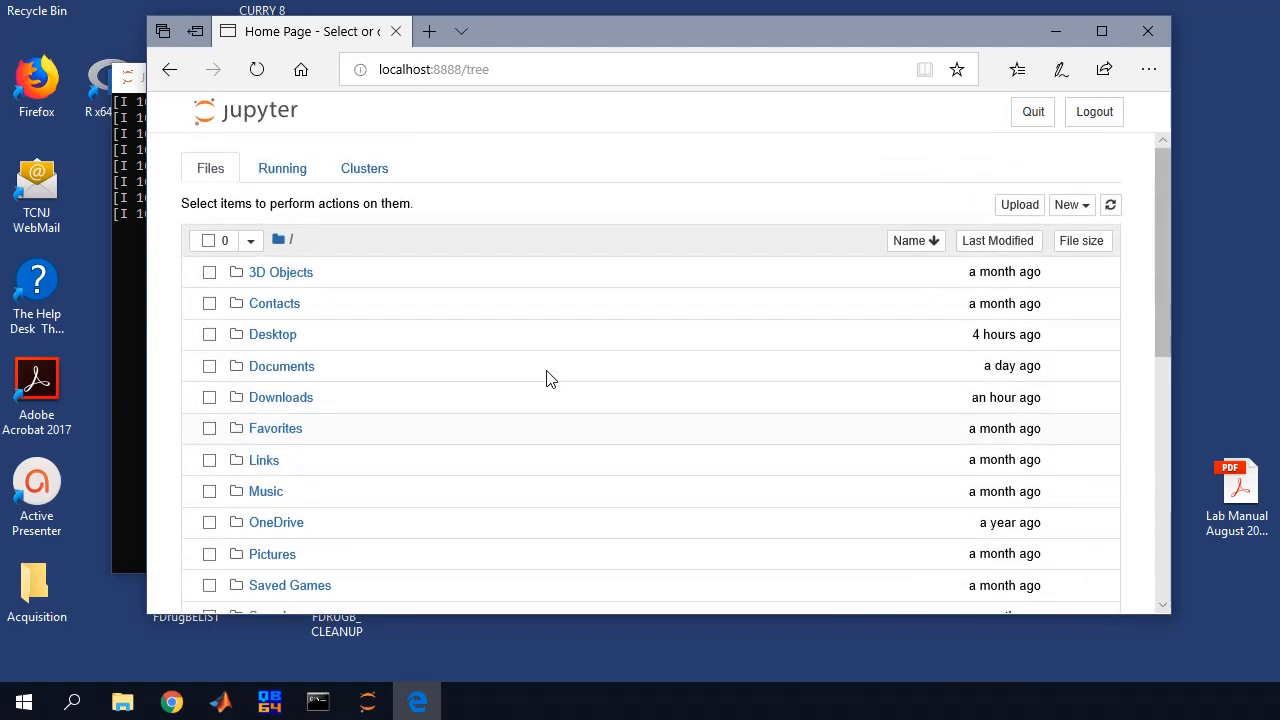
# Log out of the Jupyter session and close the browser window
pyautogui.click(1070, 204)
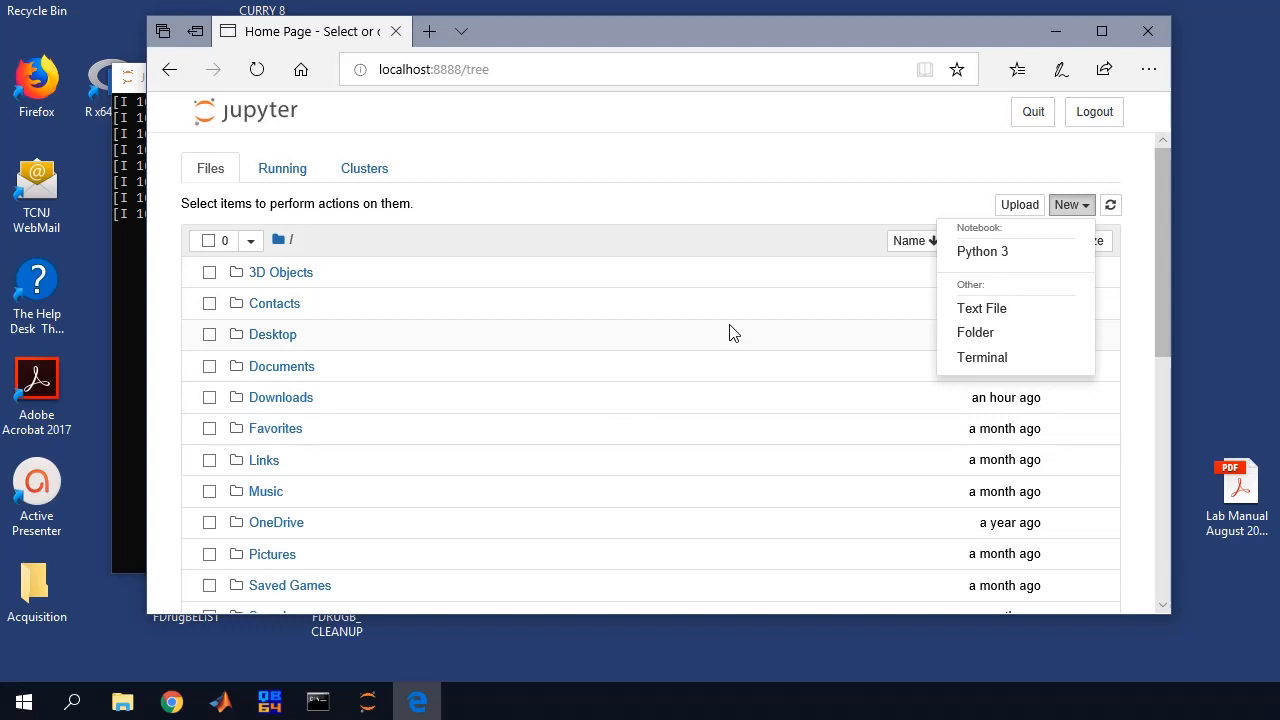
pyautogui.click(1115, 112)
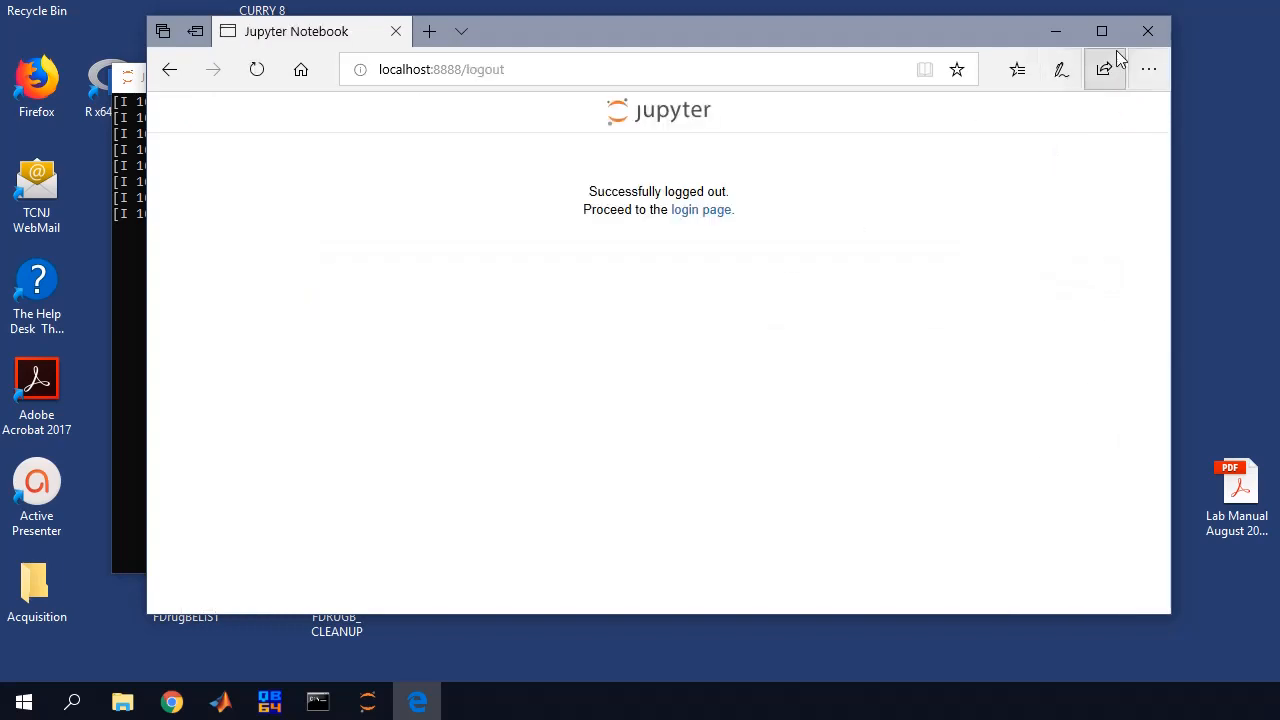
pyautogui.click(1147, 34)
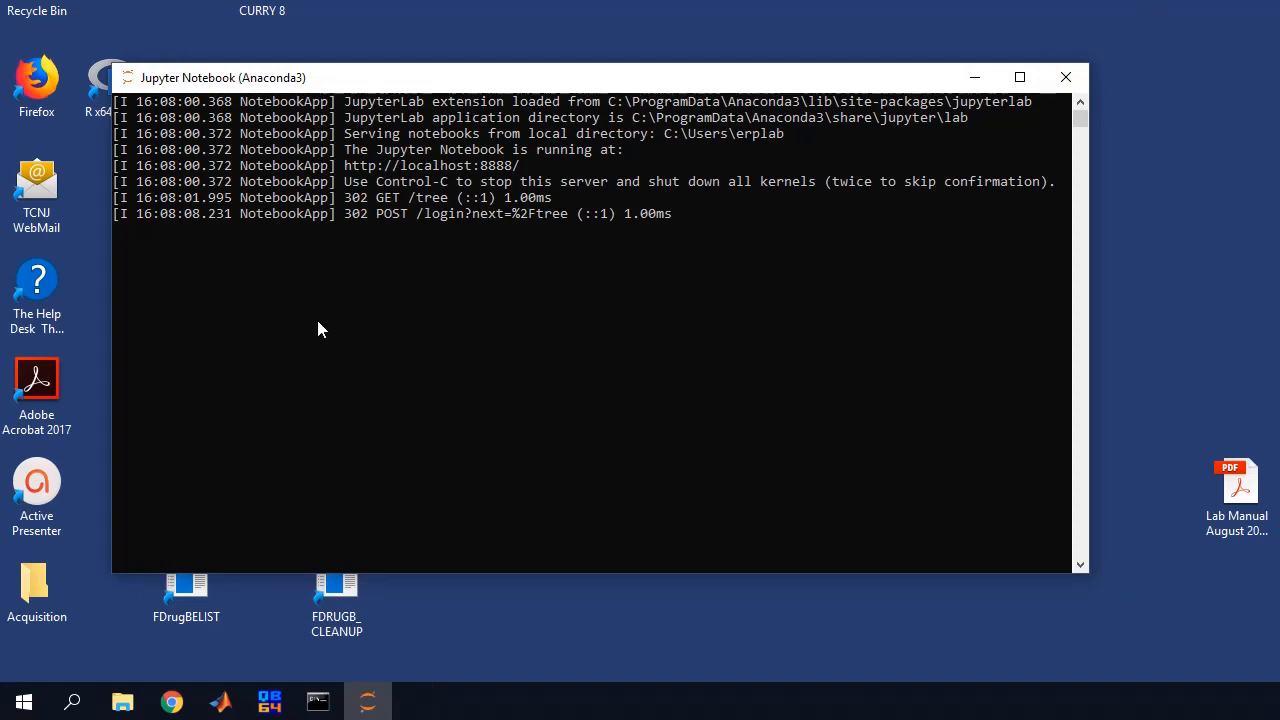
# Stop the Jupyter server with Ctrl+C, then browse C:\TCNJerplab\stats in File Explorer and close it
pyautogui.hotkey('ctrl', 'c')
pyautogui.hotkey('ctrl', 'c')
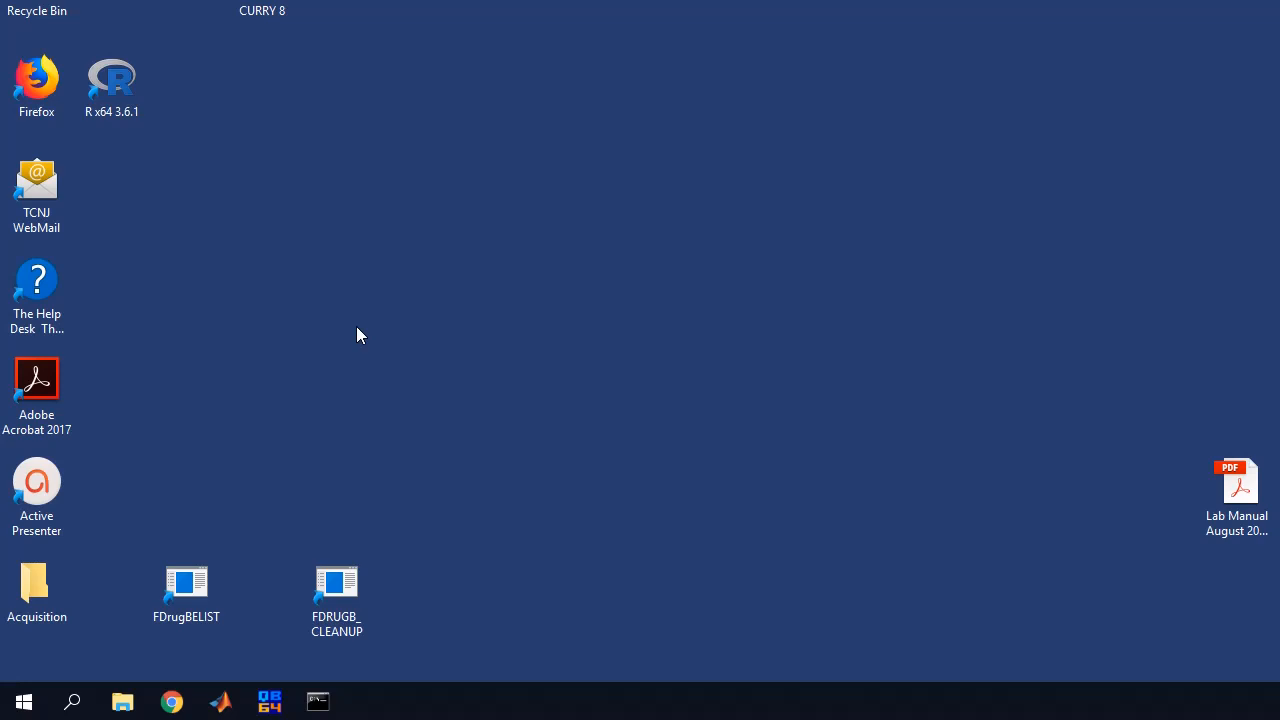
pyautogui.click(132, 712)
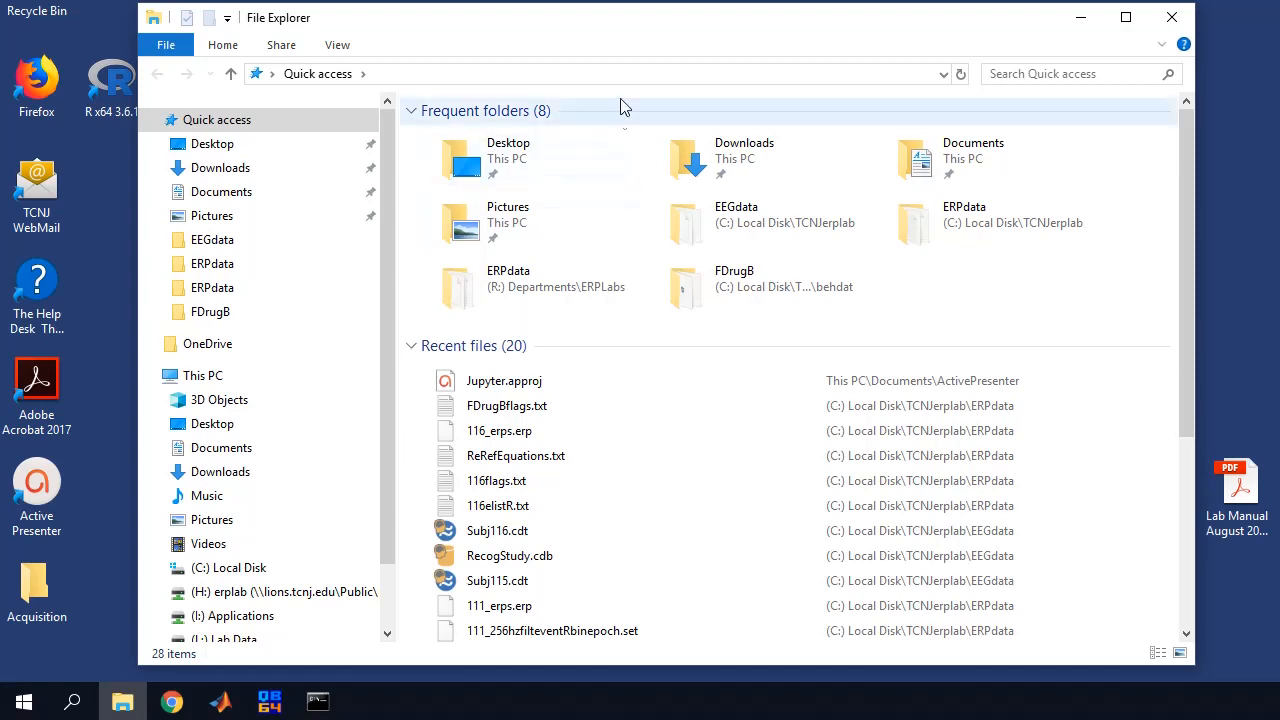
pyautogui.moveTo(634, 24); pyautogui.dragTo(627, 32)
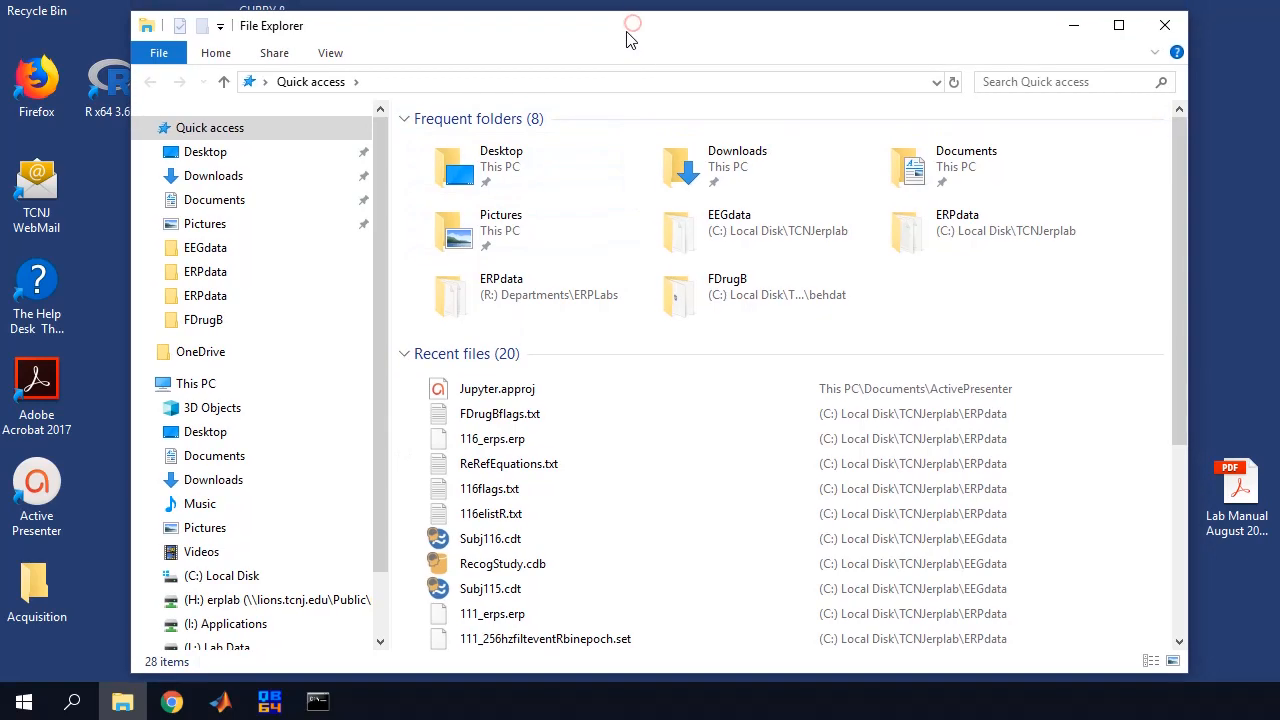
pyautogui.click(245, 579)
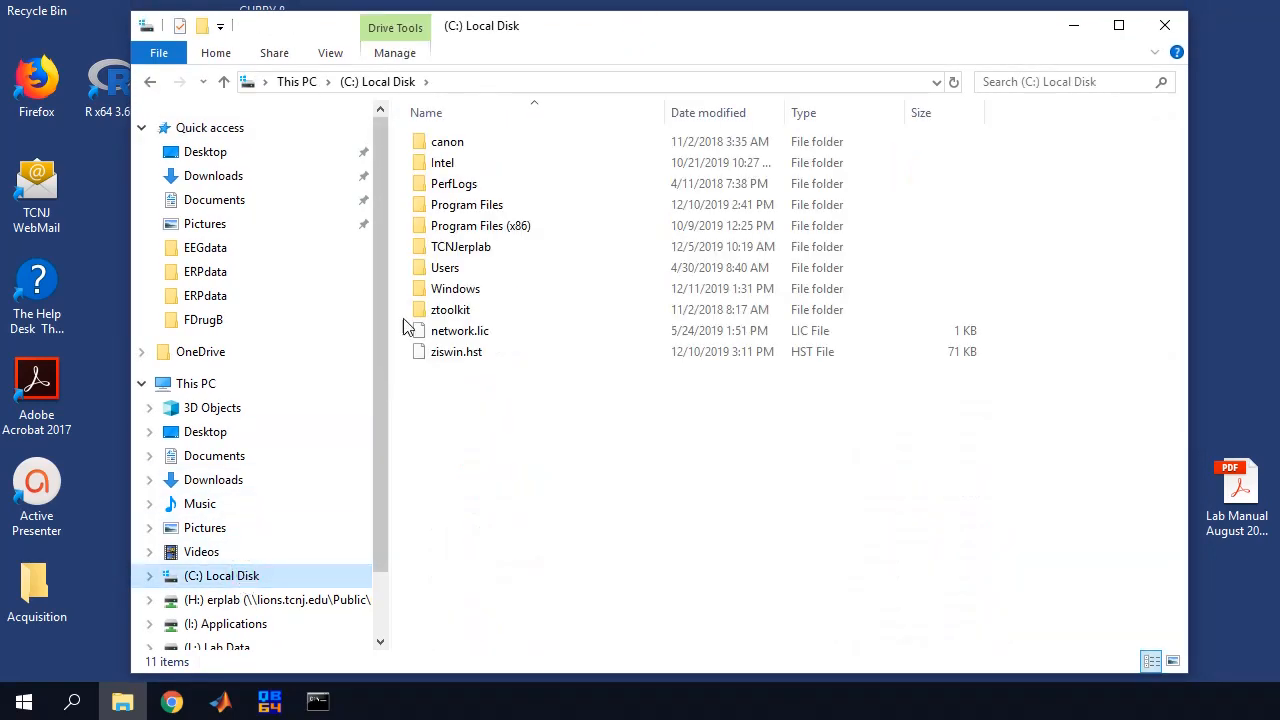
pyautogui.doubleClick(463, 252)
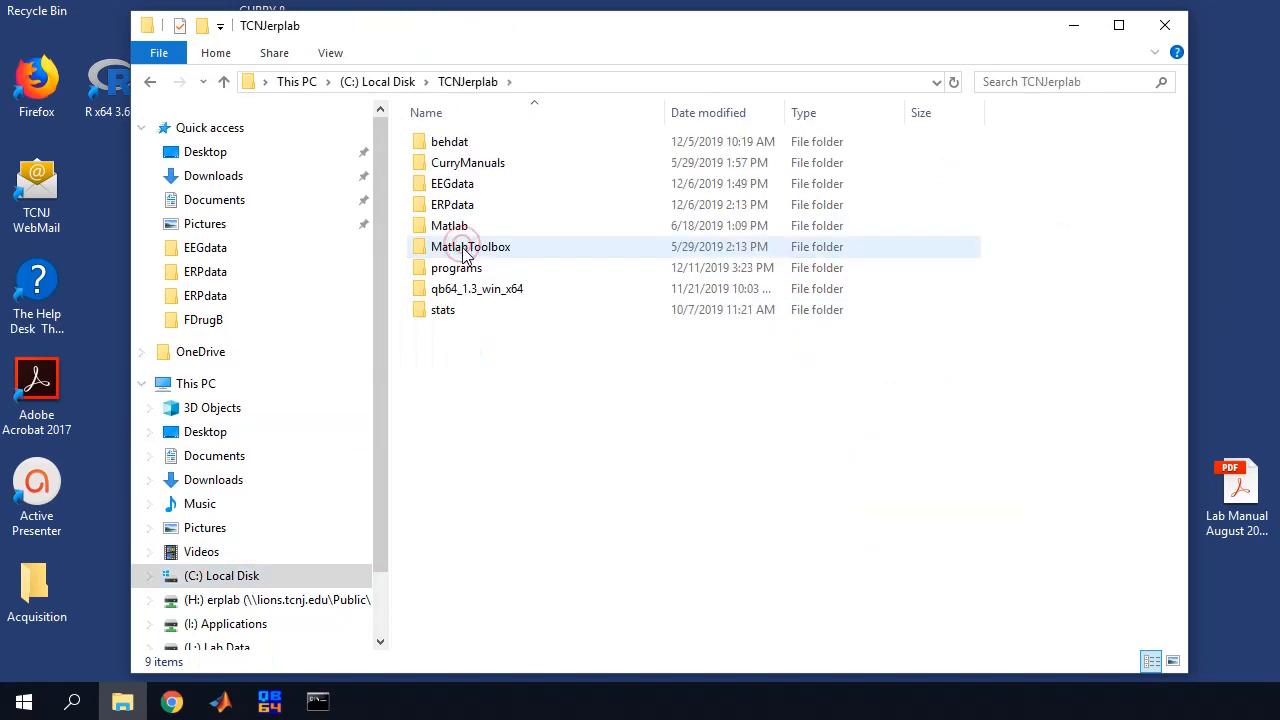
pyautogui.doubleClick(443, 312)
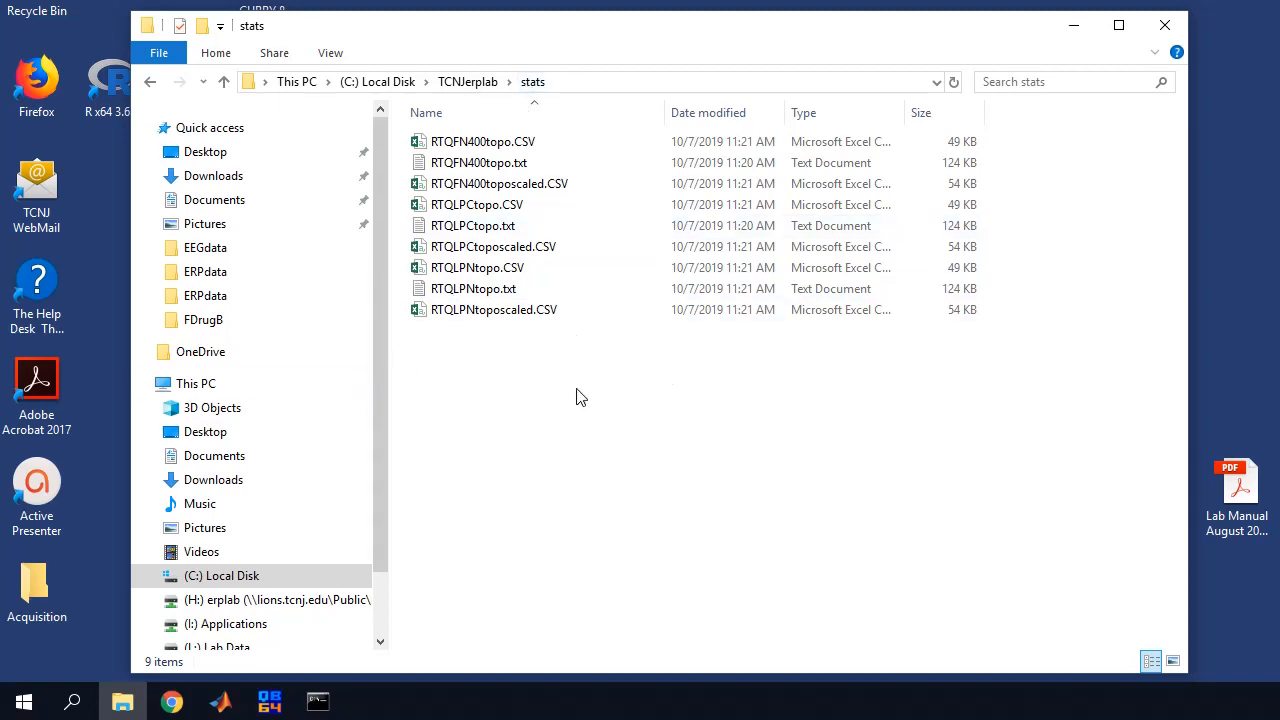
pyautogui.click(467, 83)
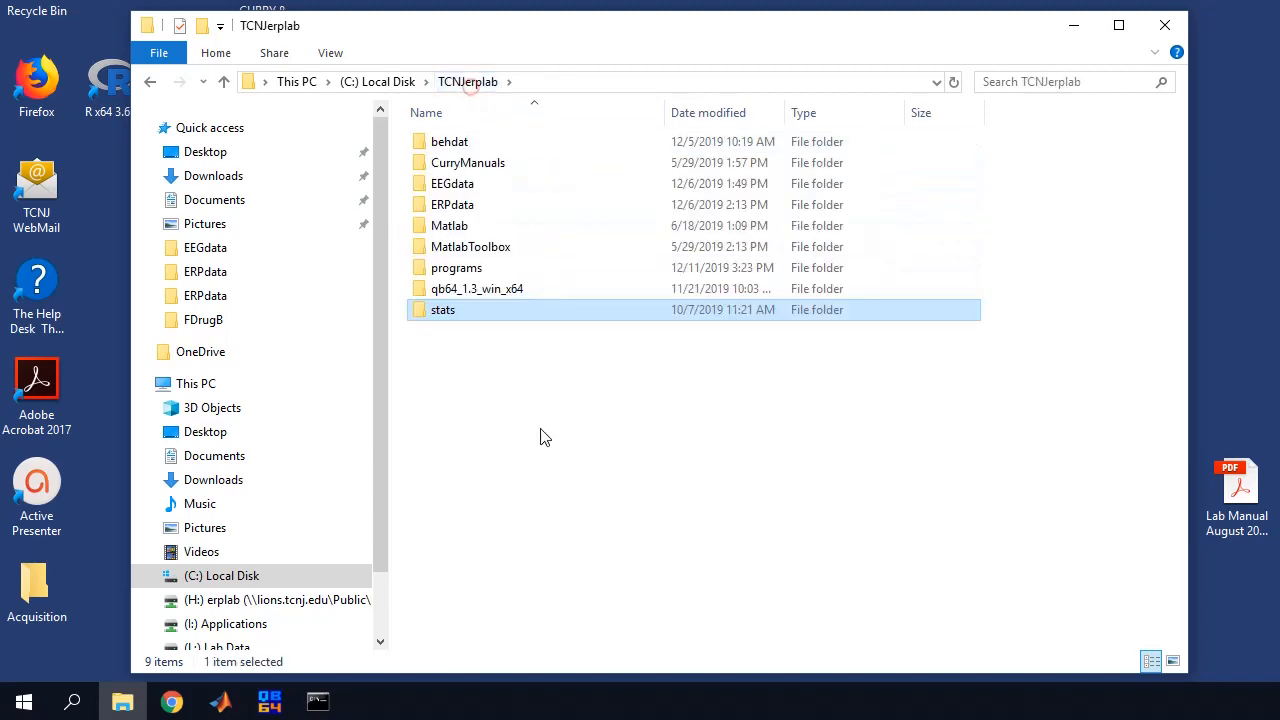
pyautogui.click(1158, 24)
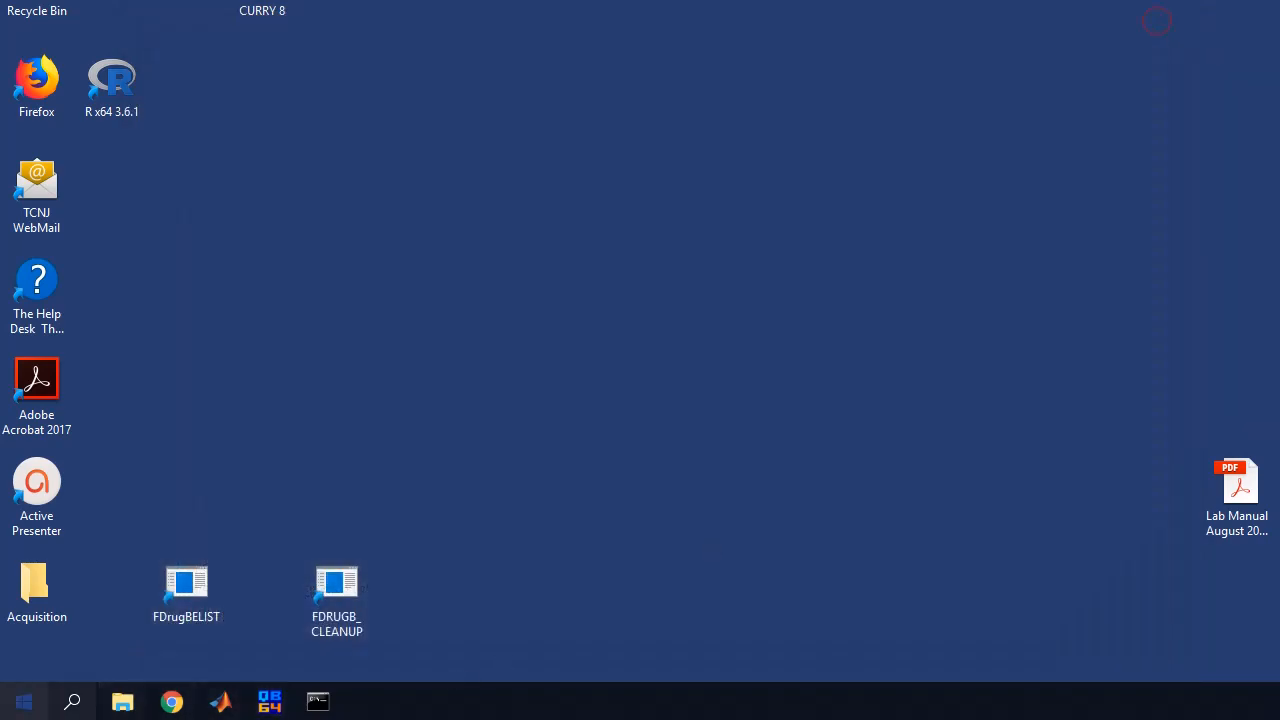
# From Jupyter Notebook's Start menu file location, create a desktop shortcut to it
pyautogui.click(24, 701)
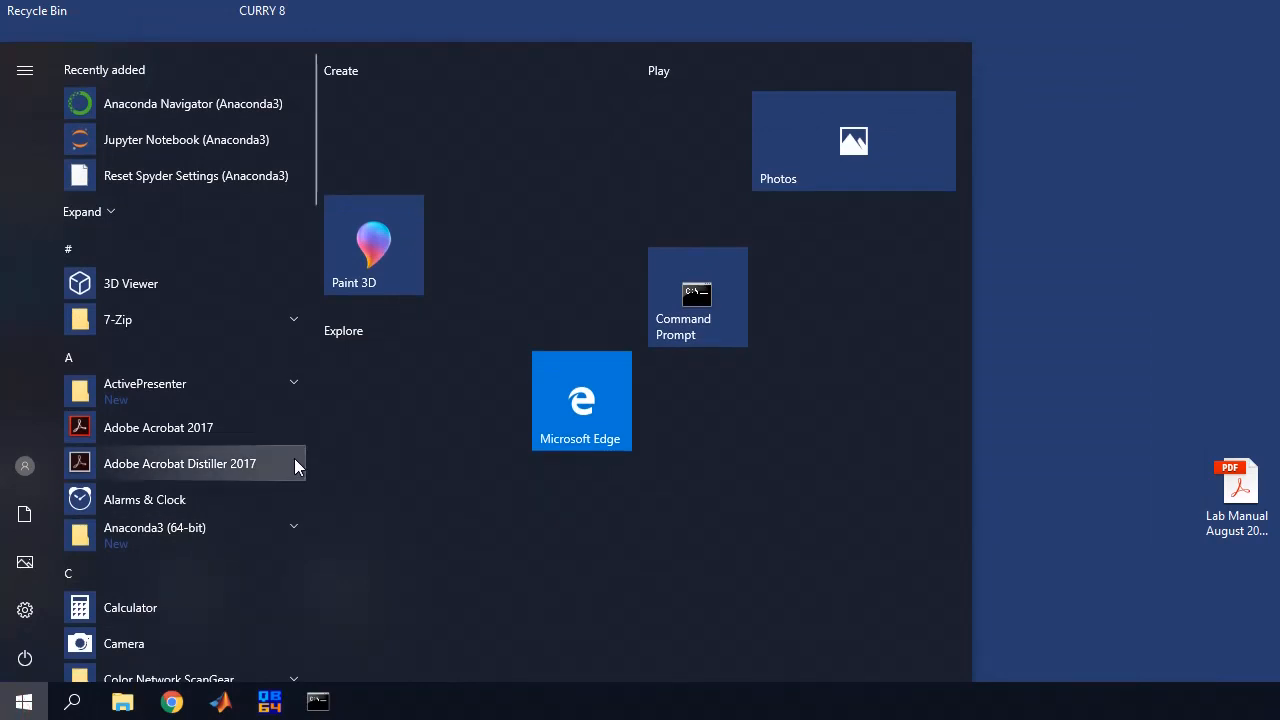
pyautogui.rightClick(133, 143)
pyautogui.moveTo(274, 190)
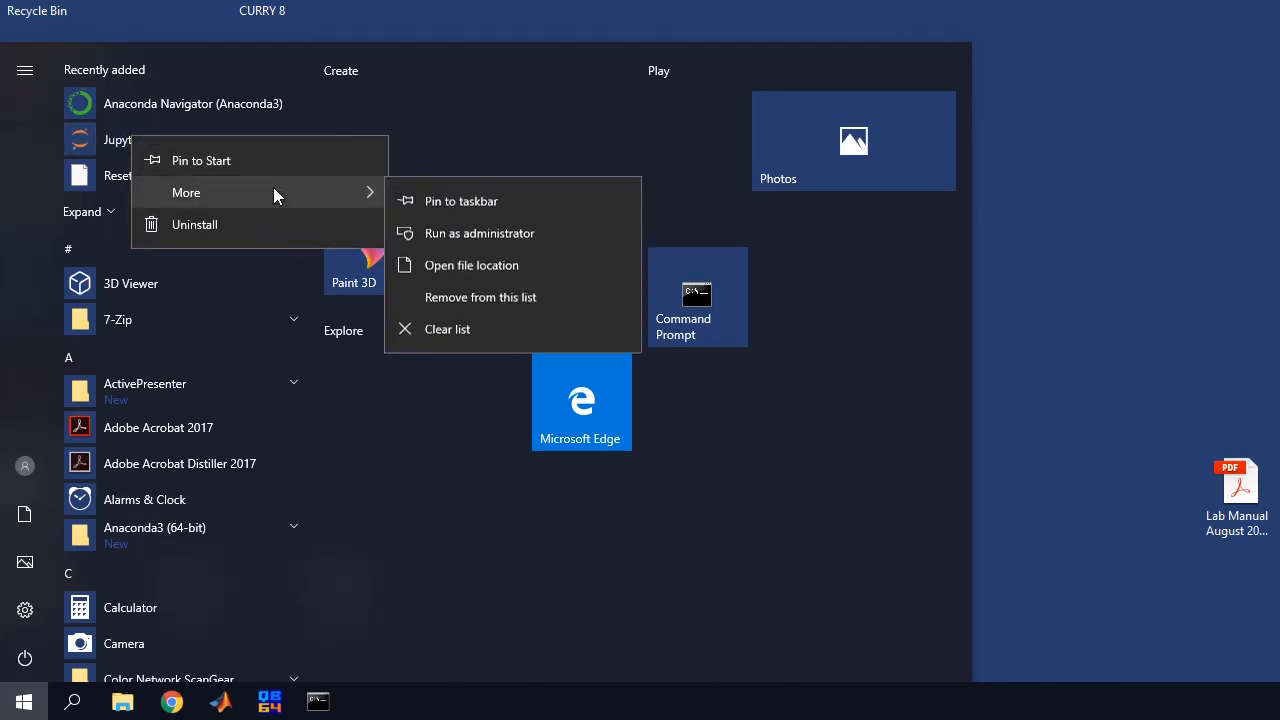
pyautogui.click(448, 274)
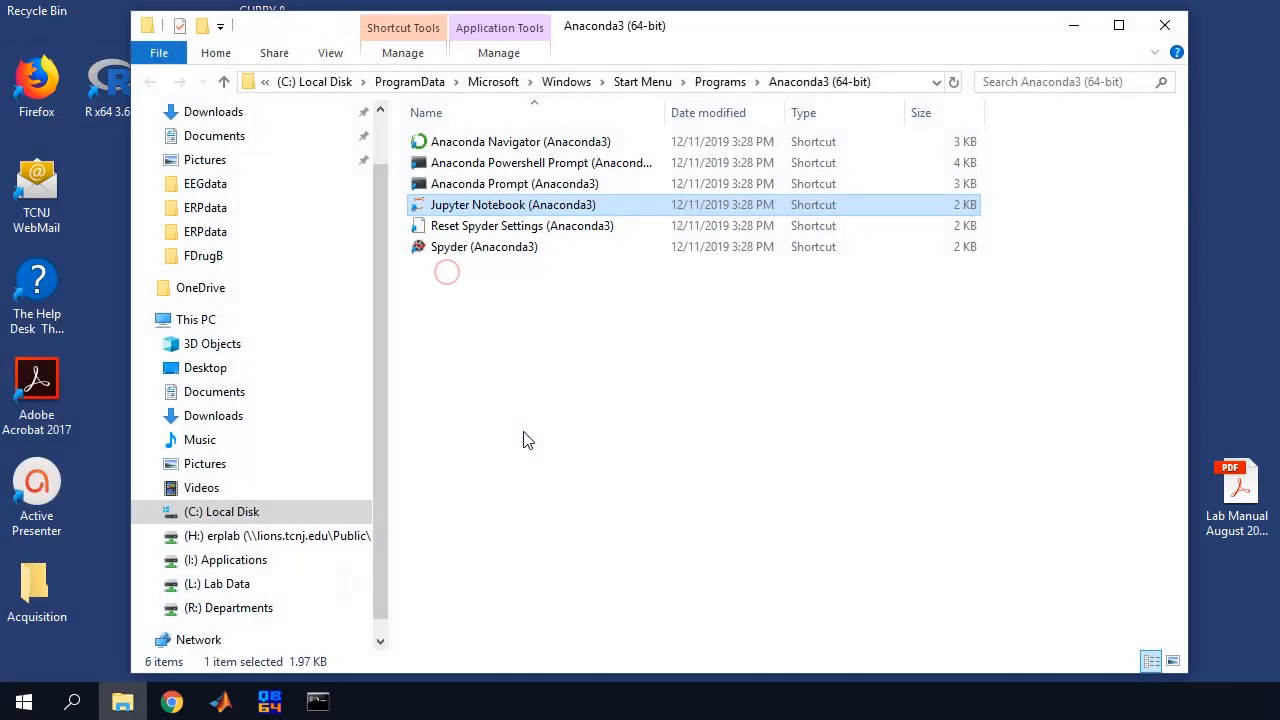
pyautogui.rightClick(470, 205)
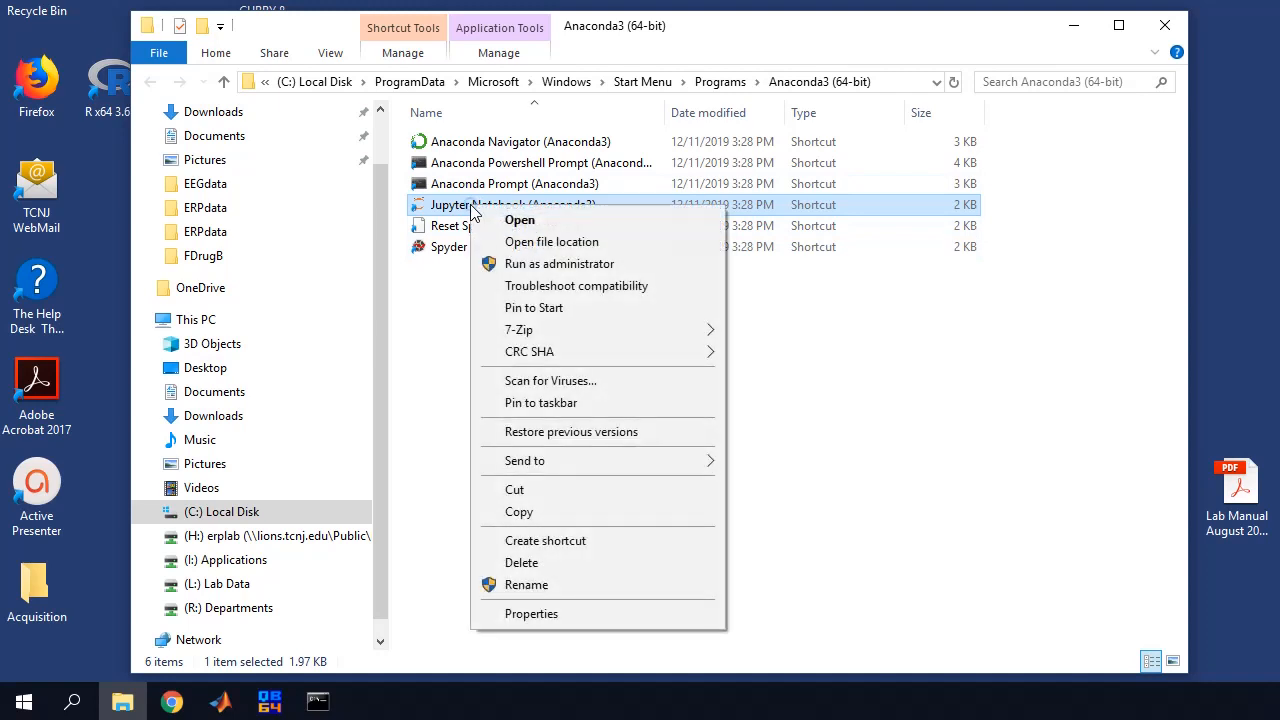
pyautogui.click(526, 549)
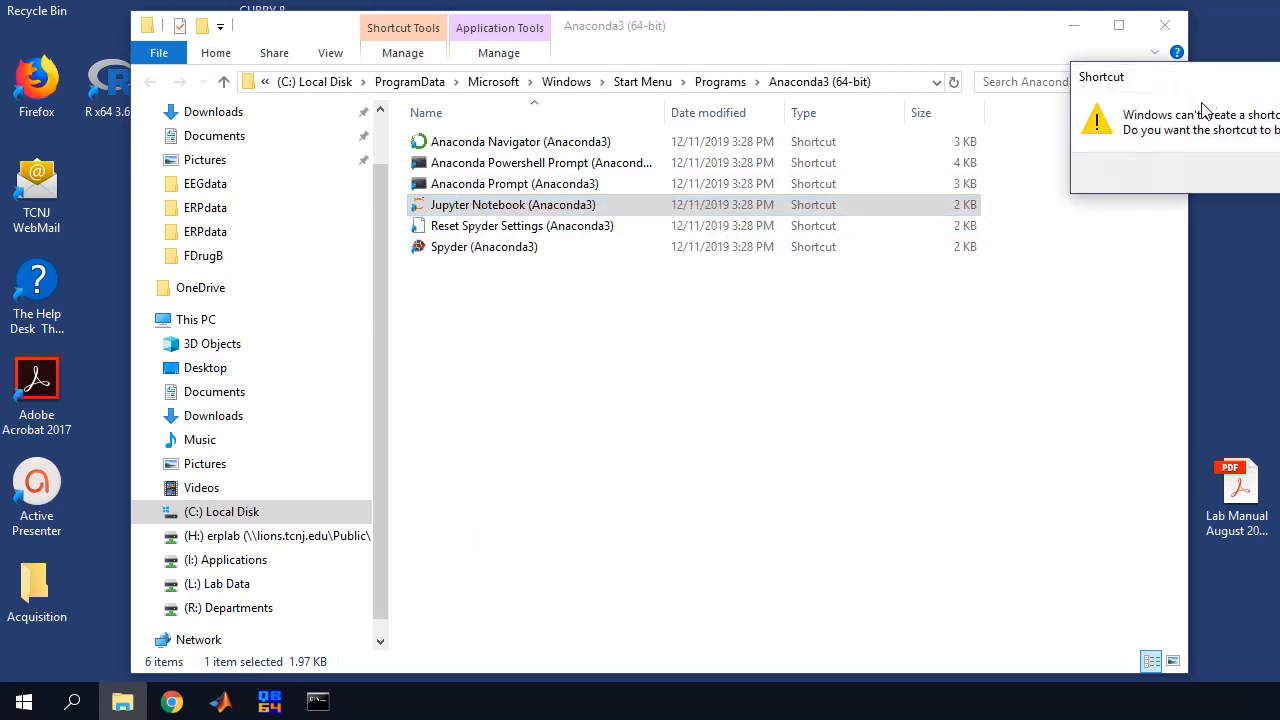
pyautogui.click(1201, 164)
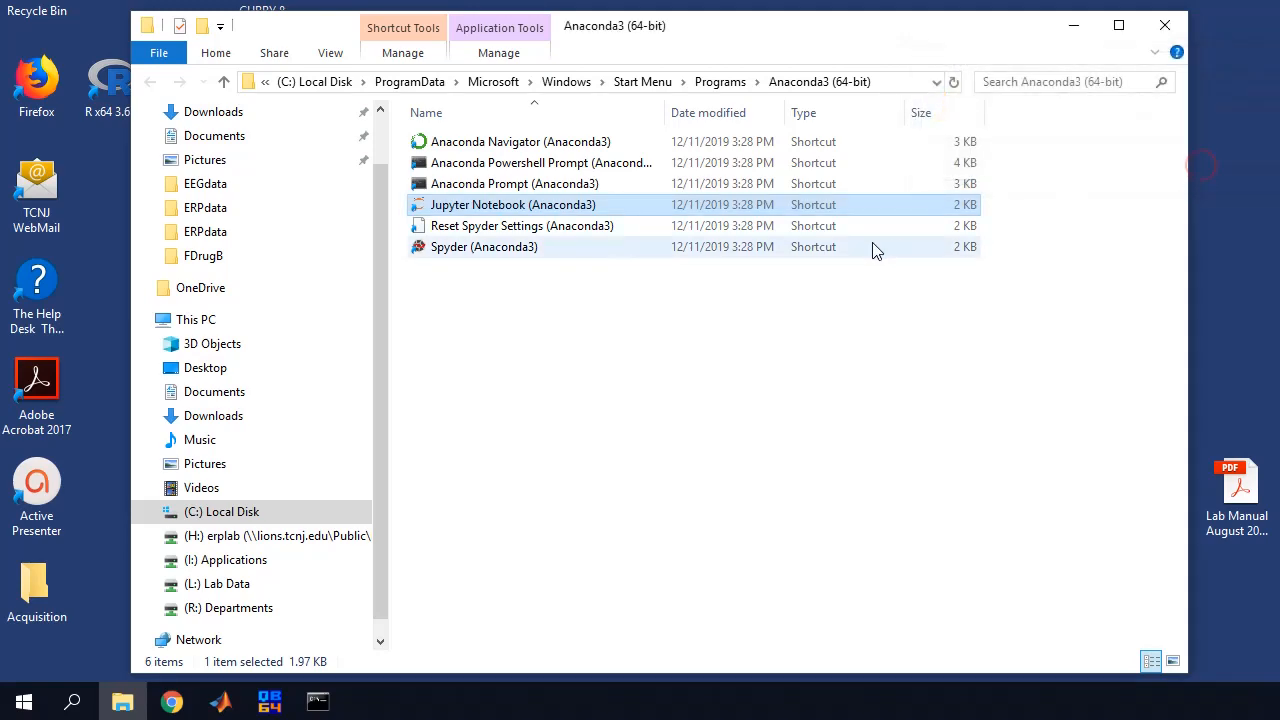
pyautogui.click(1165, 27)
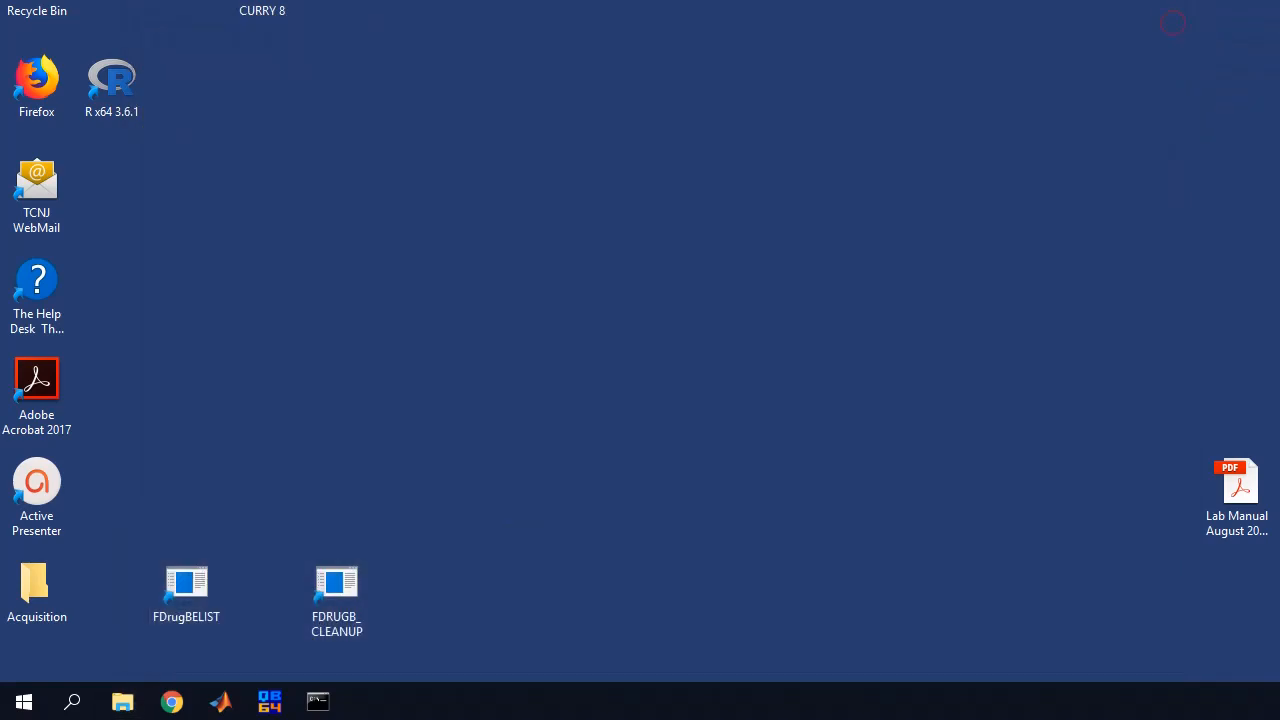
# Move the Jupyter Notebook shortcut below CURRY 8 and show its Properties
pyautogui.moveTo(190, 10); pyautogui.dragTo(234, 78)
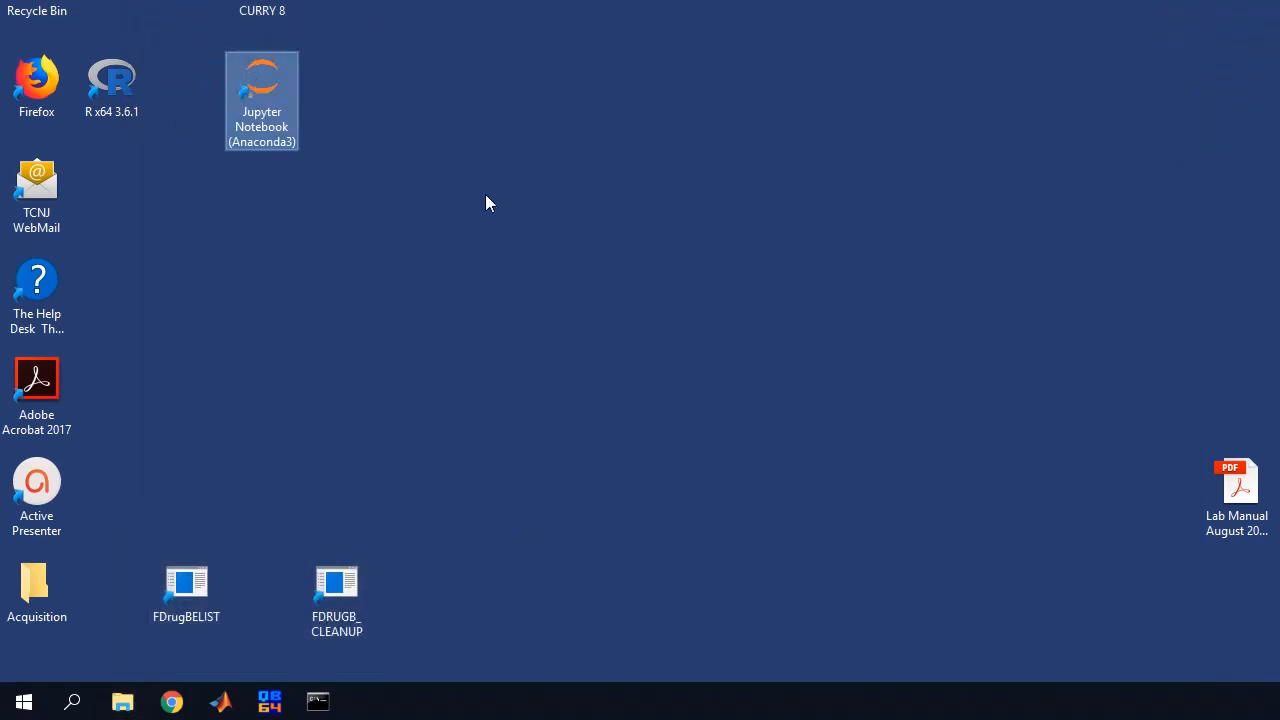
pyautogui.click(491, 202)
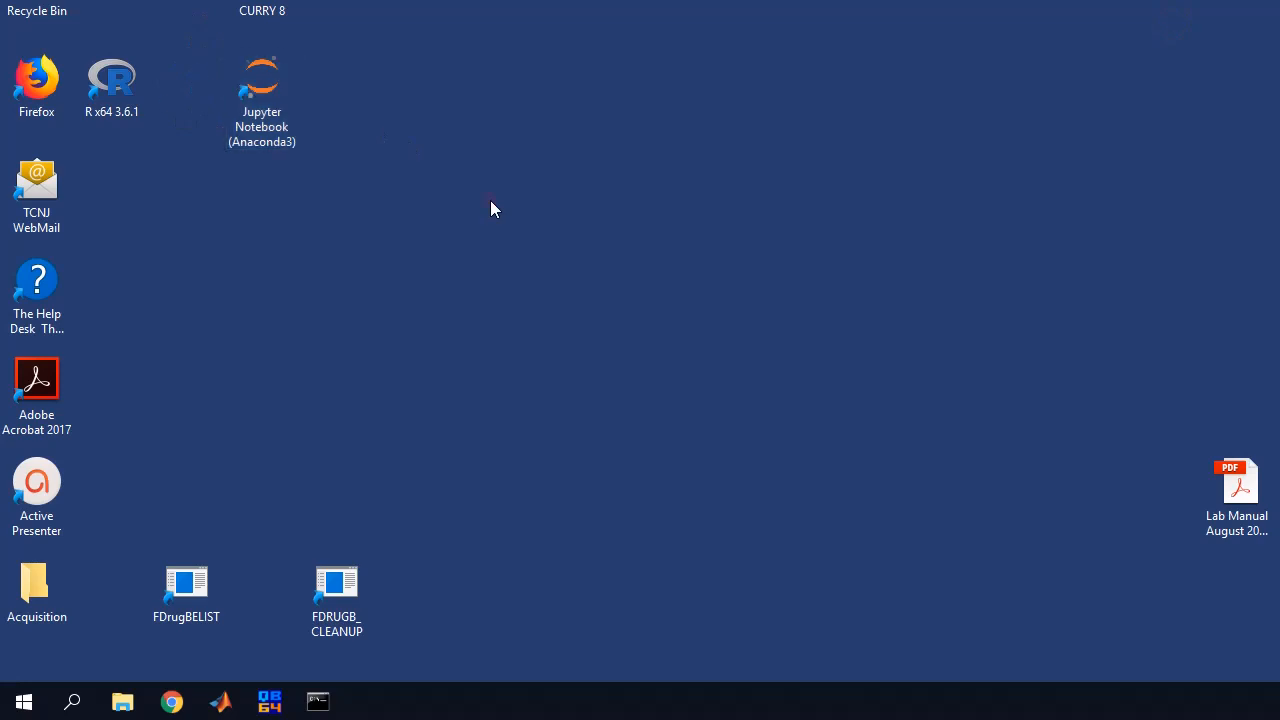
pyautogui.rightClick(253, 88)
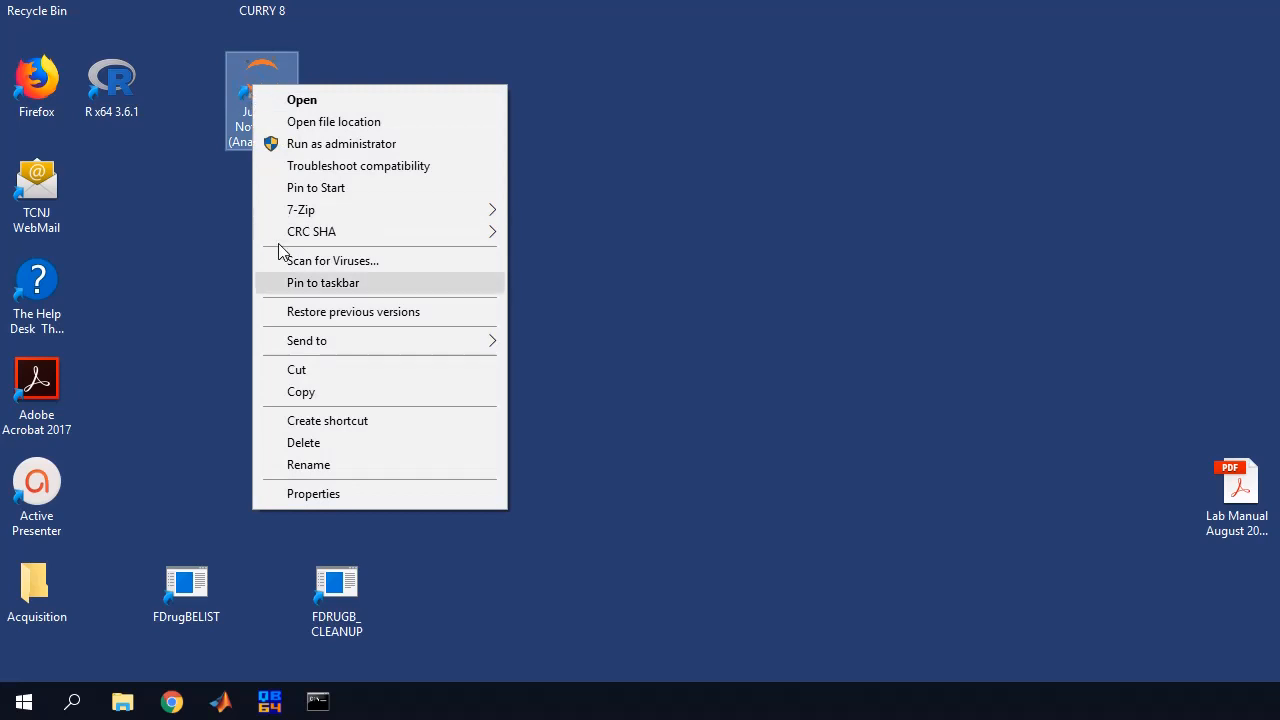
pyautogui.click(349, 494)
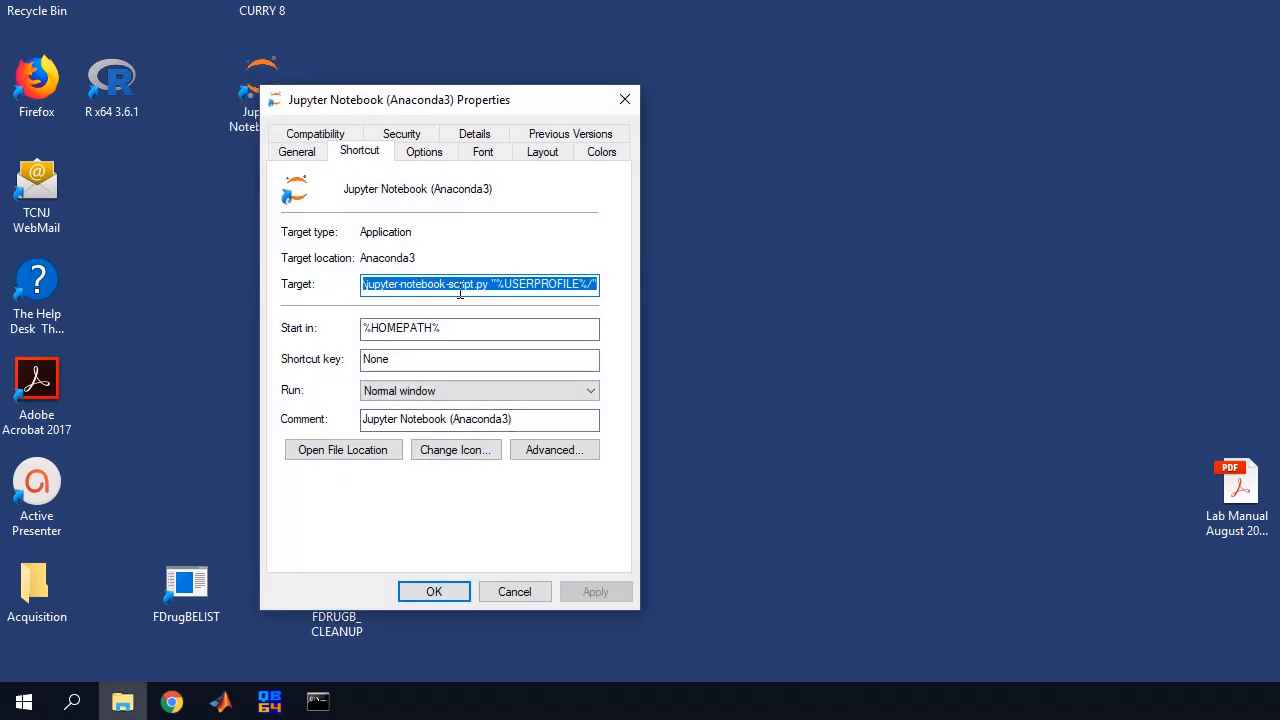
# Replace %USERPROFILE% in the shortcut's Target with C:/tcnjerplab\stats and apply the change
pyautogui.click(500, 286)
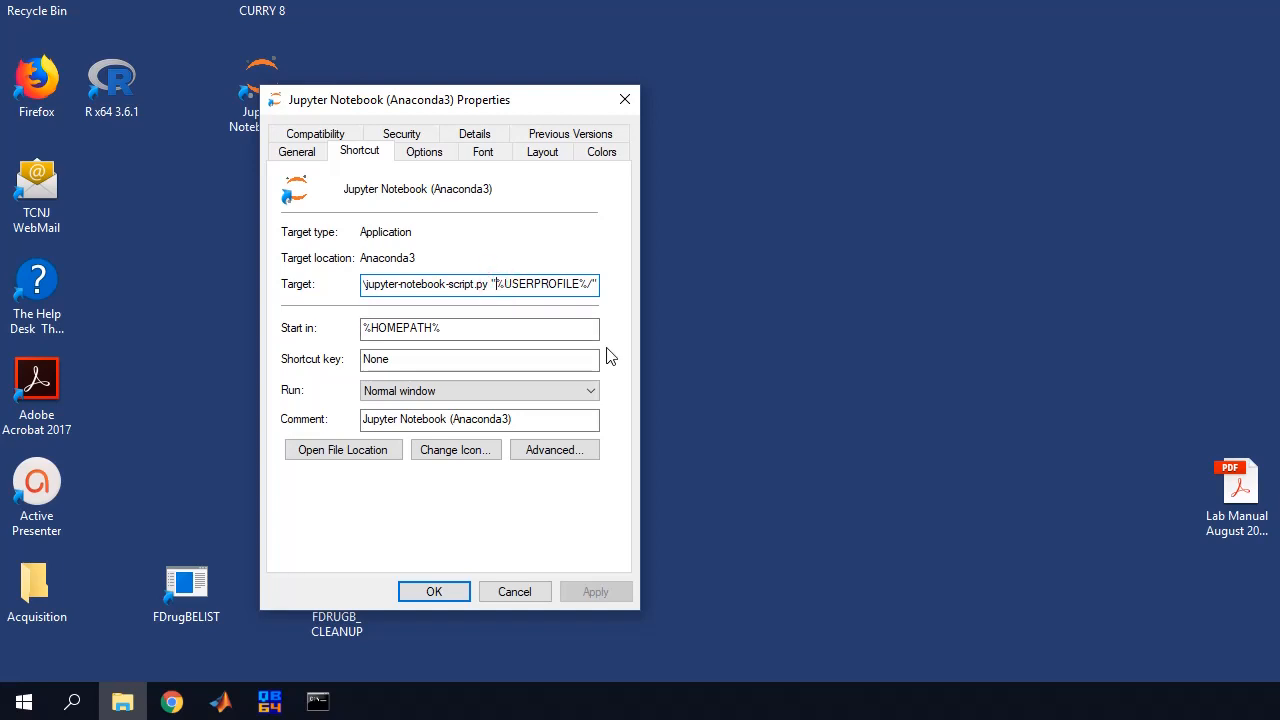
pyautogui.write('C:')
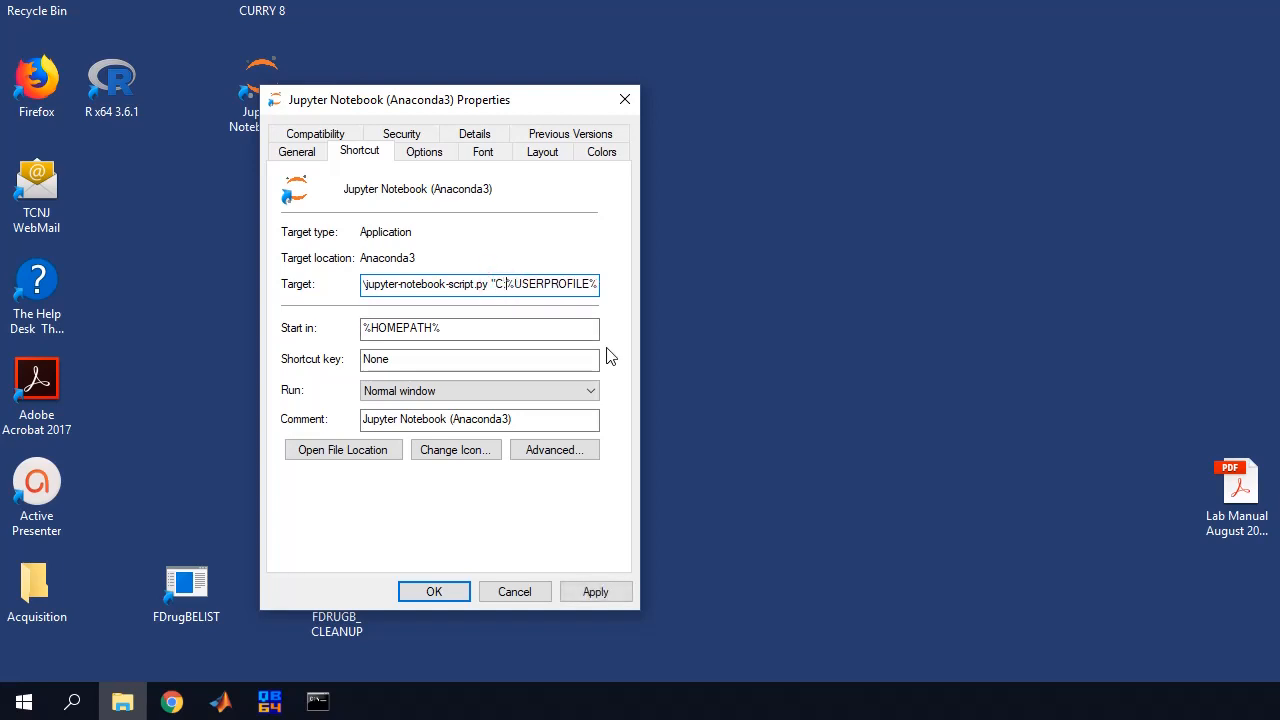
pyautogui.write('/tcnjerplab\\stats')
pyautogui.press('Delete')
pyautogui.press('Delete')
pyautogui.press('Delete')
pyautogui.press('Delete')
pyautogui.press('Delete')
pyautogui.press('Delete')
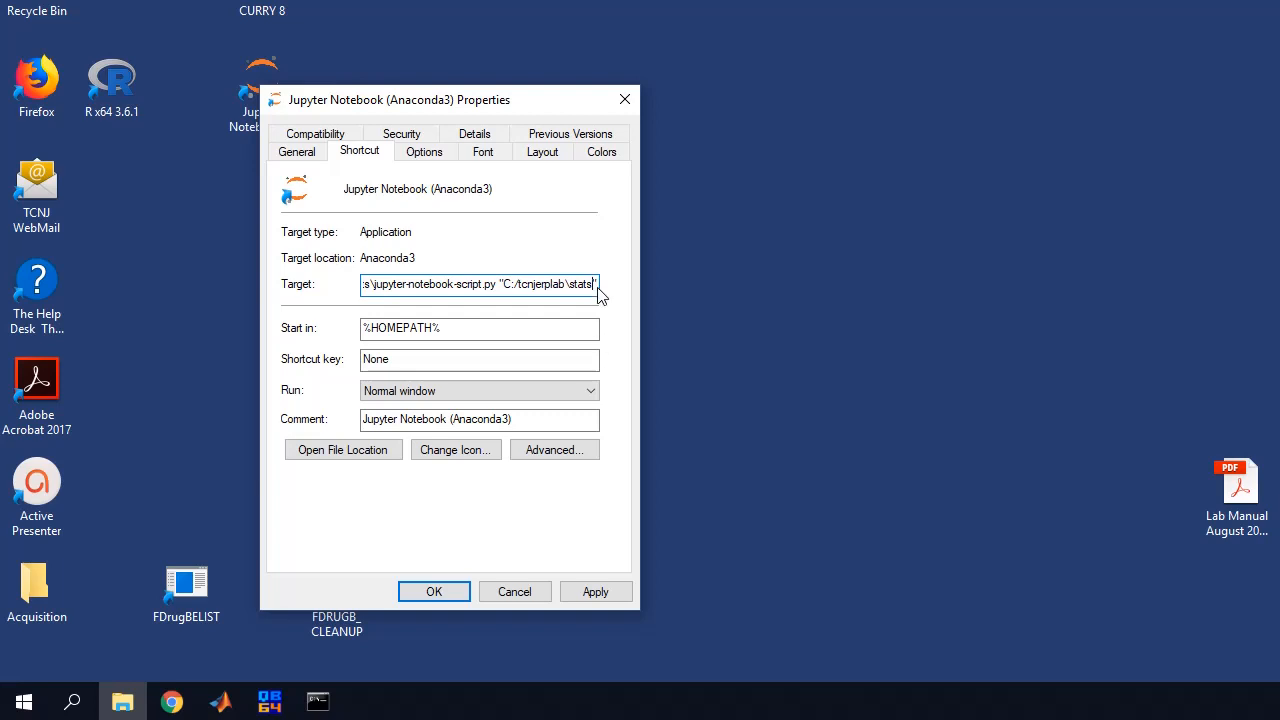
pyautogui.doubleClick(592, 331)
pyautogui.click(465, 333)
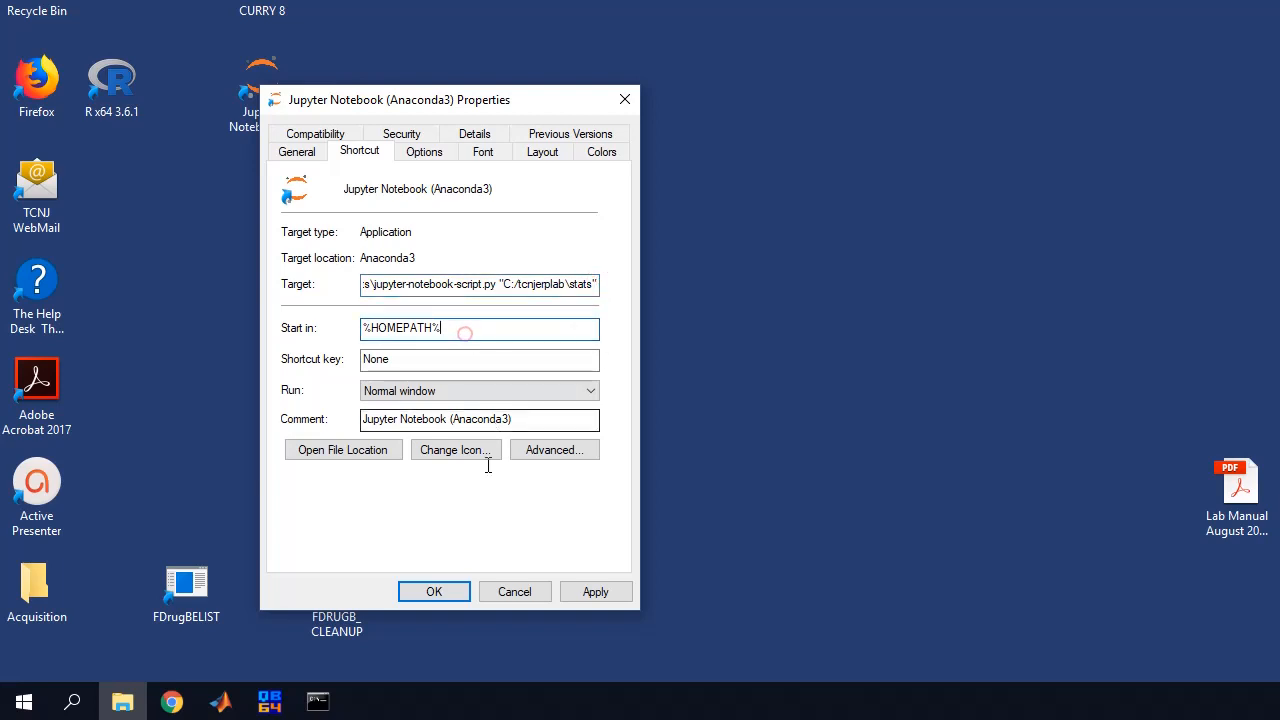
pyautogui.click(430, 591)
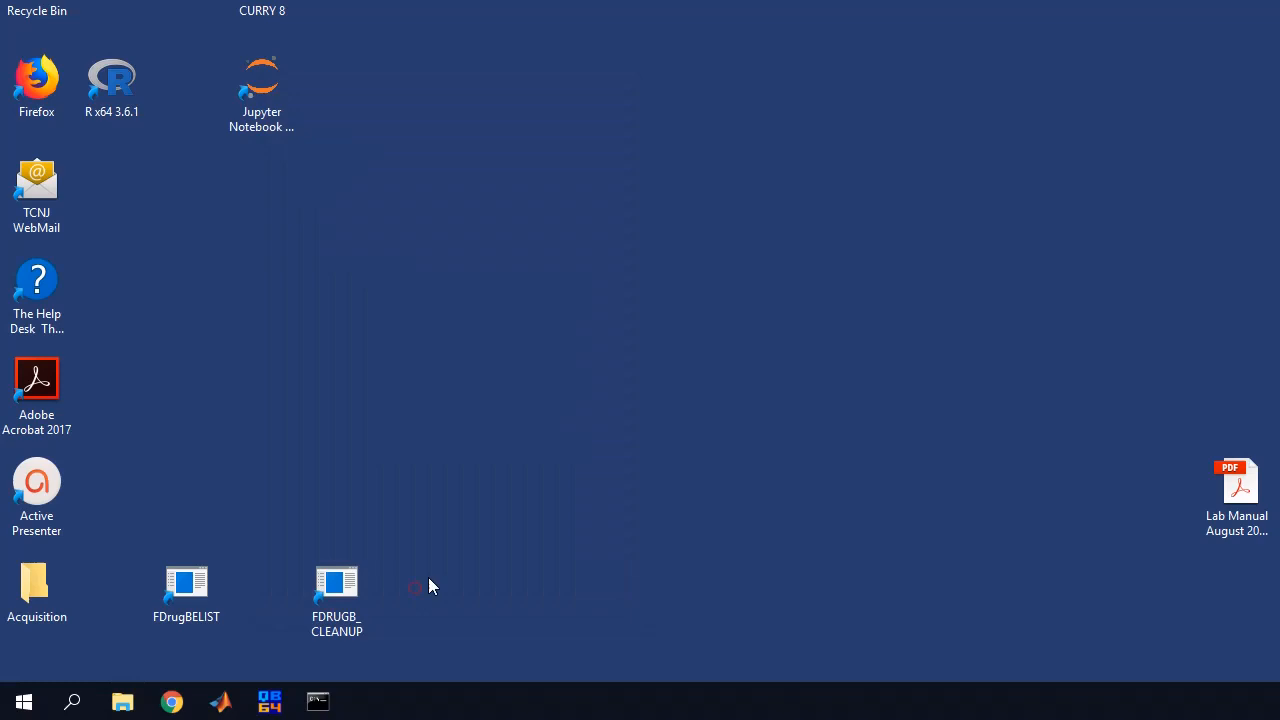
# Launch Jupyter from the edited shortcut, log in, check the stats topo files, then log out
pyautogui.click(581, 230)
pyautogui.doubleClick(258, 90)
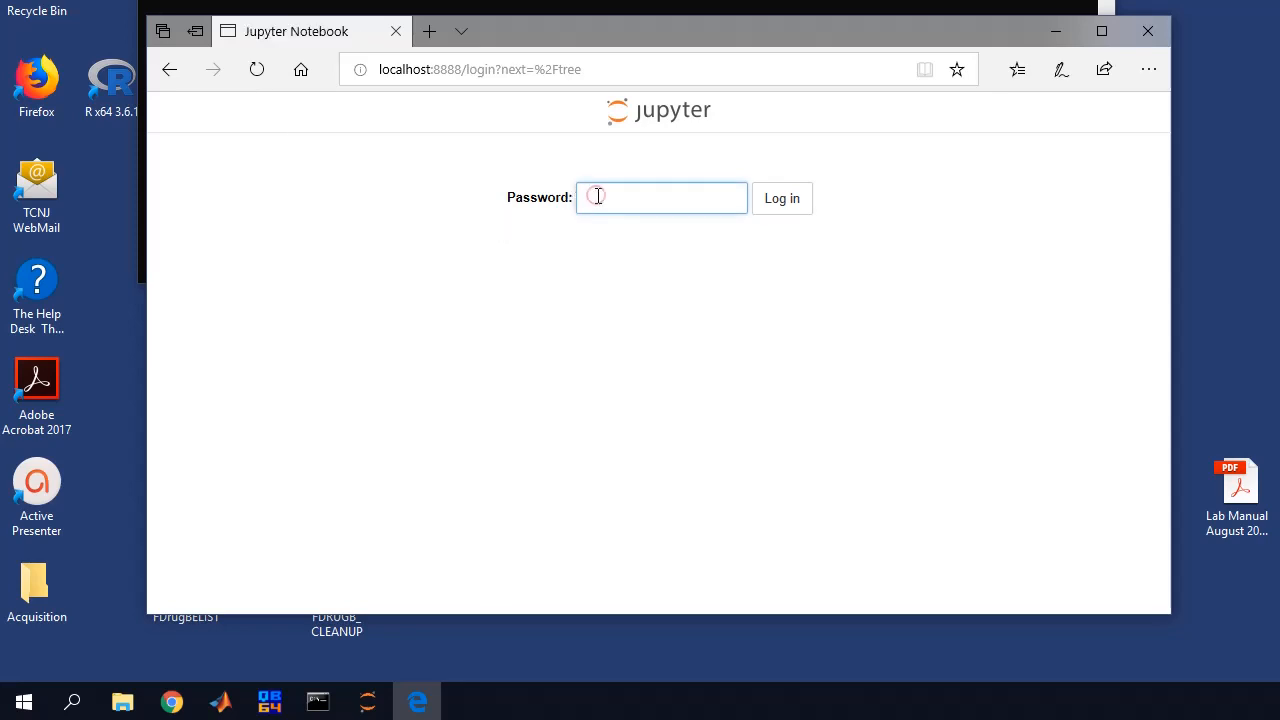
pyautogui.click(598, 197)
pyautogui.write('********')
pyautogui.press('Return')
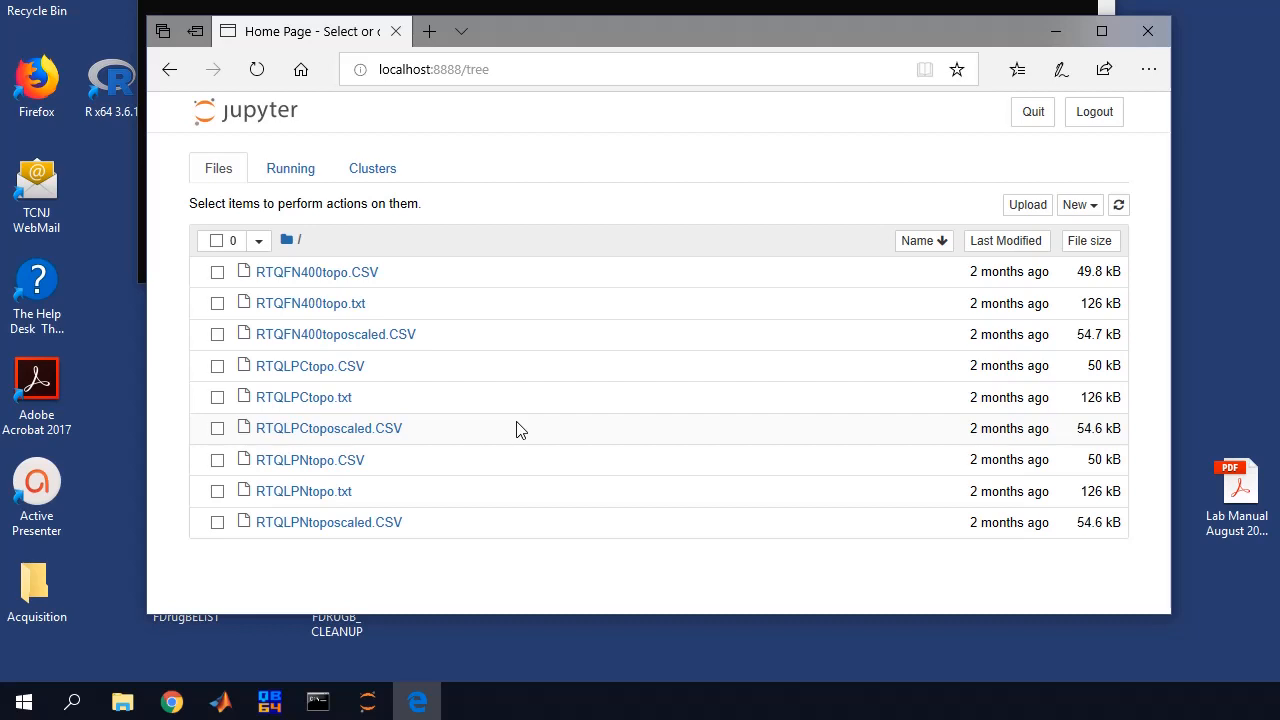
pyautogui.click(1092, 113)
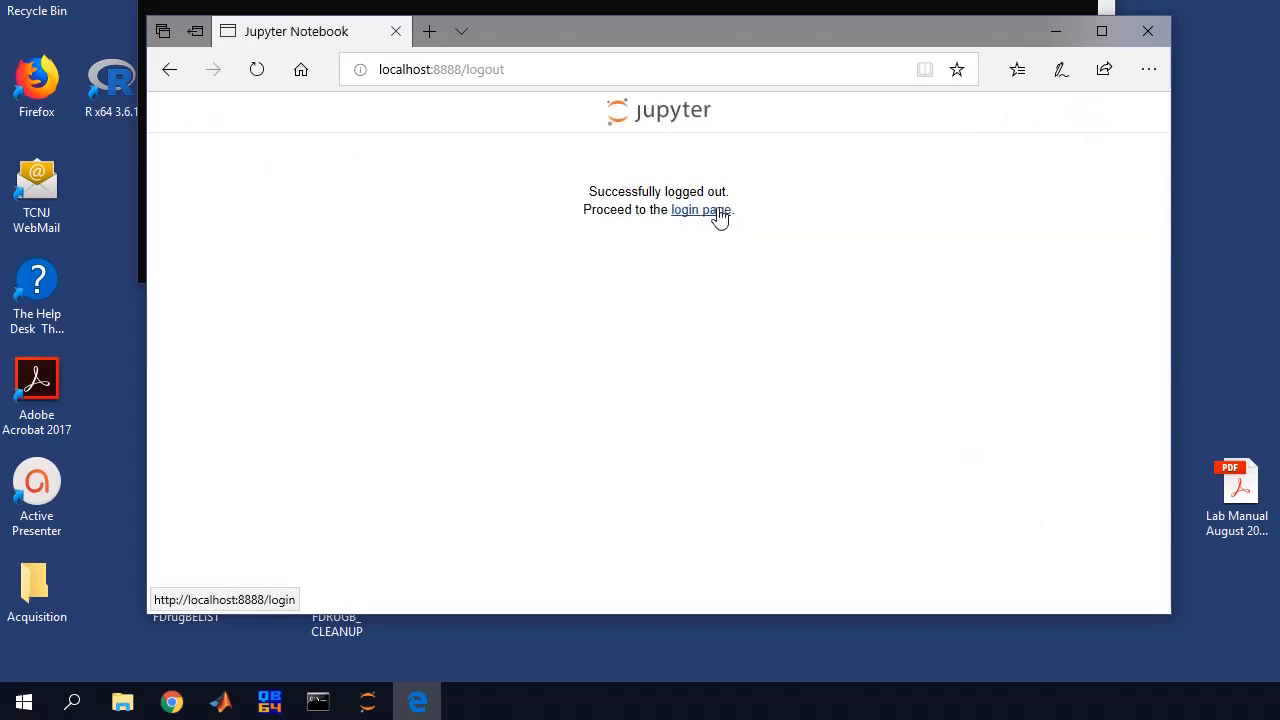
# Close the browser and bring the Jupyter server console to the front, shifted slightly right
pyautogui.click(1147, 31)
pyautogui.click(587, 101)
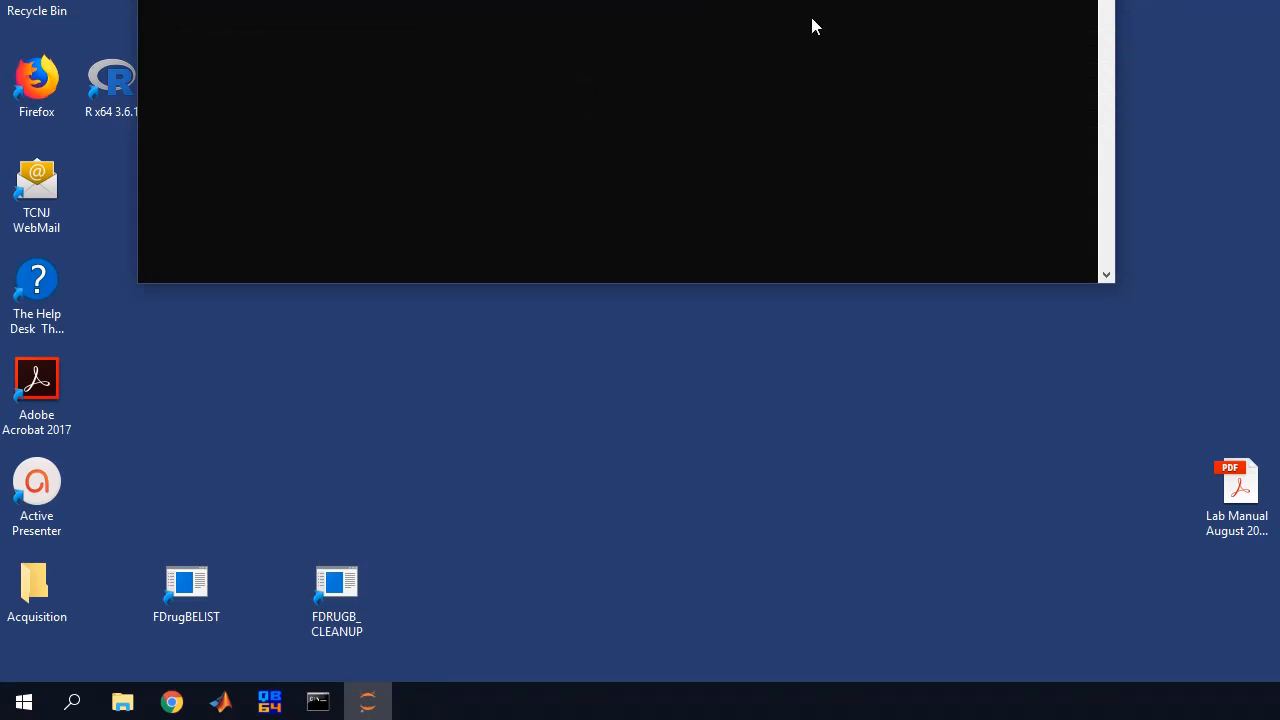
pyautogui.moveTo(626, 2); pyautogui.dragTo(661, 0)
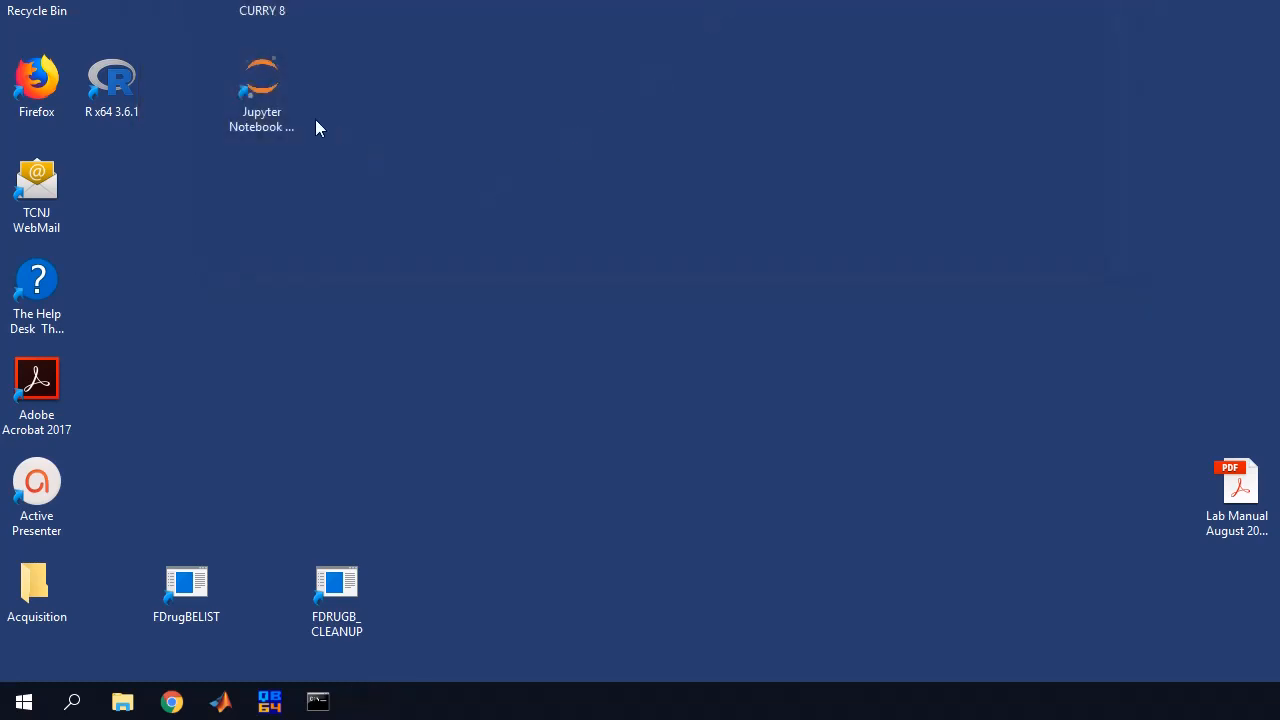
# Relaunch Jupyter Notebook from the desktop shortcut and close the browser login page
pyautogui.doubleClick(258, 88)
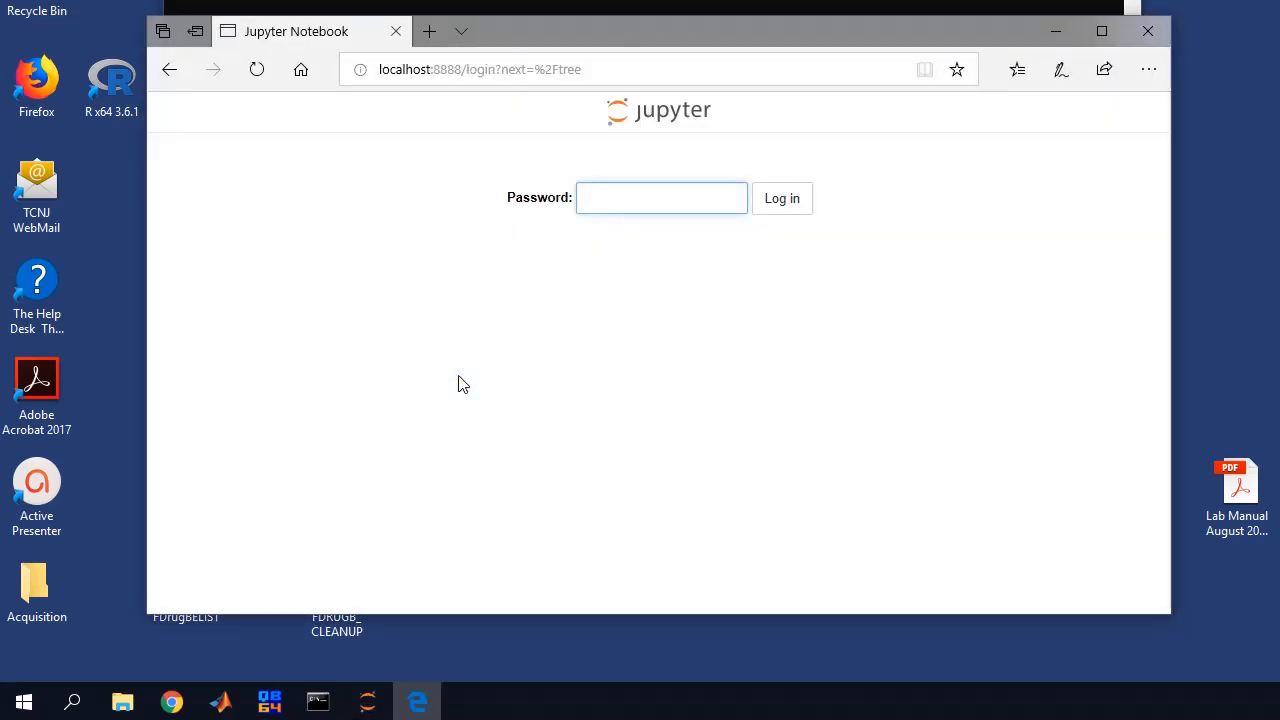
pyautogui.moveTo(367, 702)
pyautogui.click(1147, 31)
pyautogui.click(607, 95)
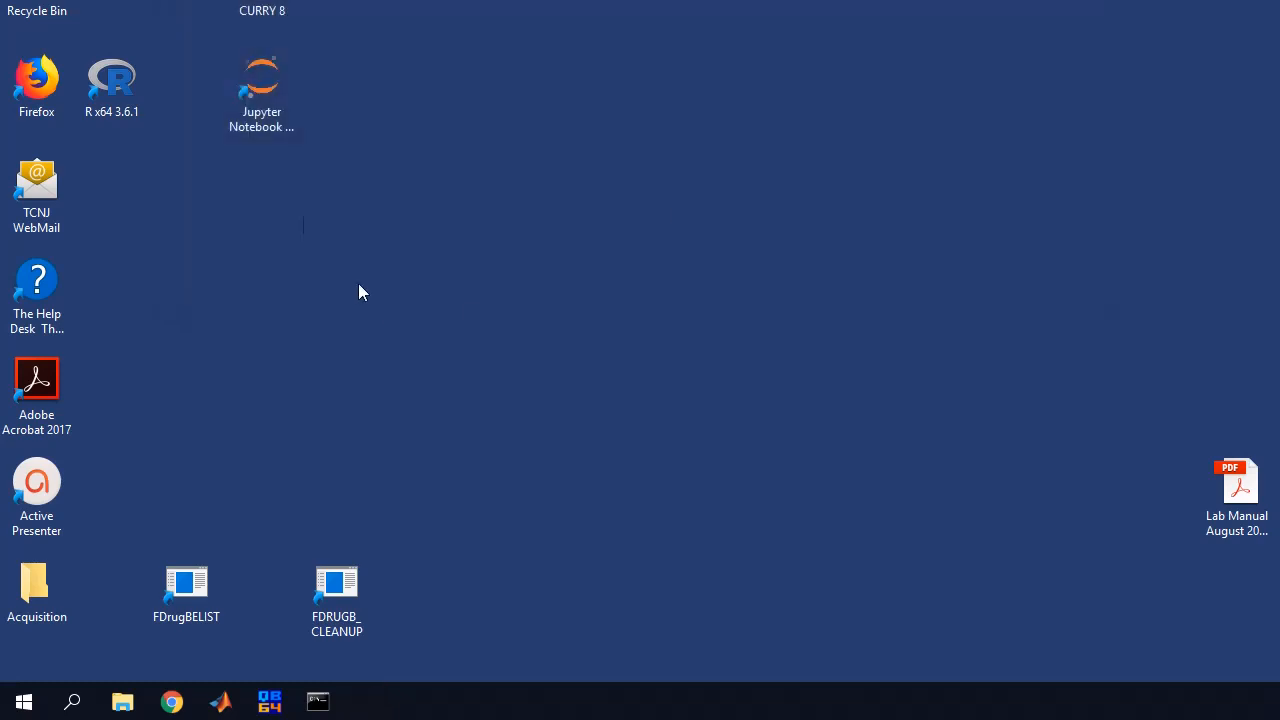
# Pin the Jupyter Notebook desktop shortcut to the Windows taskbar
pyautogui.rightClick(269, 74)
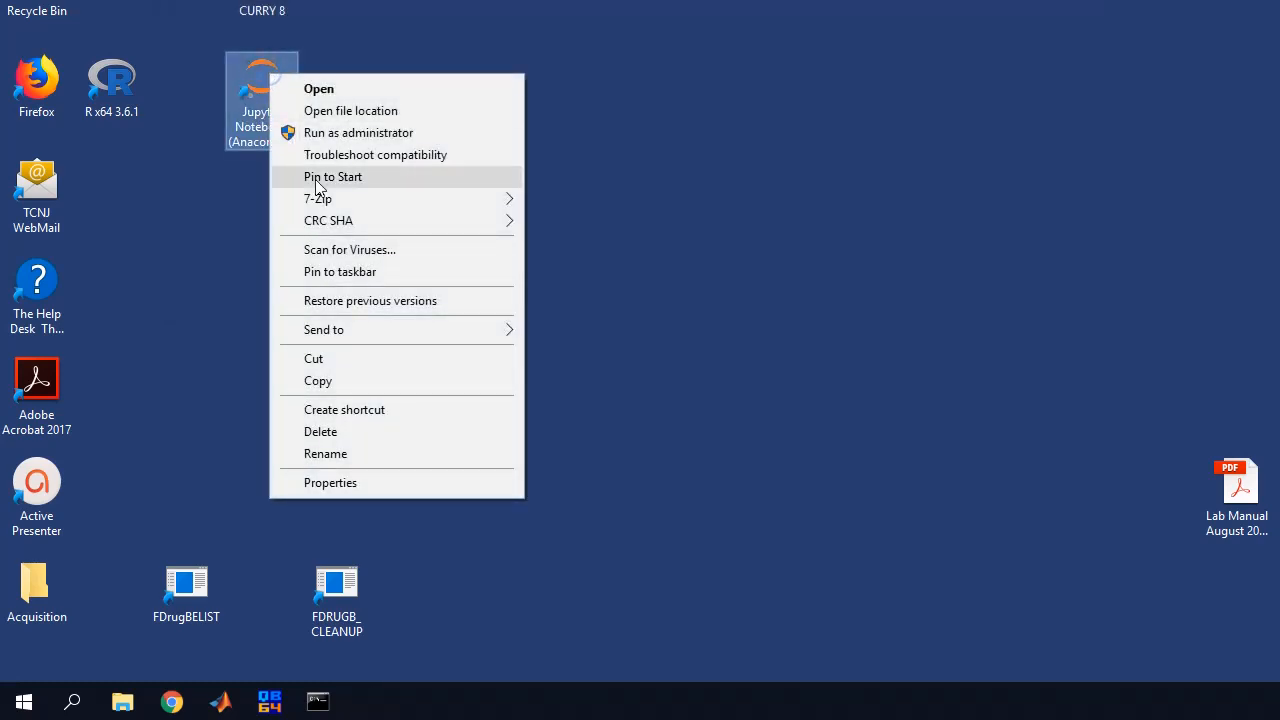
pyautogui.moveTo(335, 205)
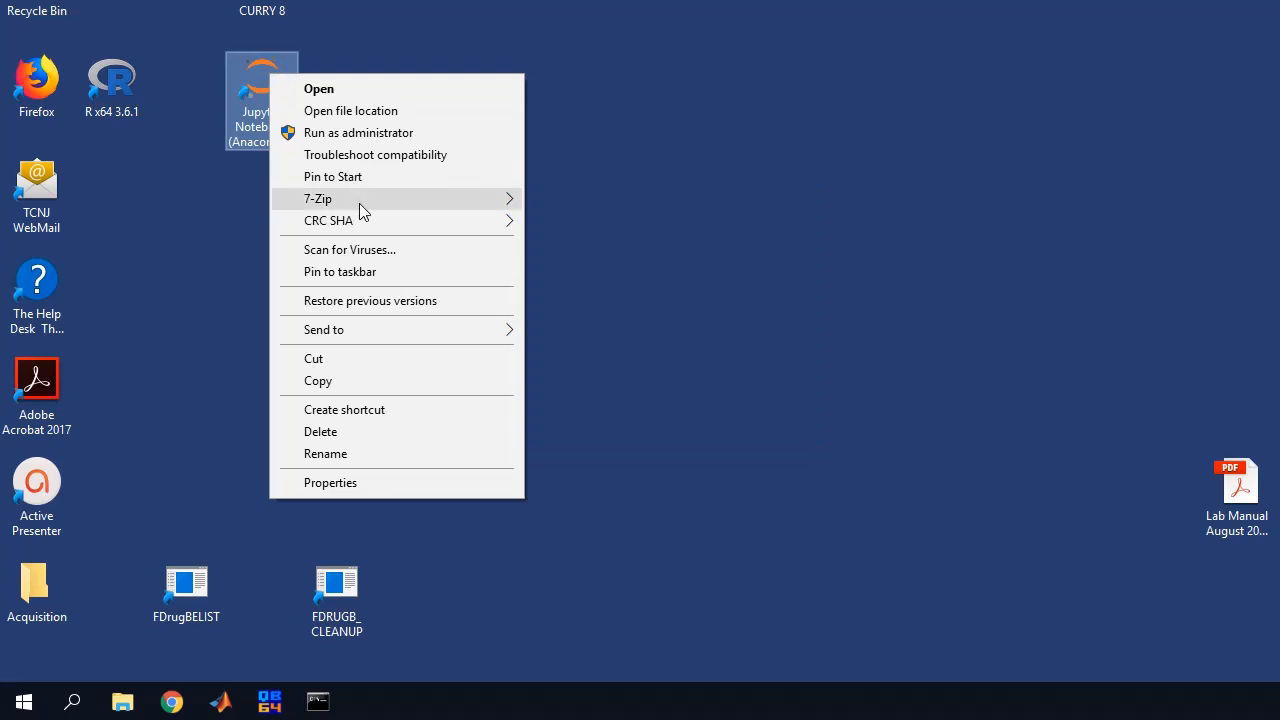
pyautogui.click(373, 271)
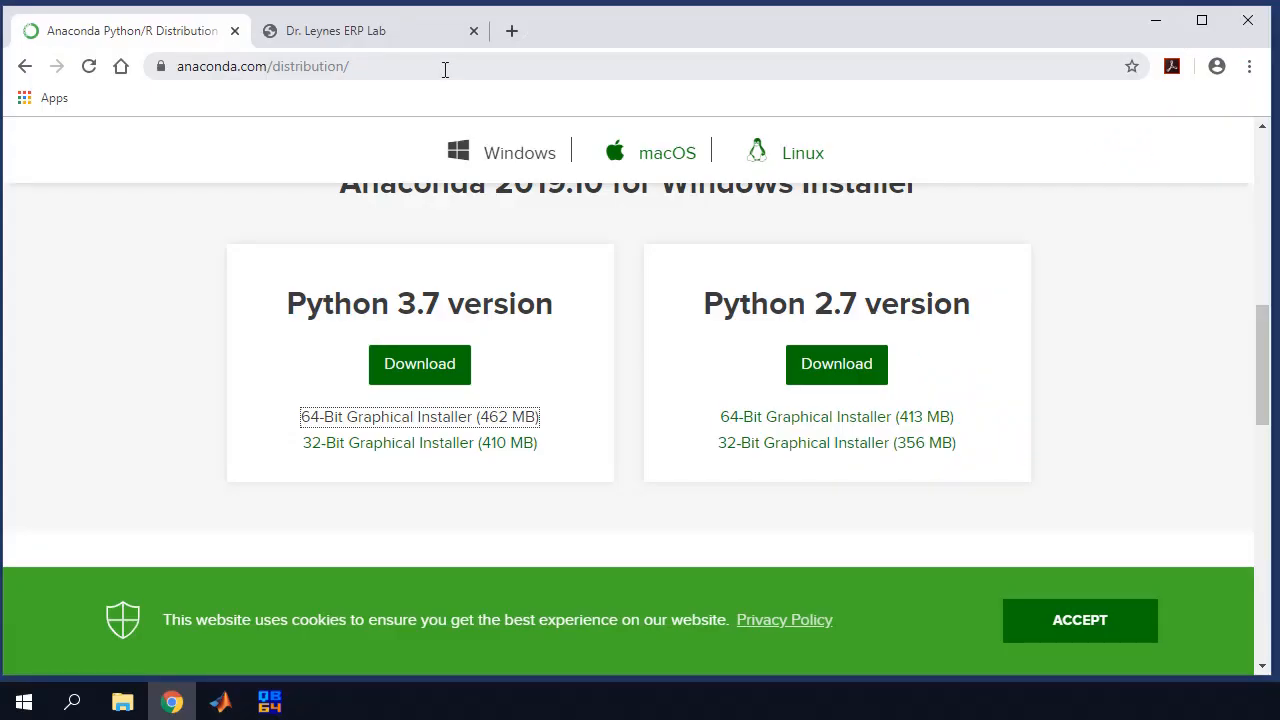
# Select the web address in Chrome's address bar on the Anaconda distribution page to replace it
pyautogui.click(445, 69)
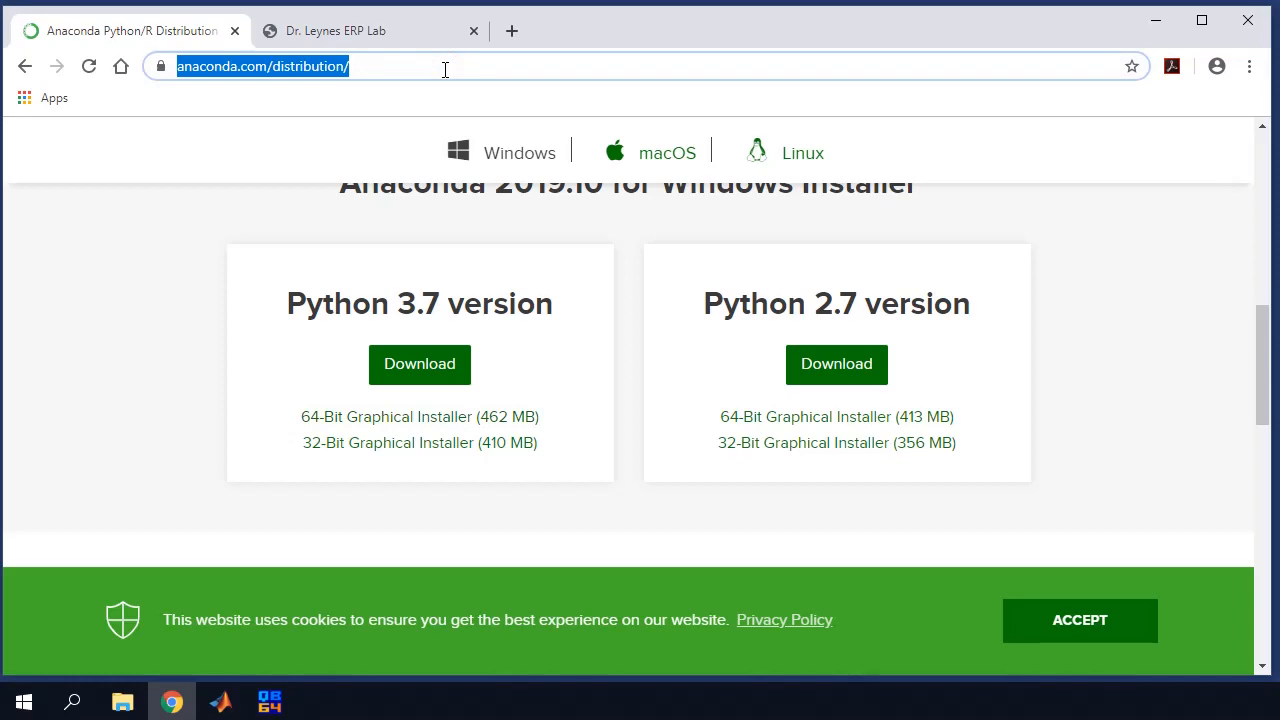
# Search the web for 'r cran' and open The Comprehensive R Archive Network site
pyautogui.write('r cran')
pyautogui.press('Return')
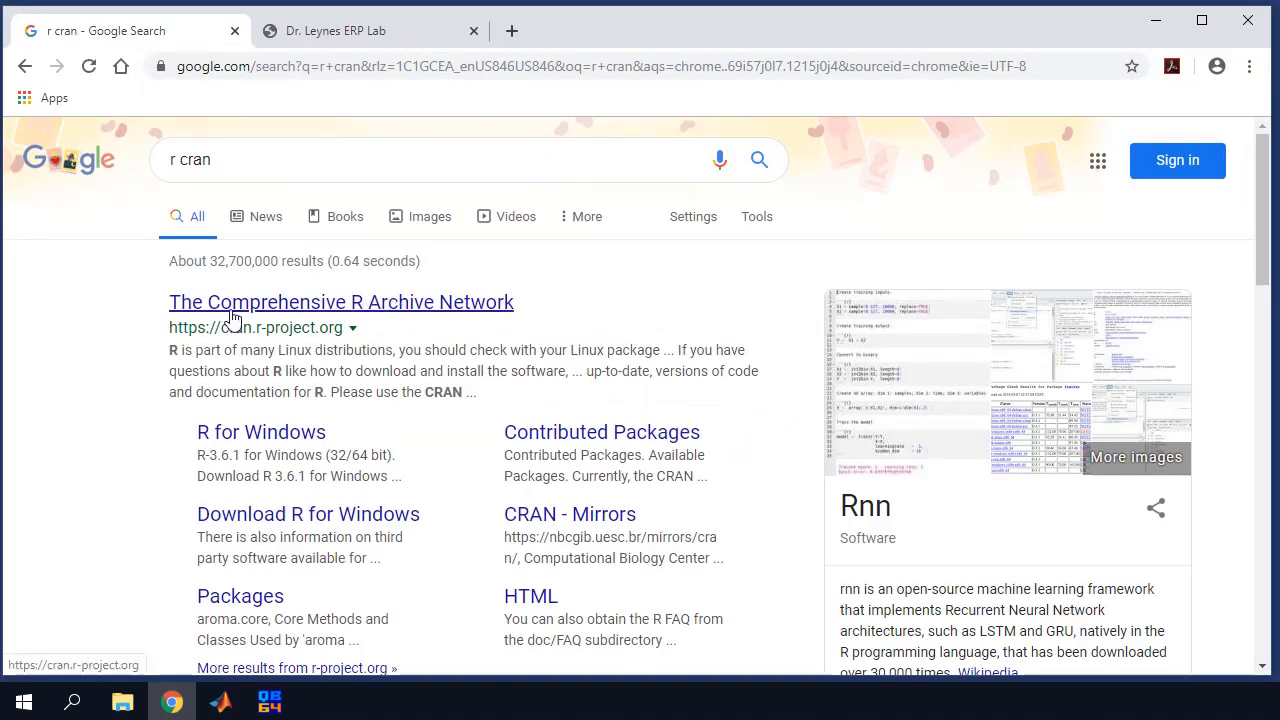
pyautogui.click(232, 318)
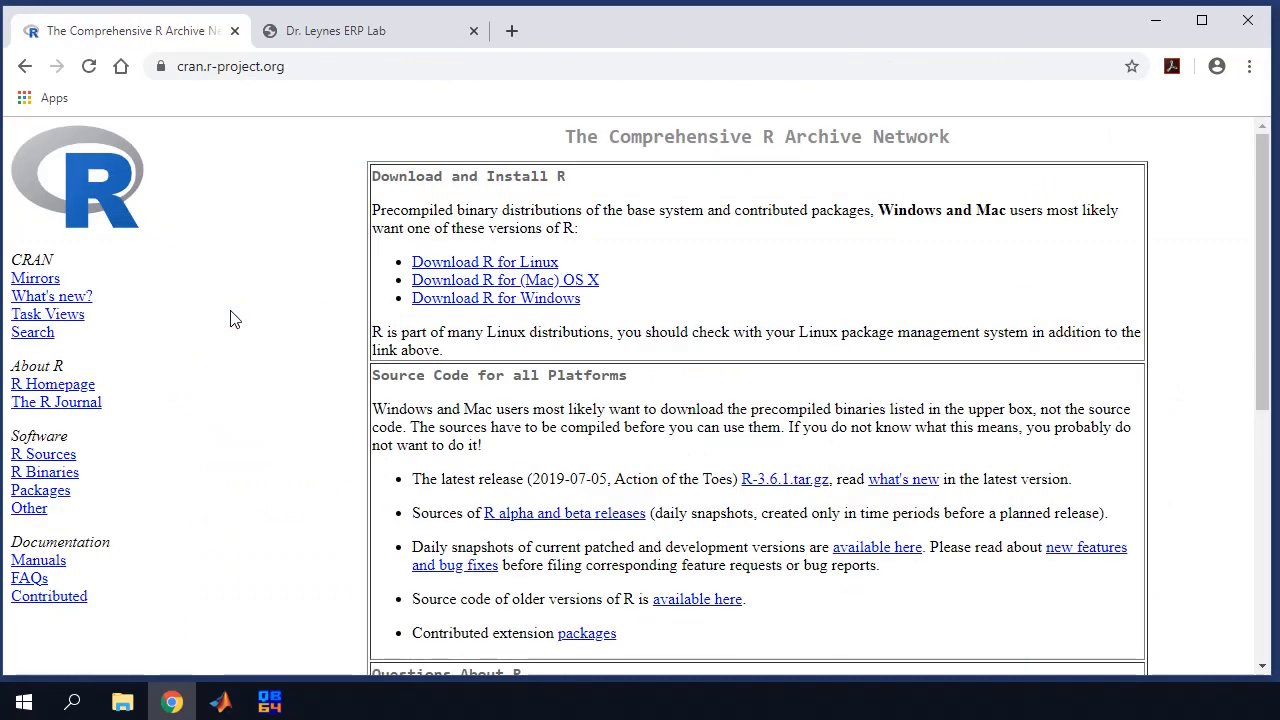
# Download R-3.6.1-win.exe for Windows into the programs folder and run the installer
pyautogui.click(478, 300)
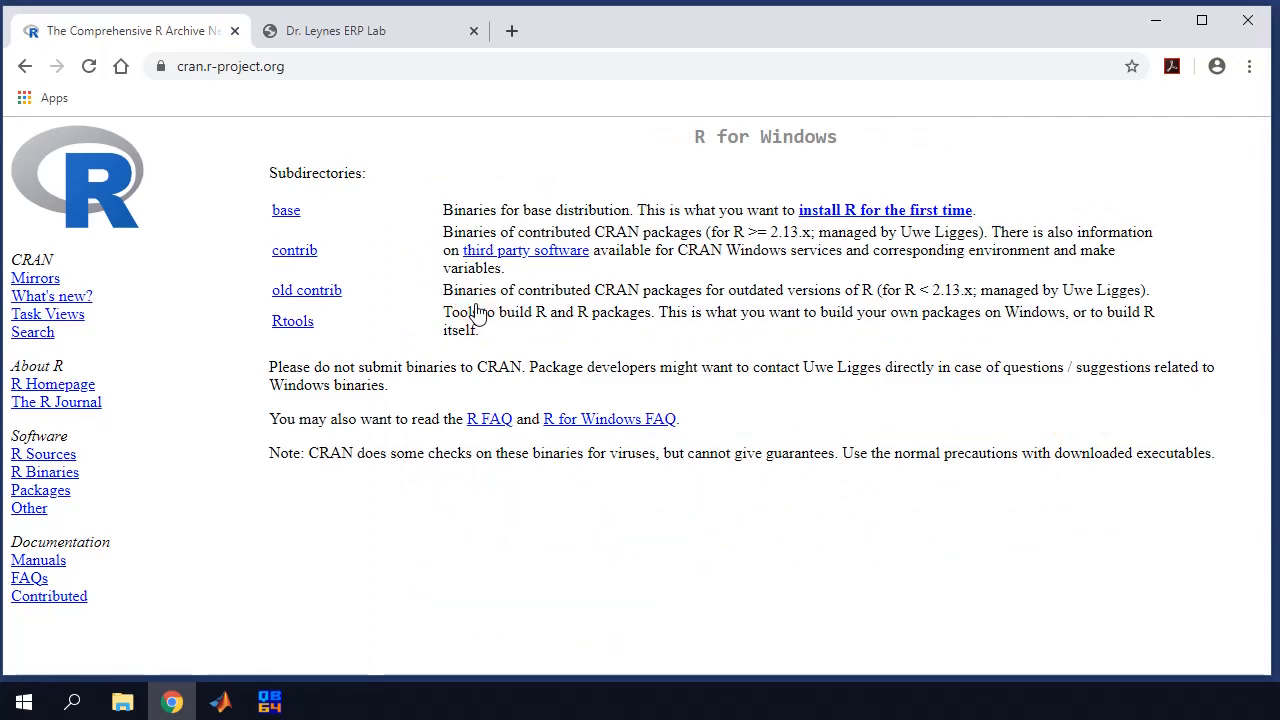
pyautogui.click(862, 212)
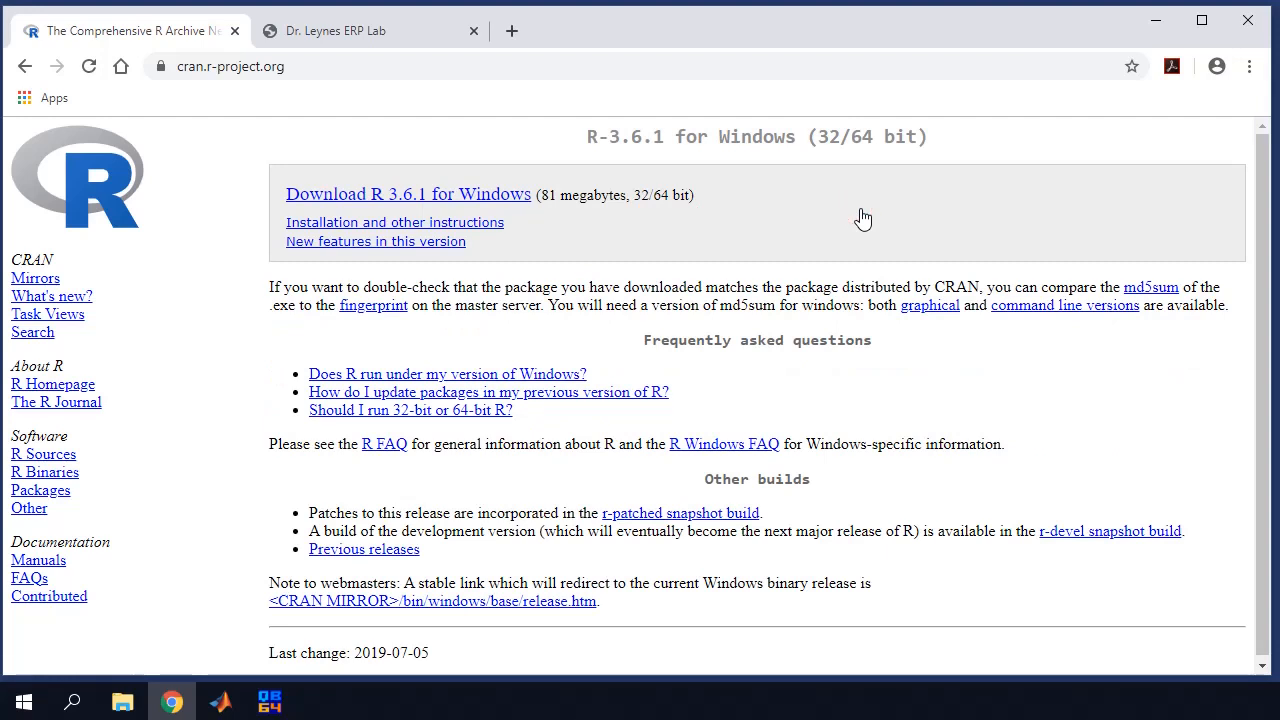
pyautogui.click(456, 196)
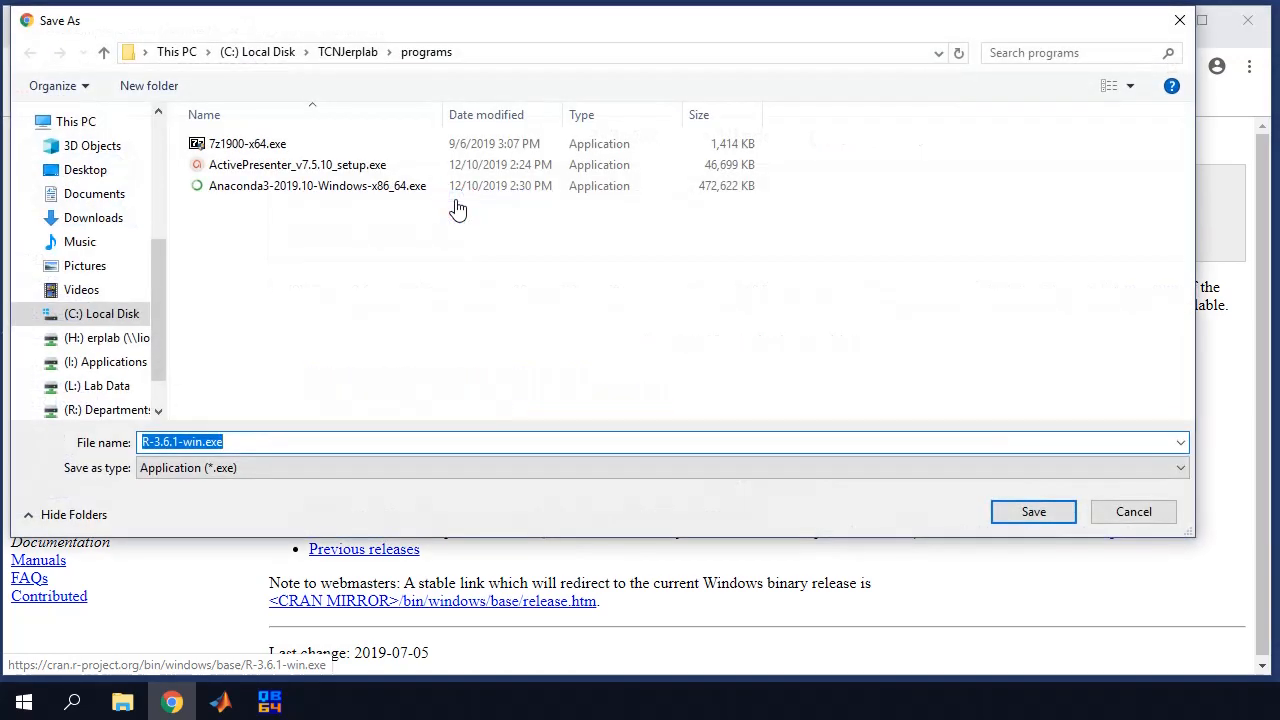
pyautogui.click(1036, 513)
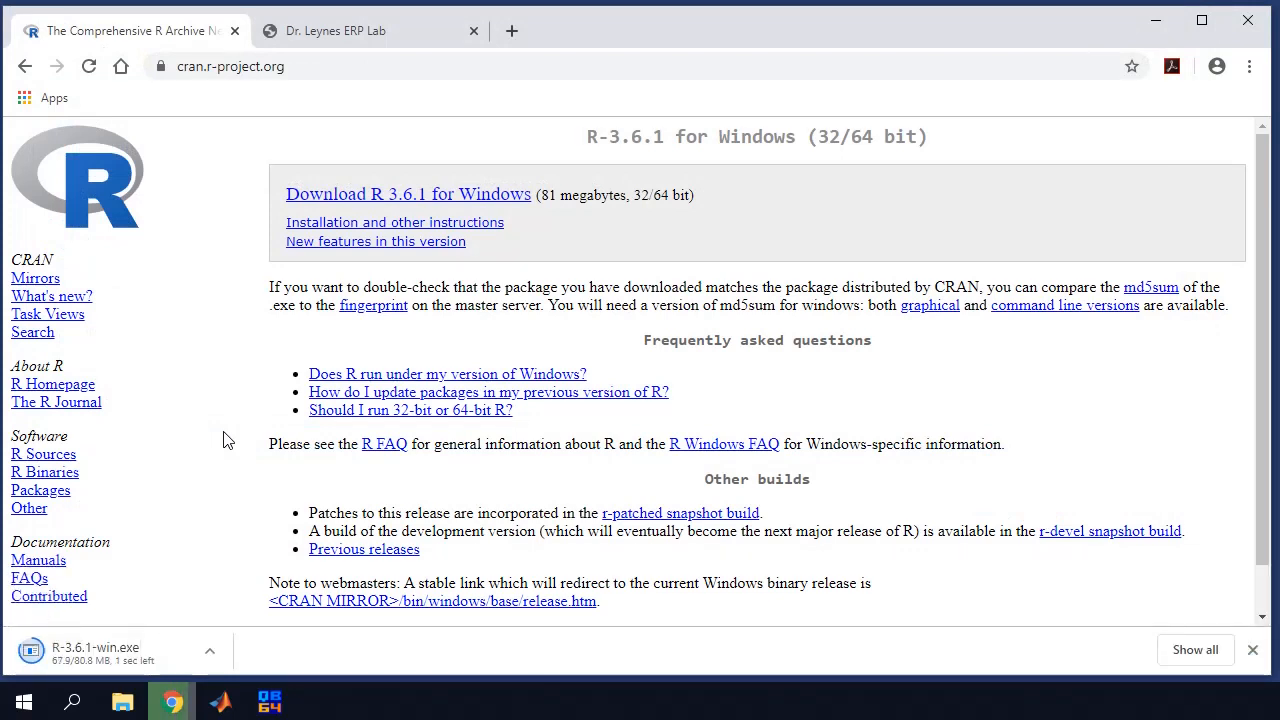
pyautogui.click(110, 658)
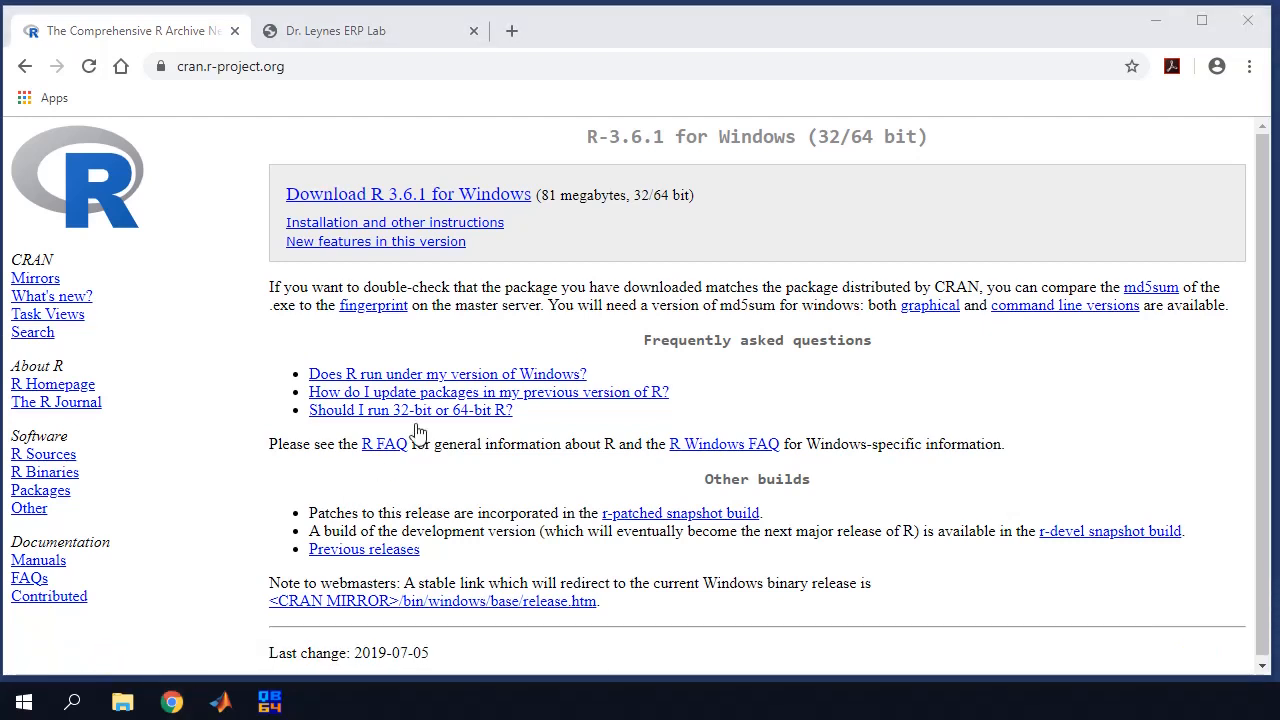
# Run R setup in English, accepting the license, C:\Program Files\R\R-3.6.1 and all default options
pyautogui.moveTo(1262, 104); pyautogui.dragTo(980, 77)
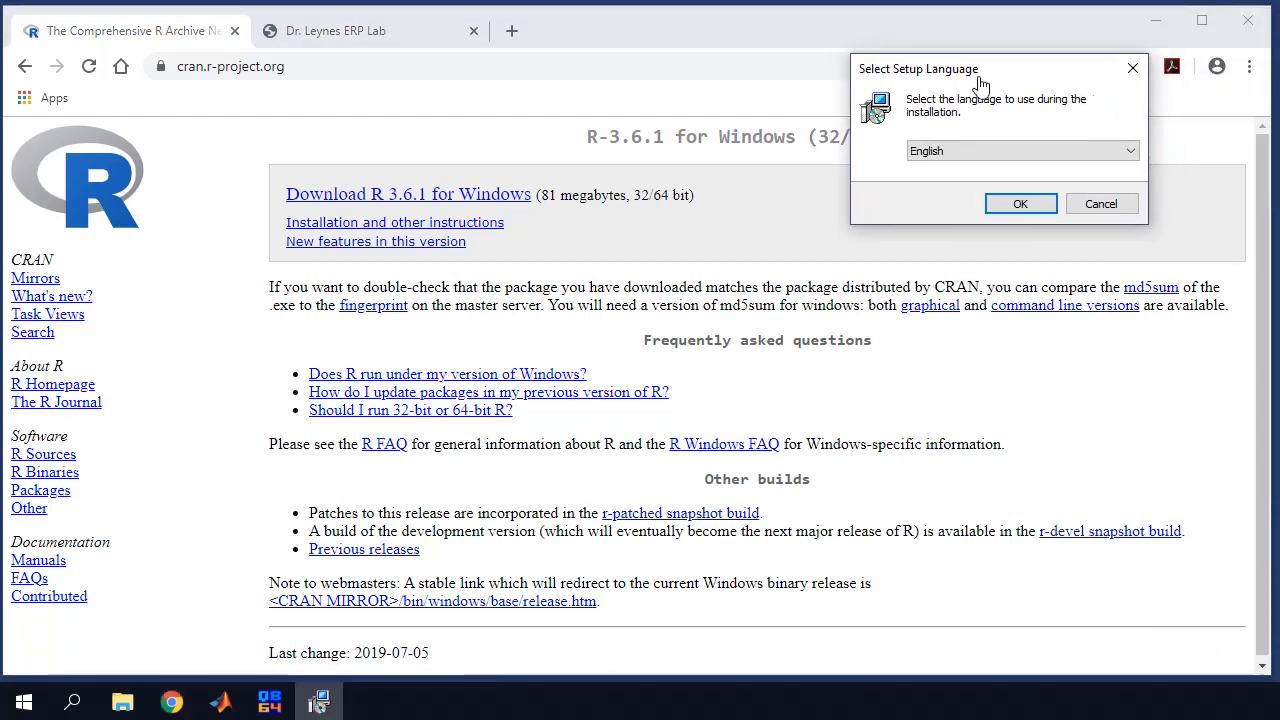
pyautogui.click(1006, 203)
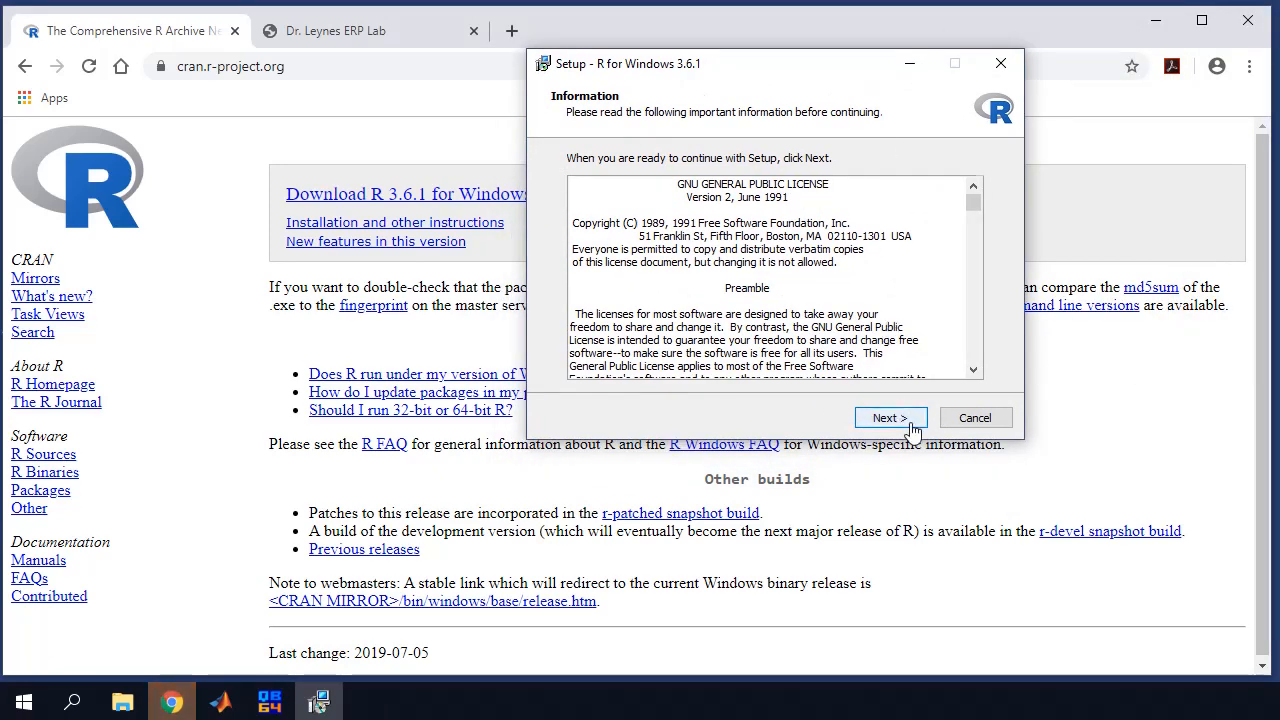
pyautogui.click(890, 418)
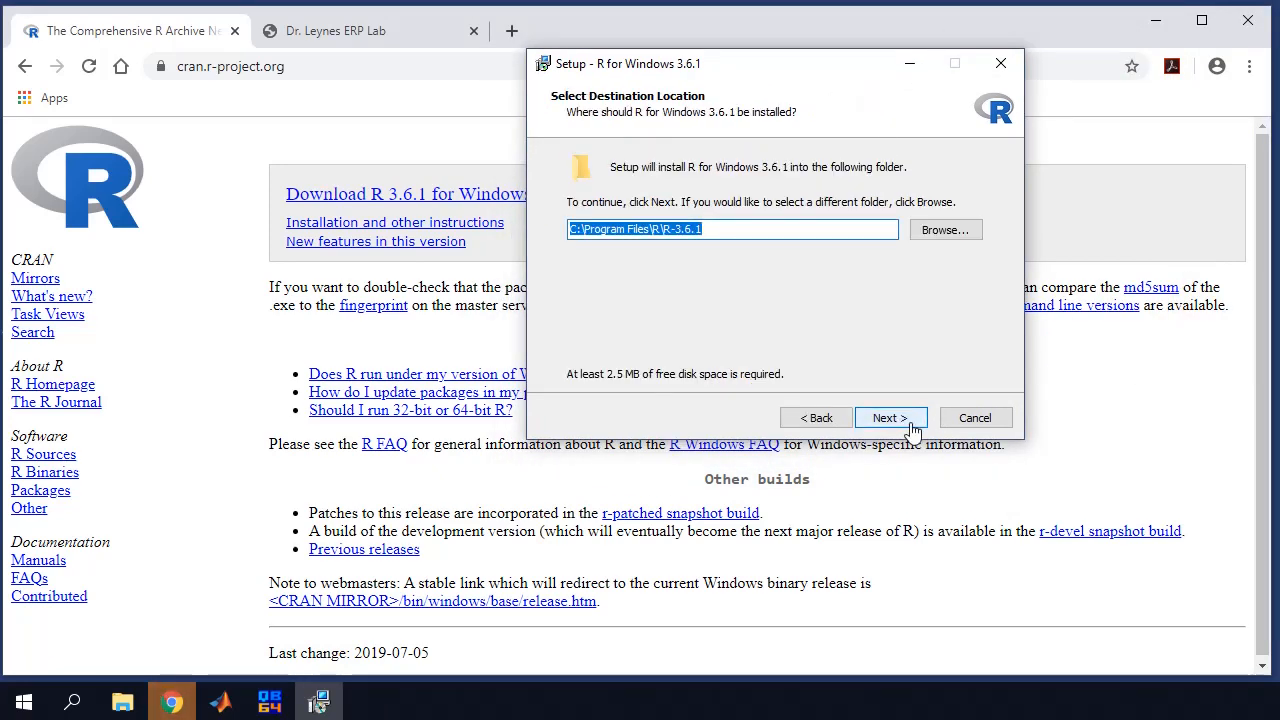
pyautogui.click(911, 425)
pyautogui.click(911, 425)
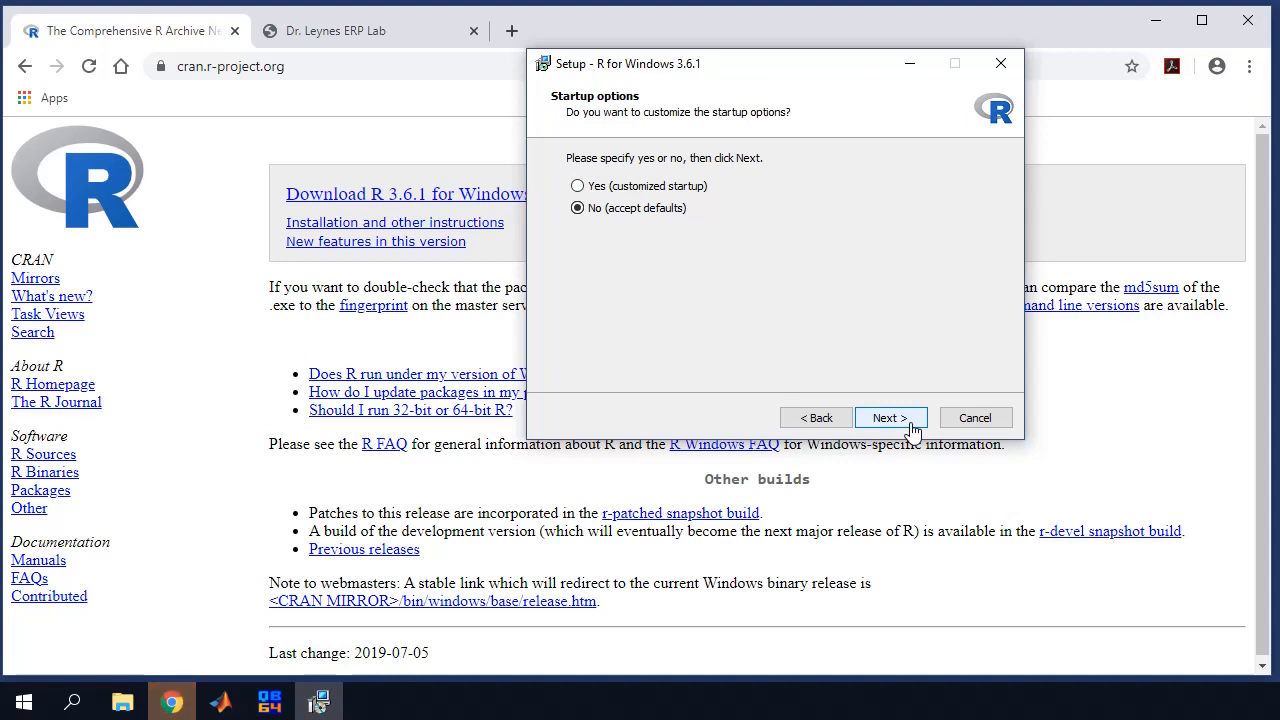
pyautogui.click(911, 425)
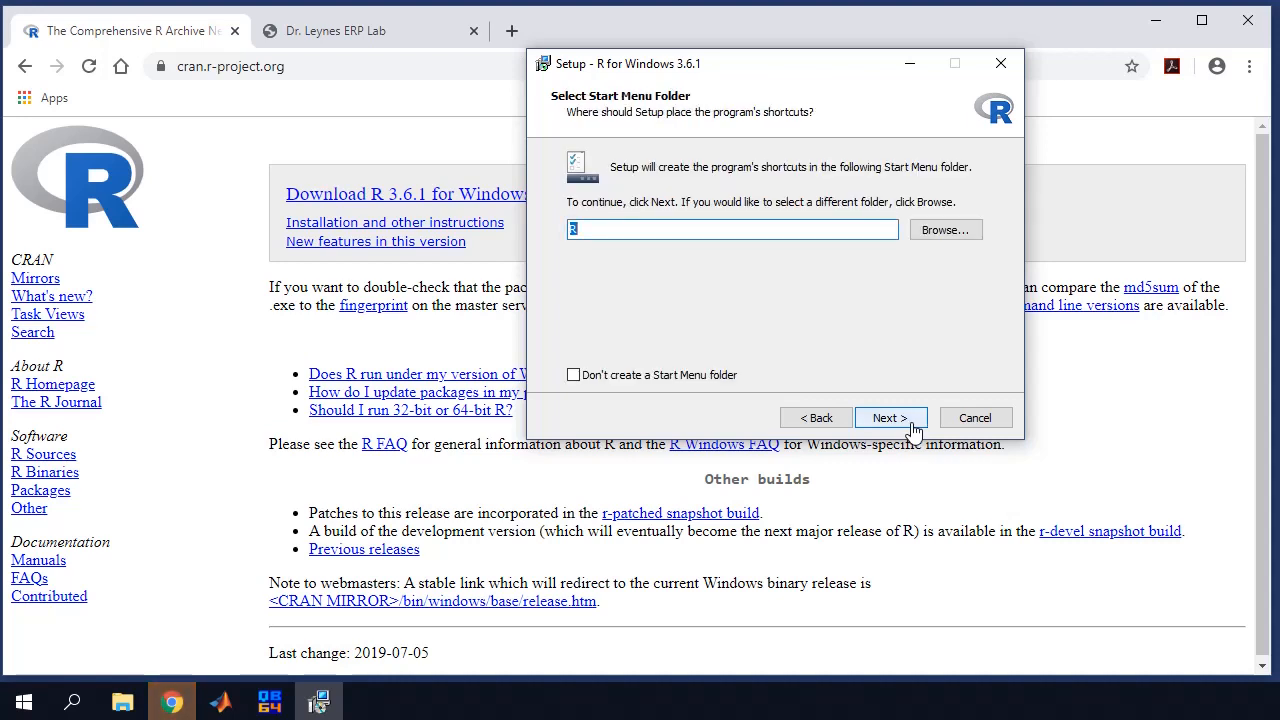
pyautogui.click(911, 425)
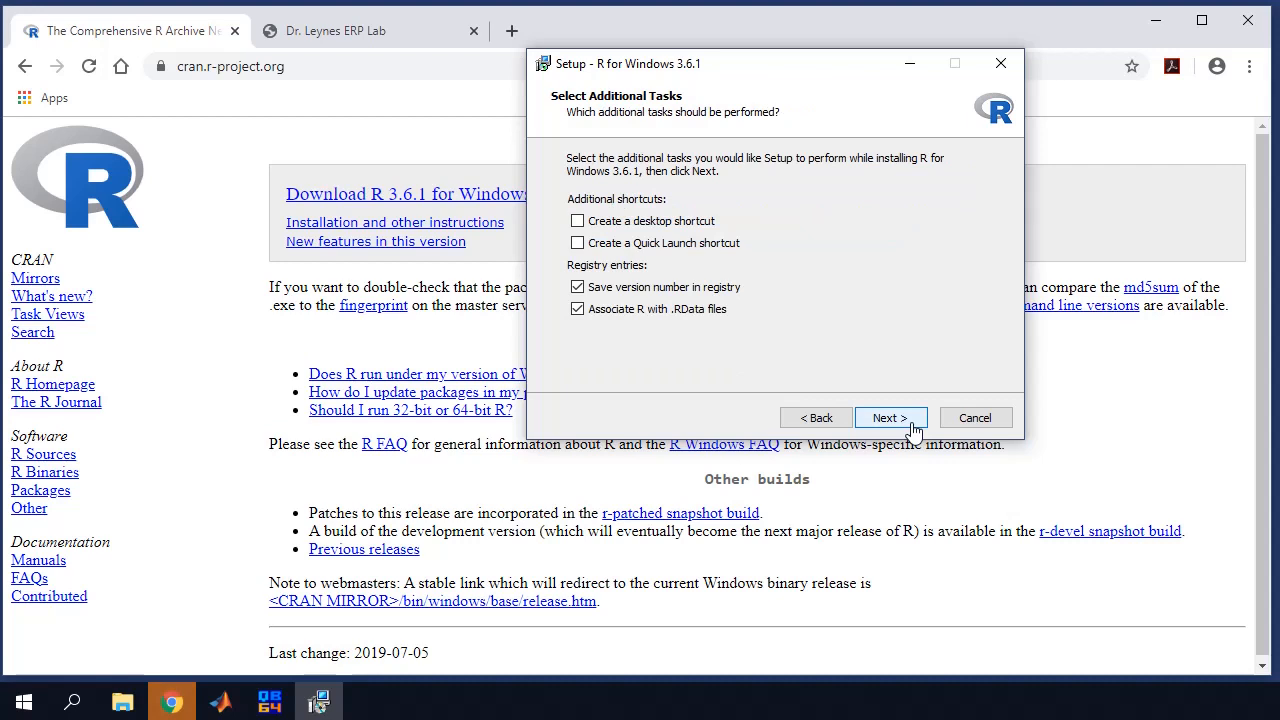
# Add an R desktop shortcut, install R 3.6.1, and minimize the browser to show the desktop
pyautogui.click(578, 222)
pyautogui.click(892, 418)
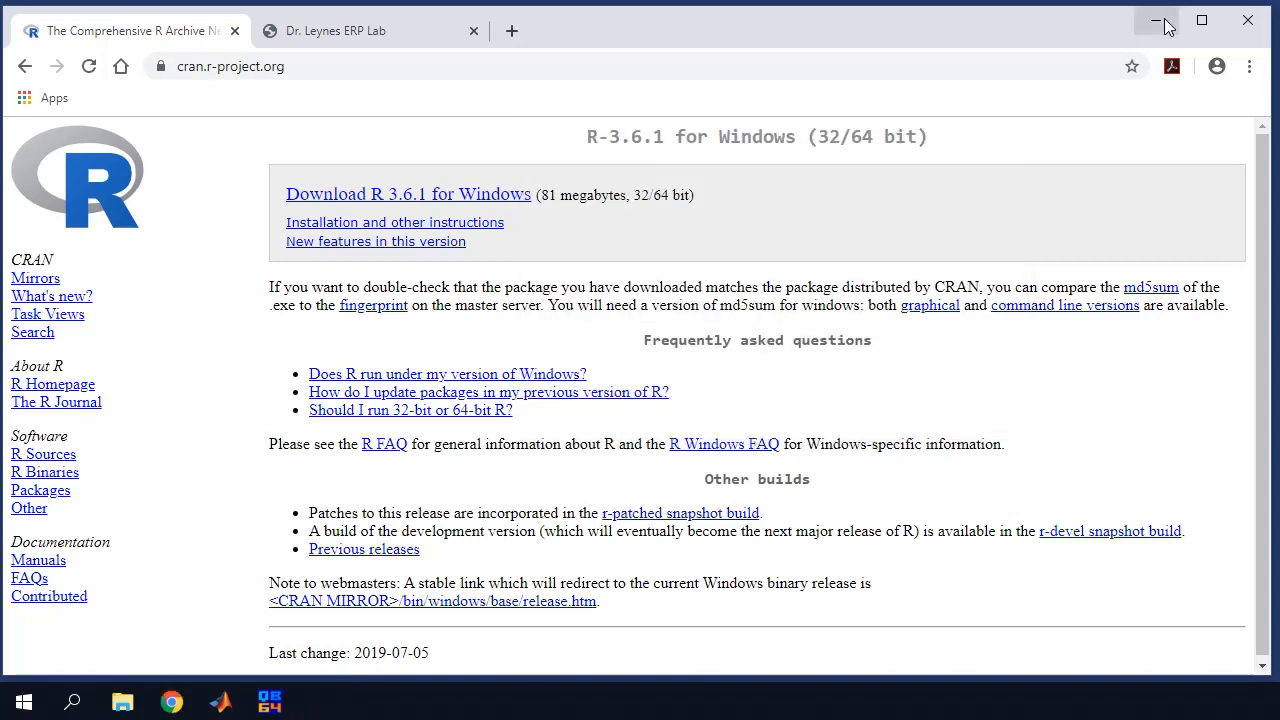
pyautogui.click(1160, 22)
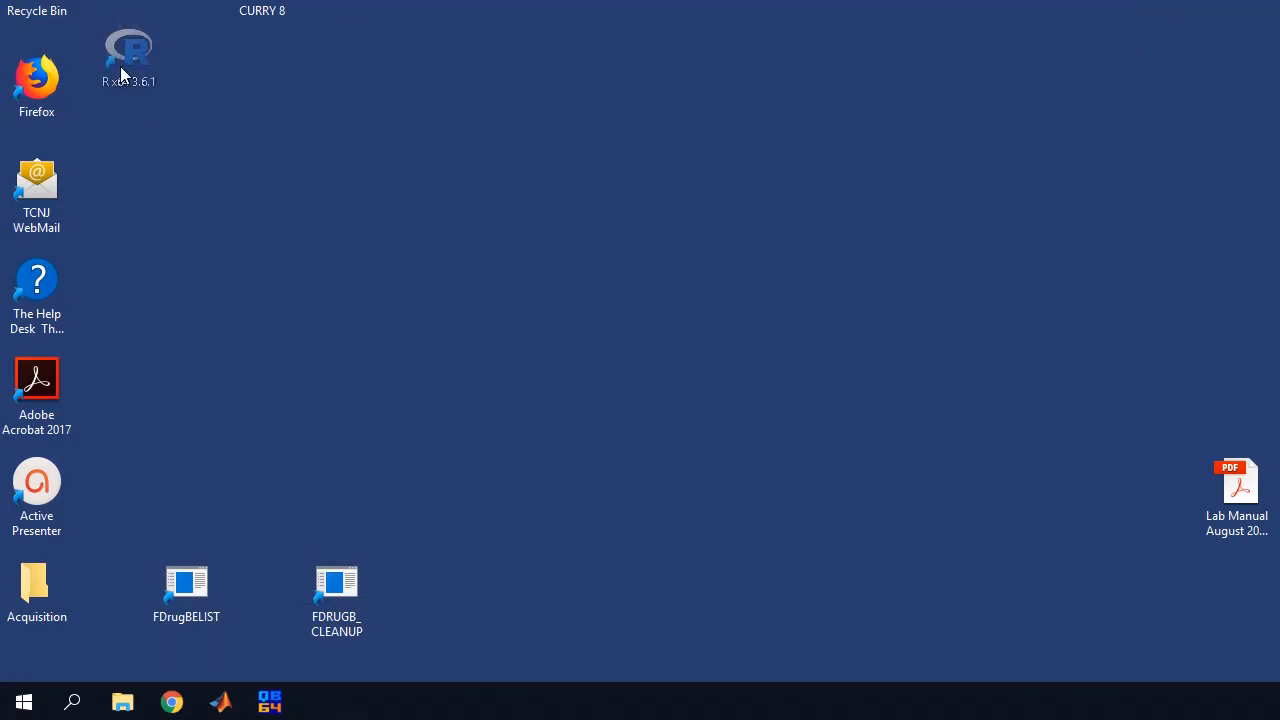
# Launch R x64 3.6.1 from its desktop shortcut and narrow the RGui window
pyautogui.moveTo(120, 72); pyautogui.dragTo(120, 74)
pyautogui.click(113, 92)
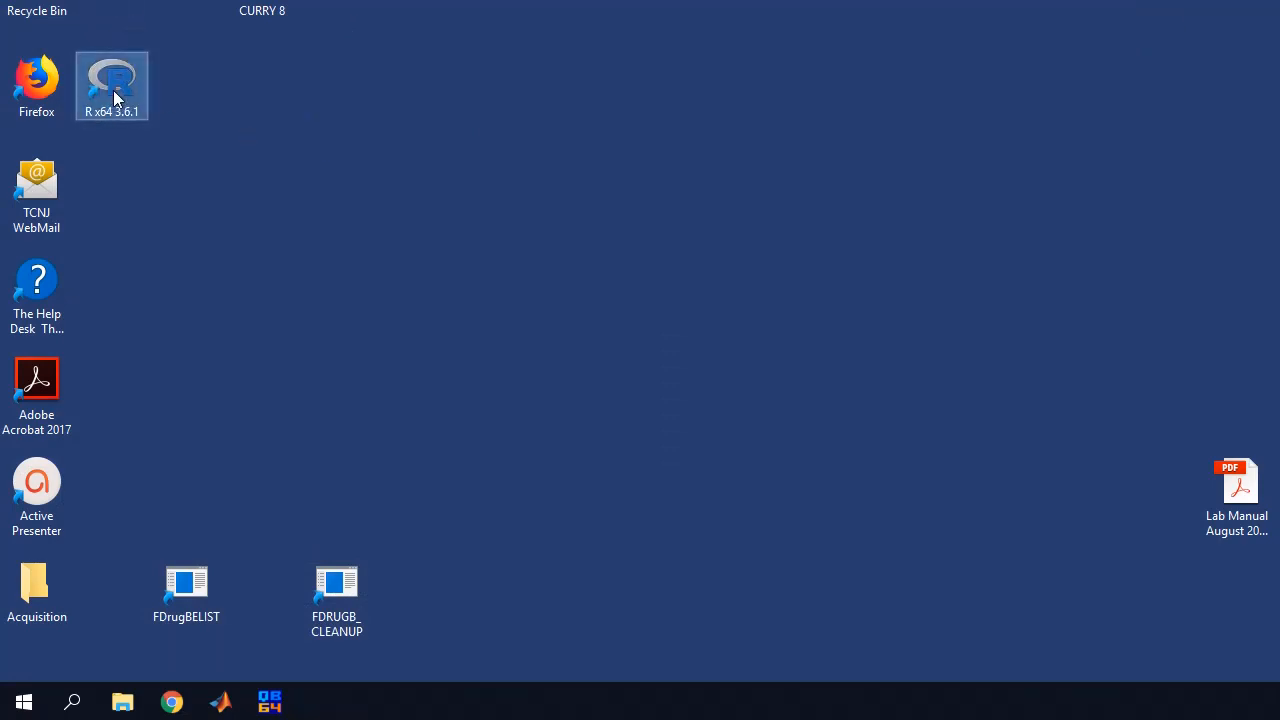
pyautogui.doubleClick(113, 90)
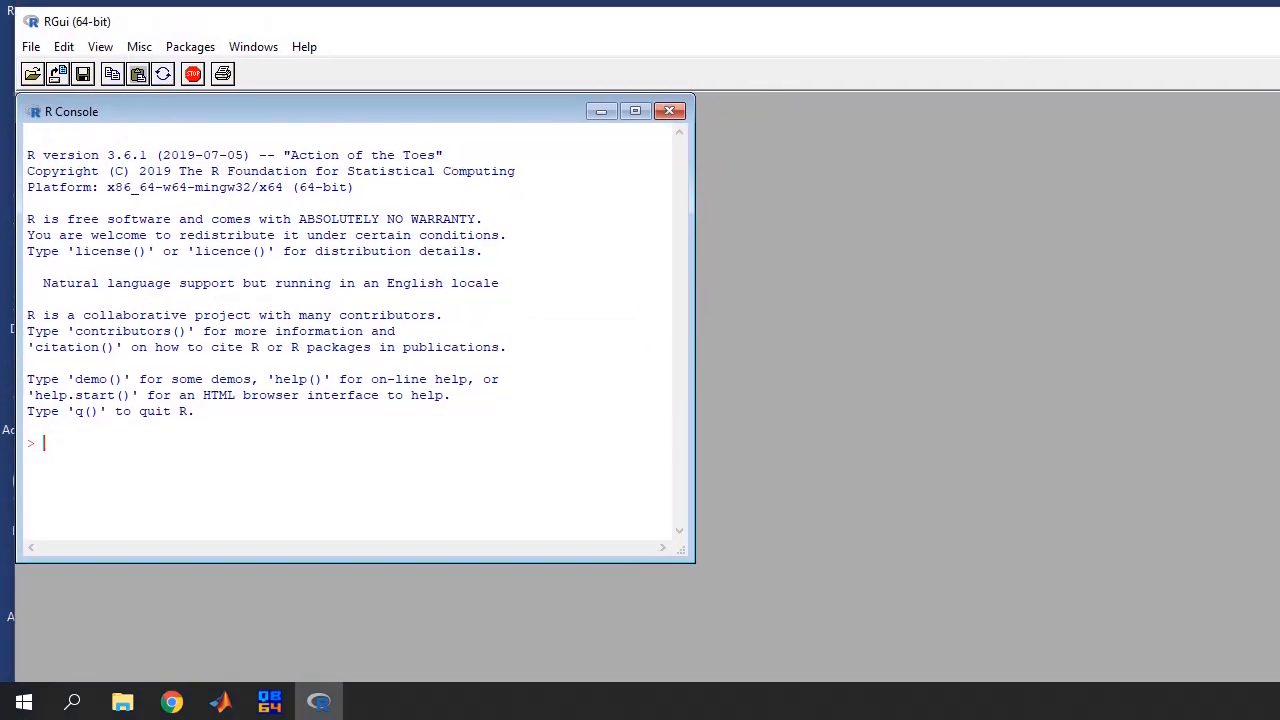
pyautogui.moveTo(1266, 325)
pyautogui.mouseDown()
pyautogui.moveTo(1230, 325)
pyautogui.moveTo(1252, 330)
pyautogui.mouseUp()
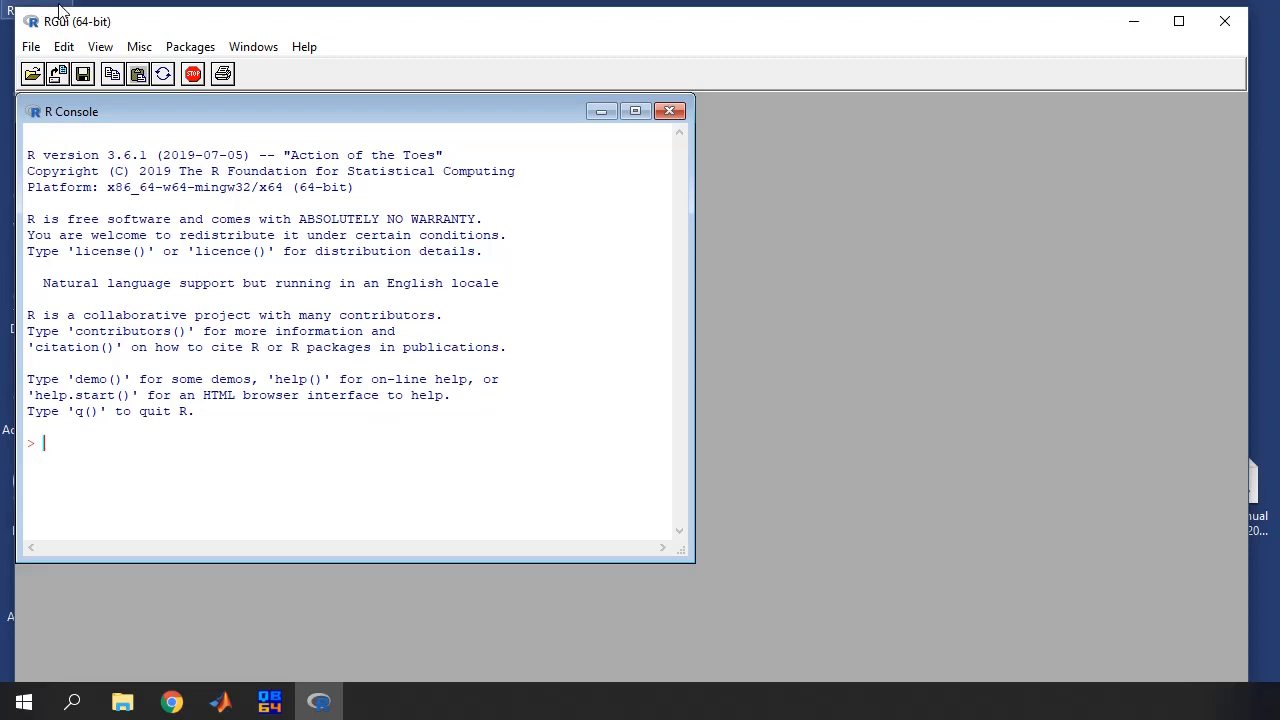
pyautogui.click(176, 53)
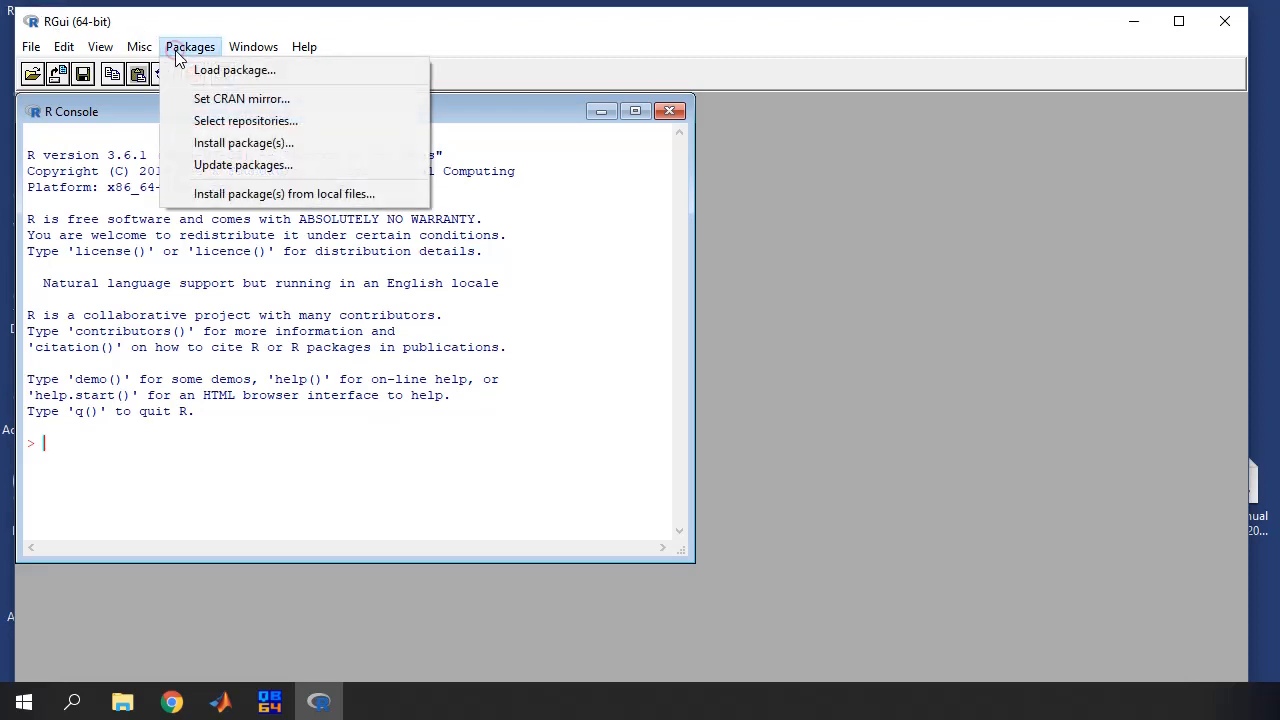
# Set the CRAN download mirror to USA (TN)
pyautogui.click(222, 100)
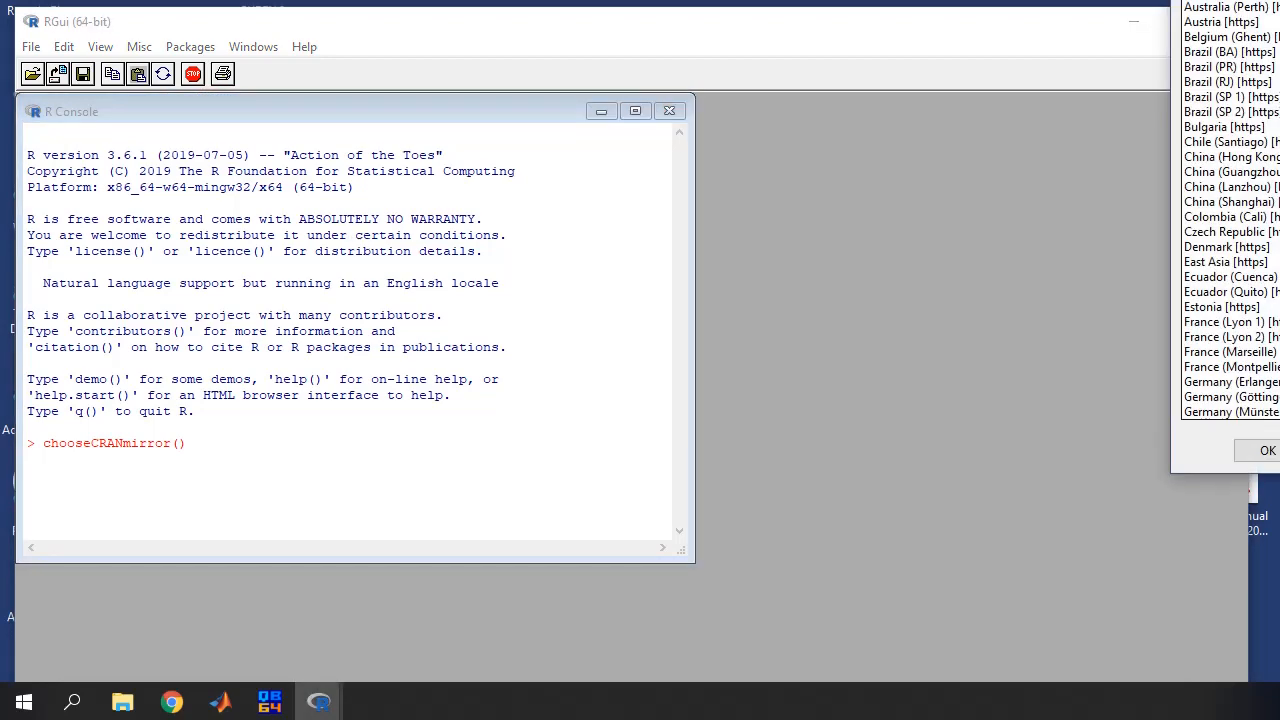
pyautogui.moveTo(1279, 0); pyautogui.dragTo(874, 51)
pyautogui.moveTo(926, 182); pyautogui.dragTo(926, 505)
pyautogui.click(762, 516)
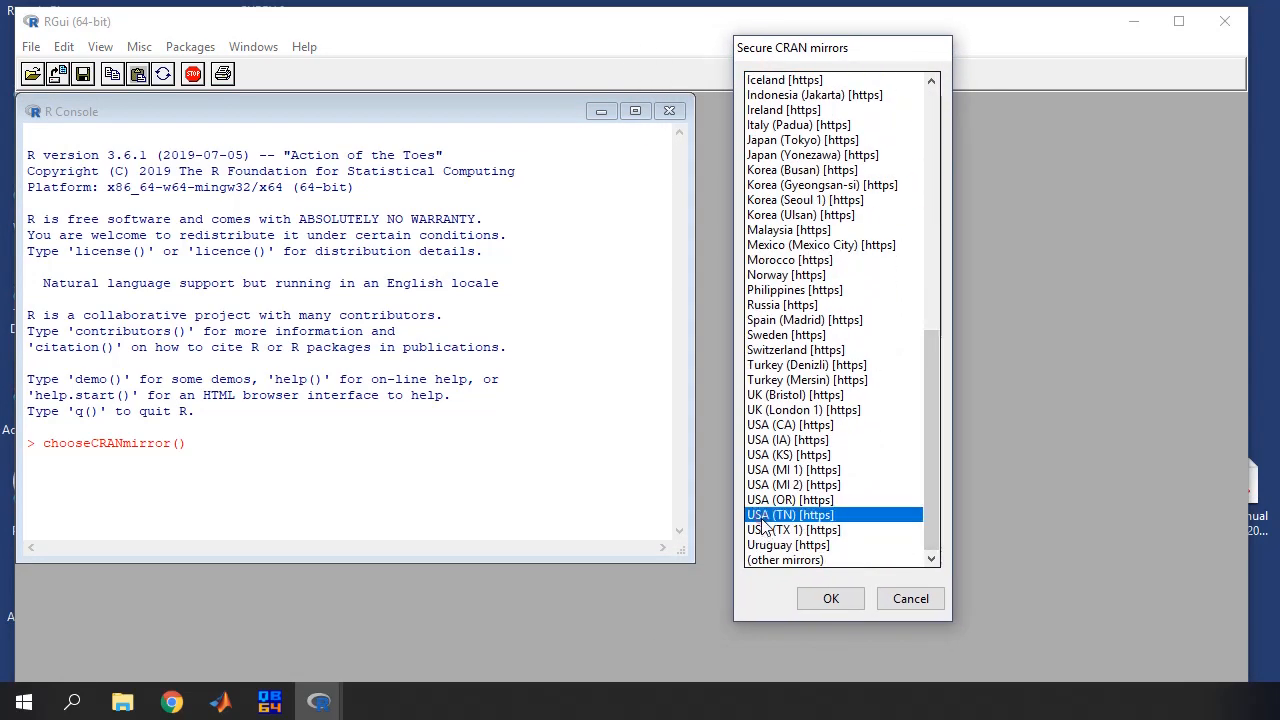
pyautogui.click(831, 599)
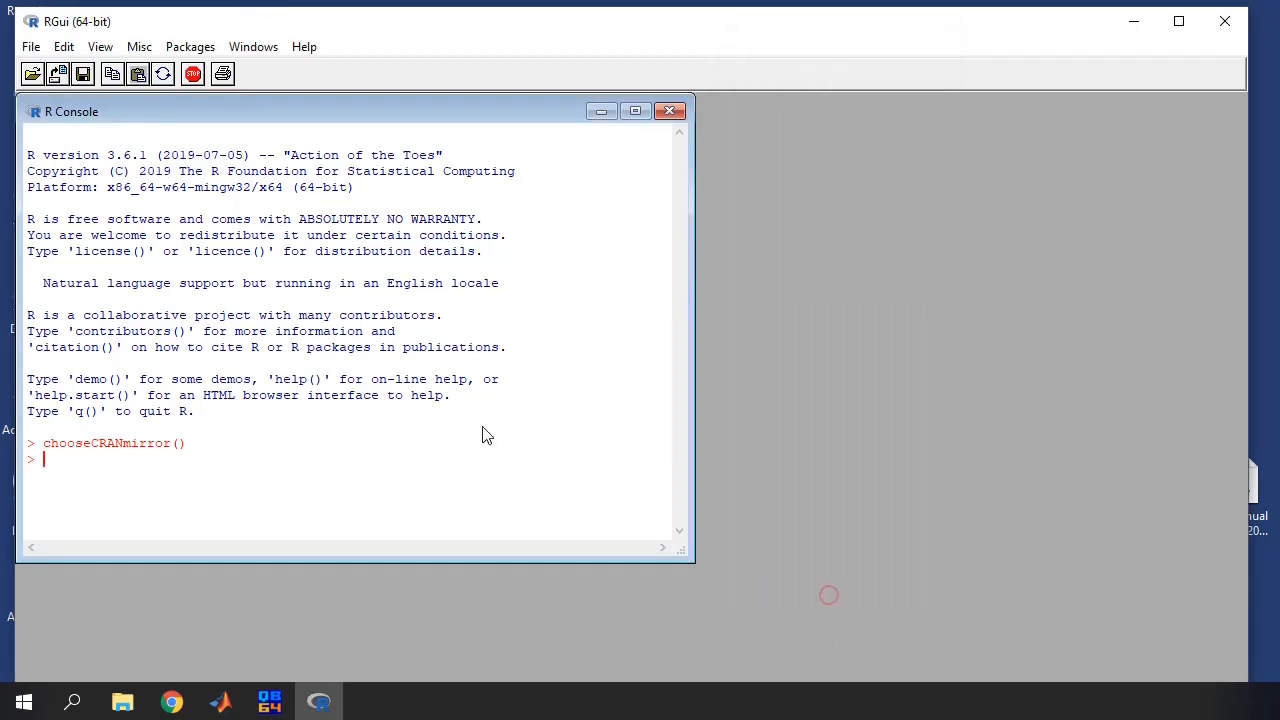
# Install the afex package, agreeing to create and use a personal library
pyautogui.click(192, 48)
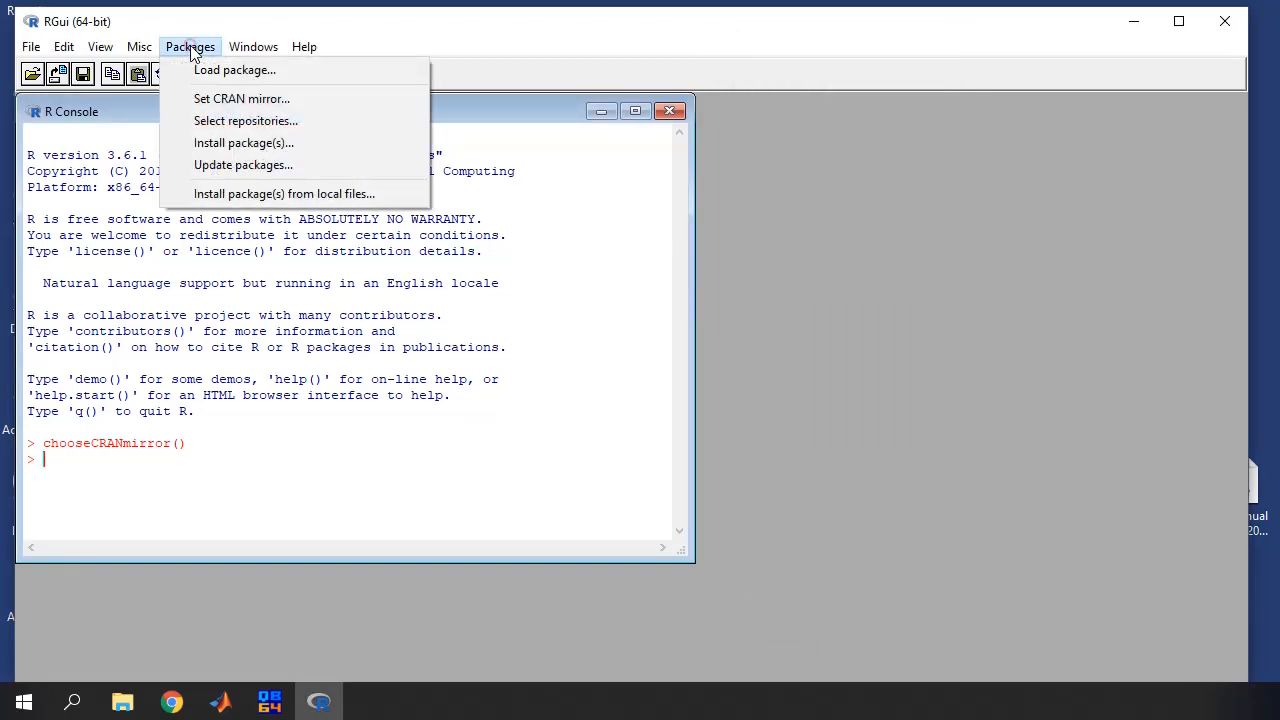
pyautogui.click(225, 143)
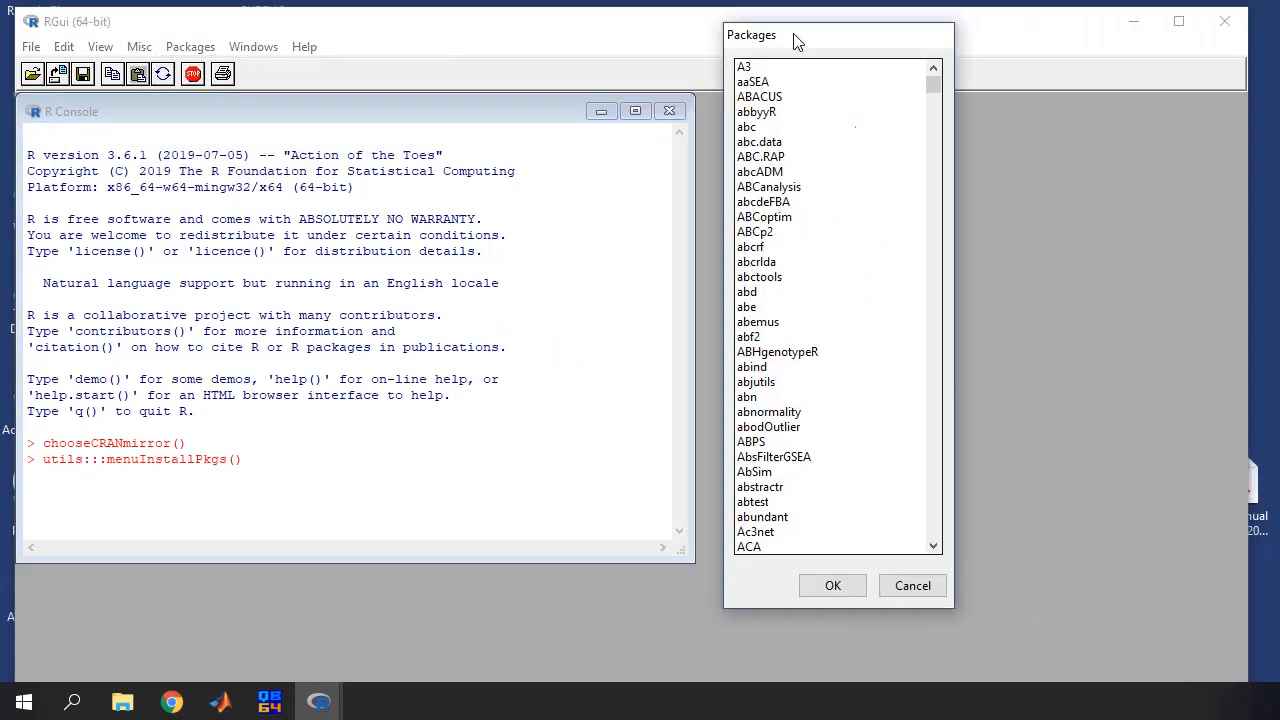
pyautogui.scroll(-5, 745, 338)
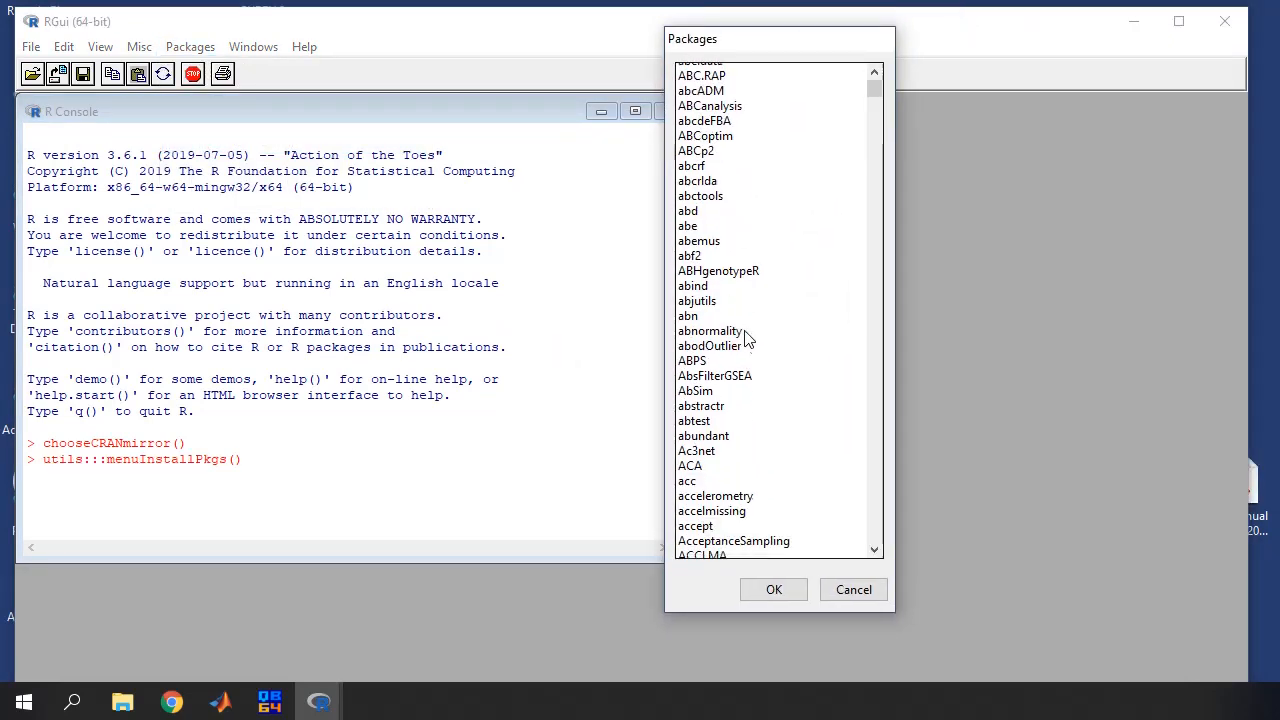
pyautogui.scroll(-7, 745, 338)
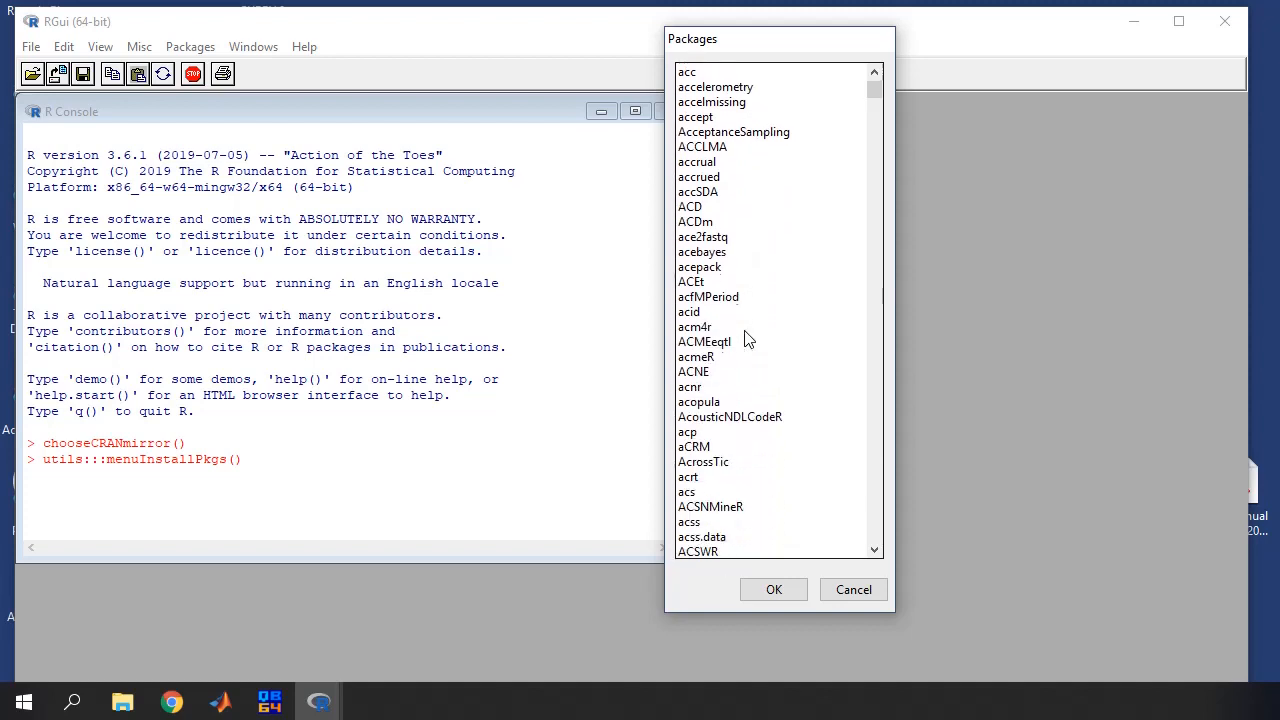
pyautogui.scroll(-12, 745, 338)
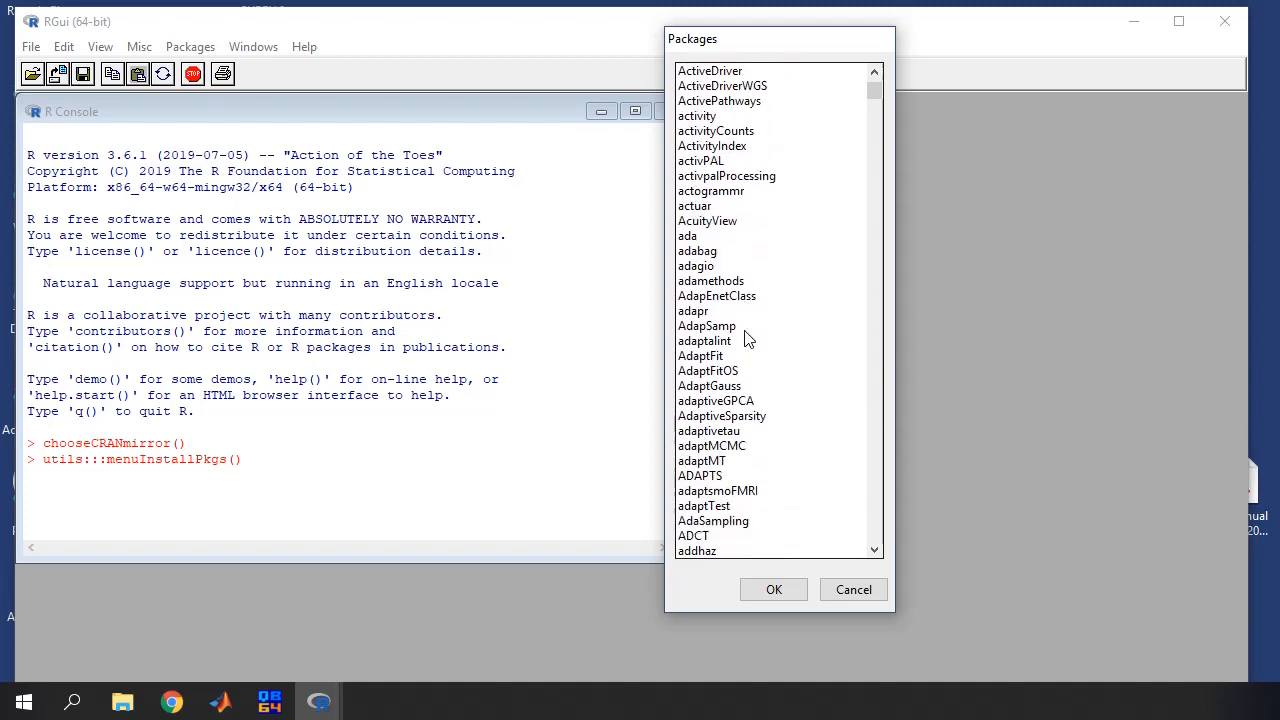
pyautogui.scroll(-15, 745, 338)
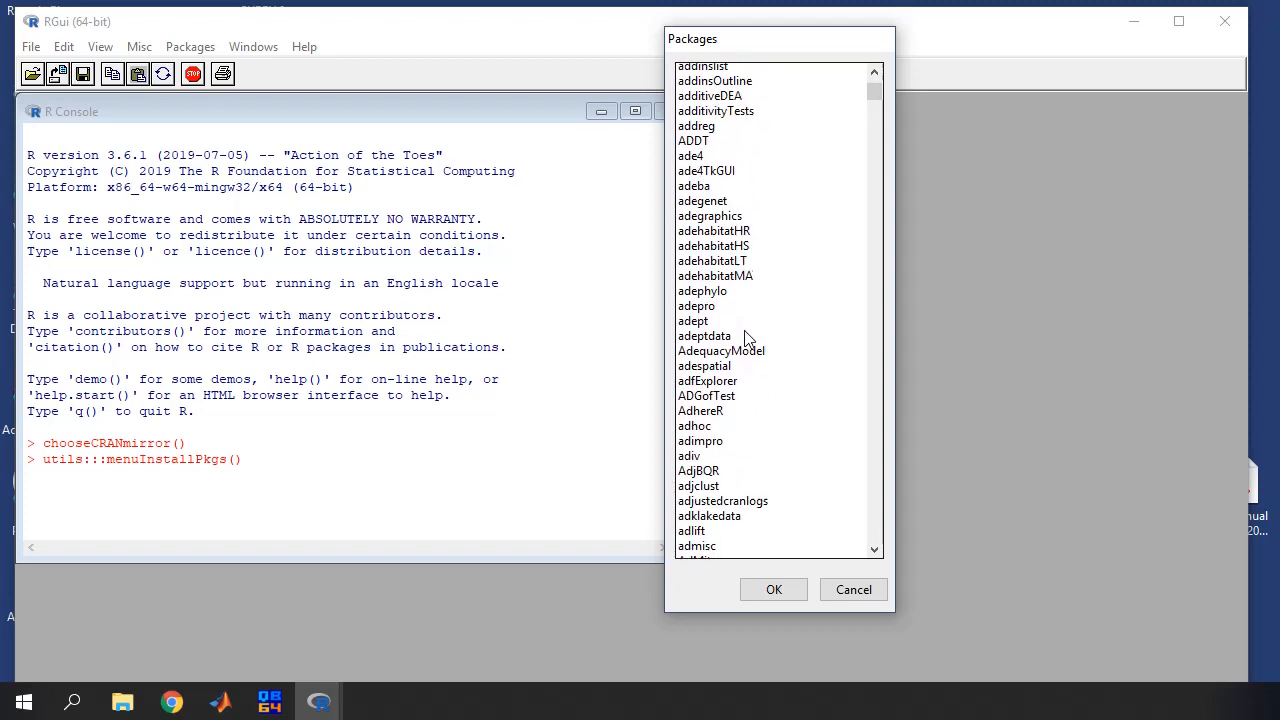
pyautogui.scroll(-7, 745, 338)
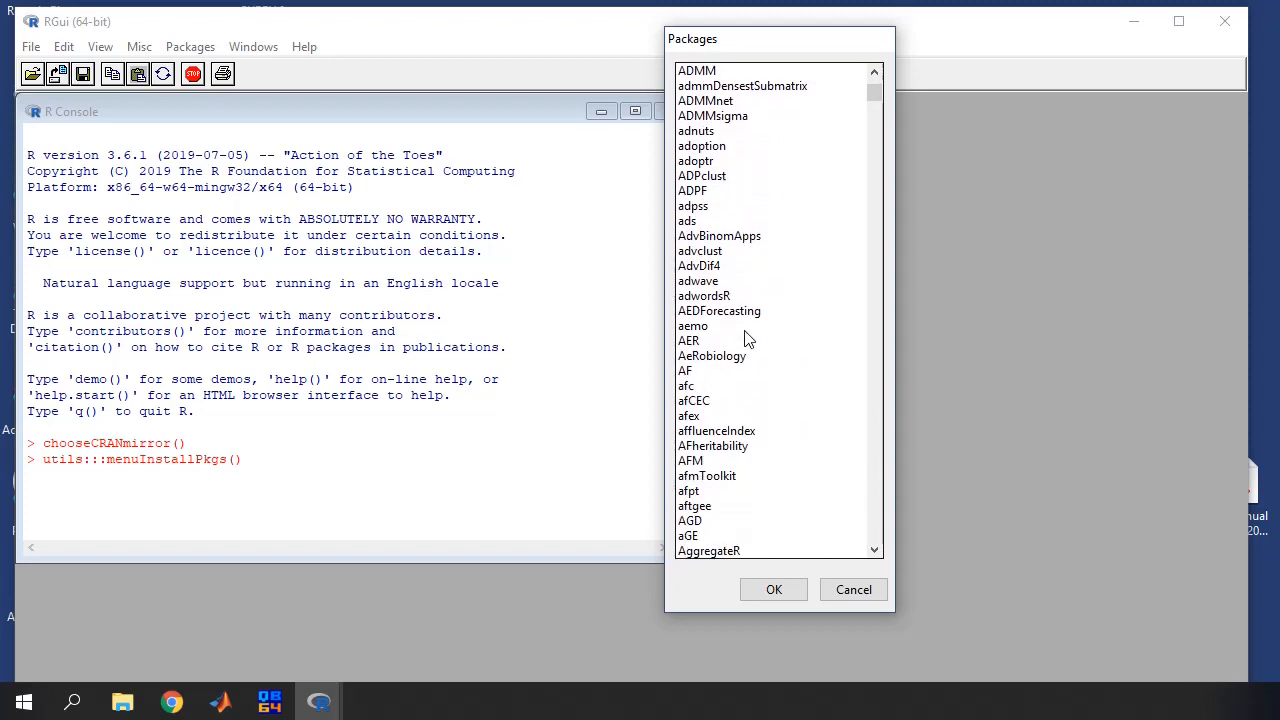
pyautogui.click(690, 416)
pyautogui.click(757, 592)
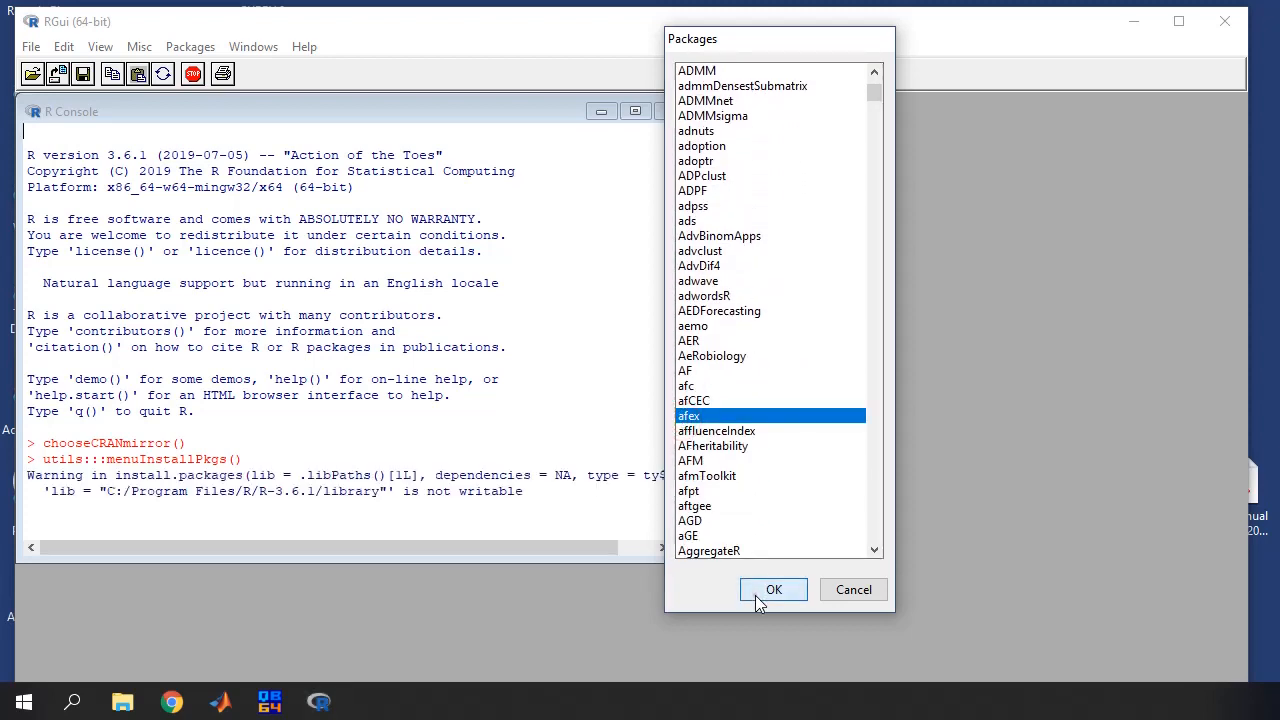
pyautogui.moveTo(1270, 132); pyautogui.dragTo(1057, 129)
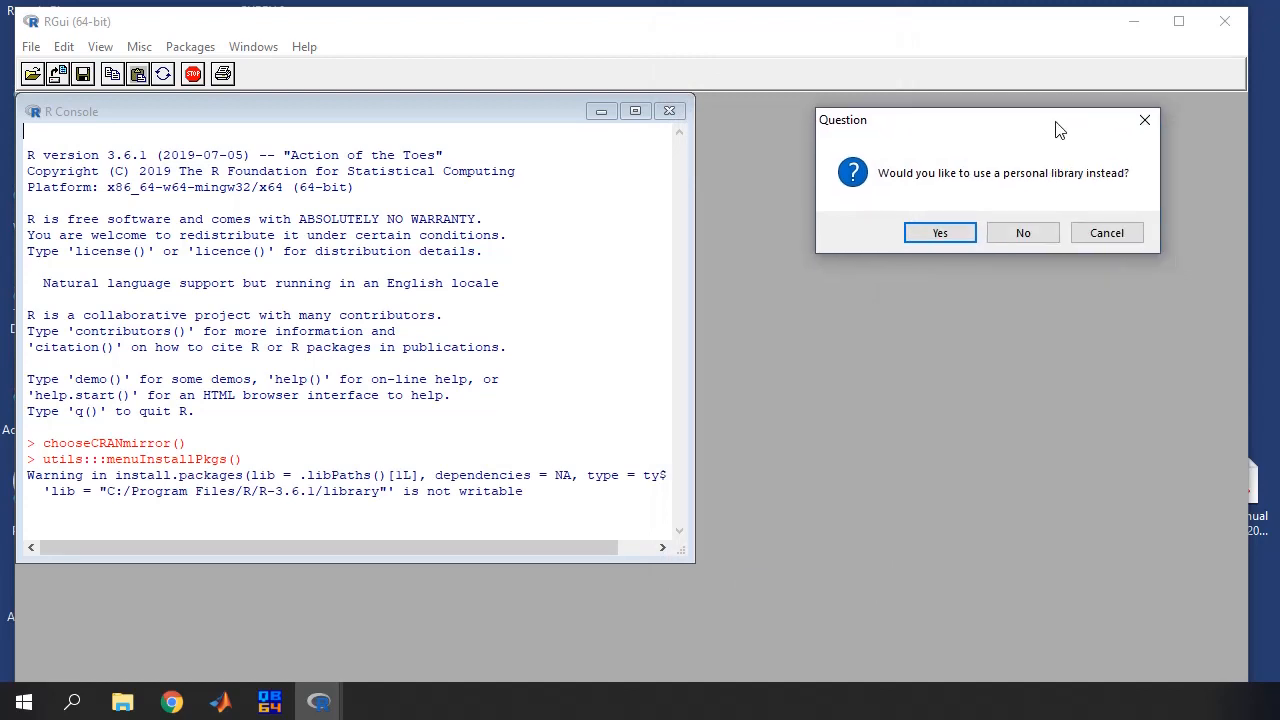
pyautogui.click(940, 233)
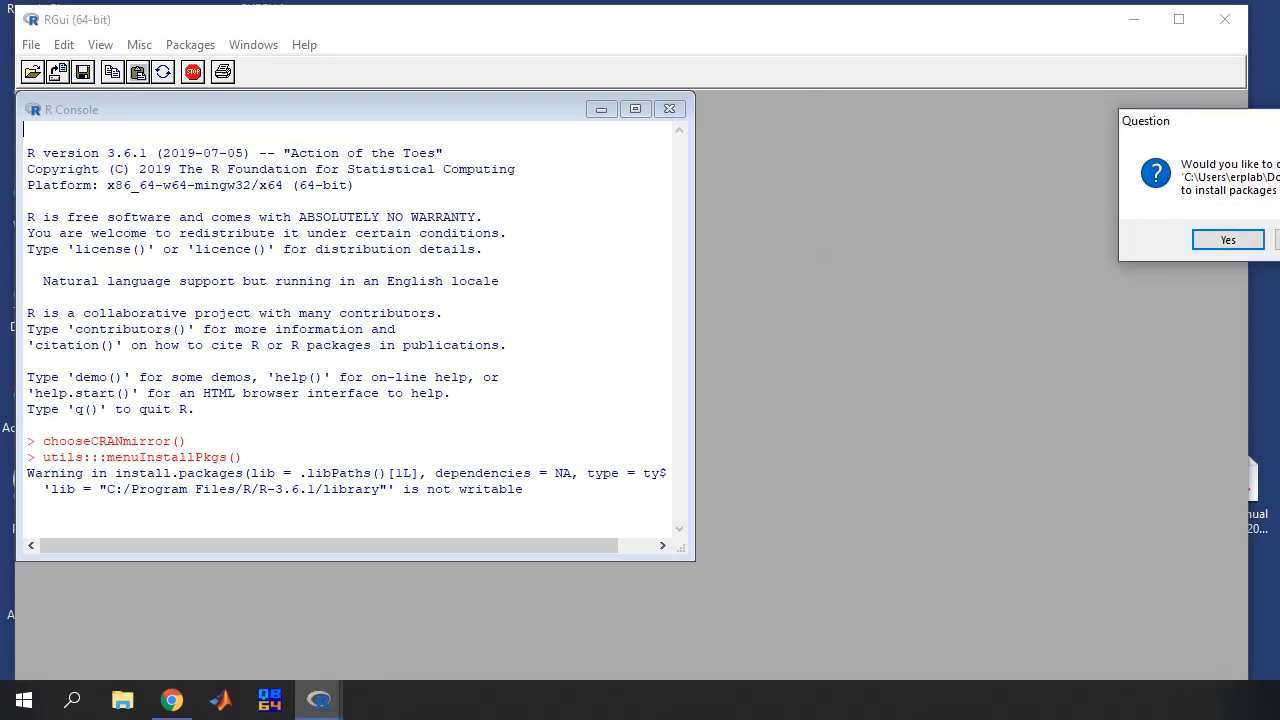
pyautogui.click(1228, 241)
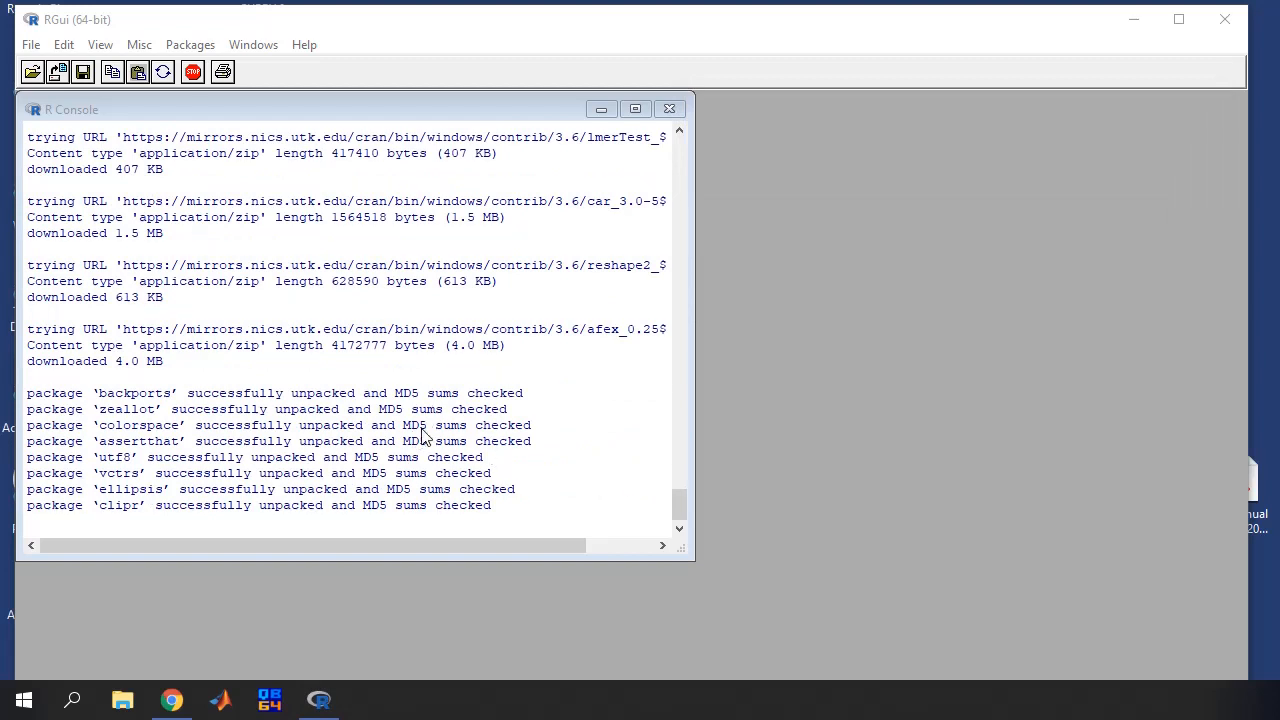
# Focus the R Console once afex and its dependencies are downloaded, unpacked and MD5-checked
pyautogui.click(1219, 22)
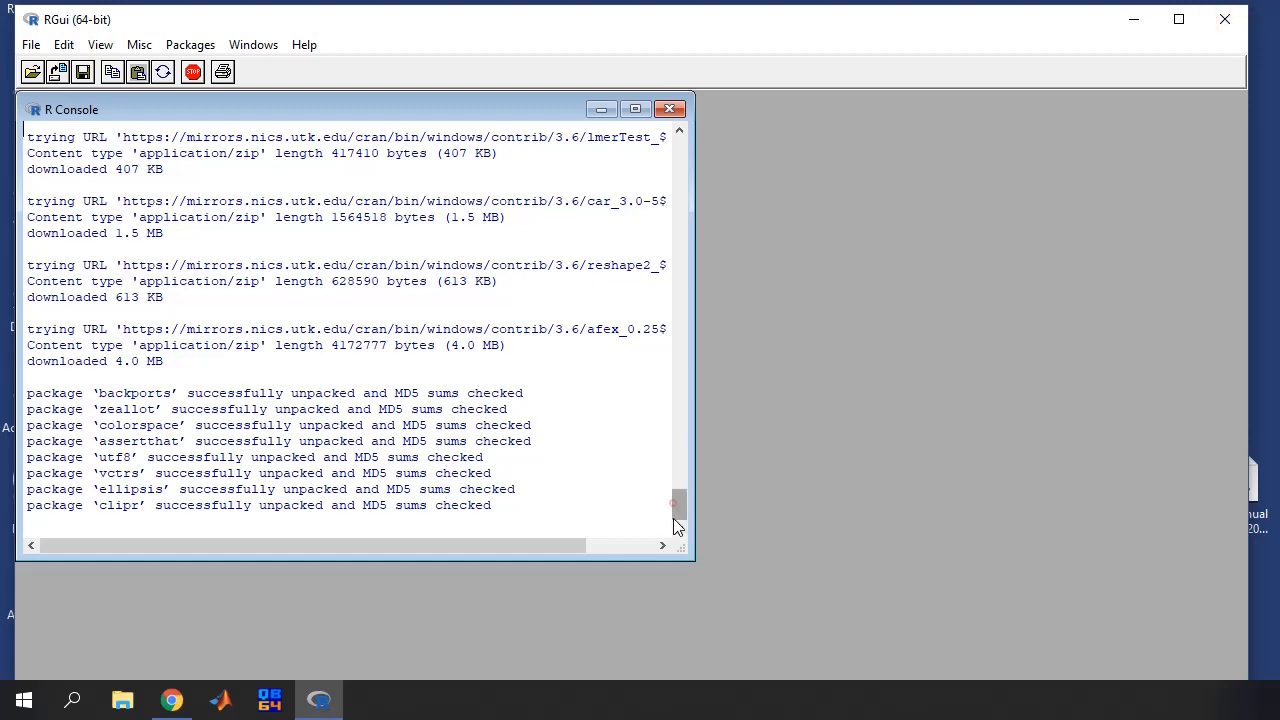
# Quit R with q() without saving the workspace image
pyautogui.write('q()')
pyautogui.press('Return')
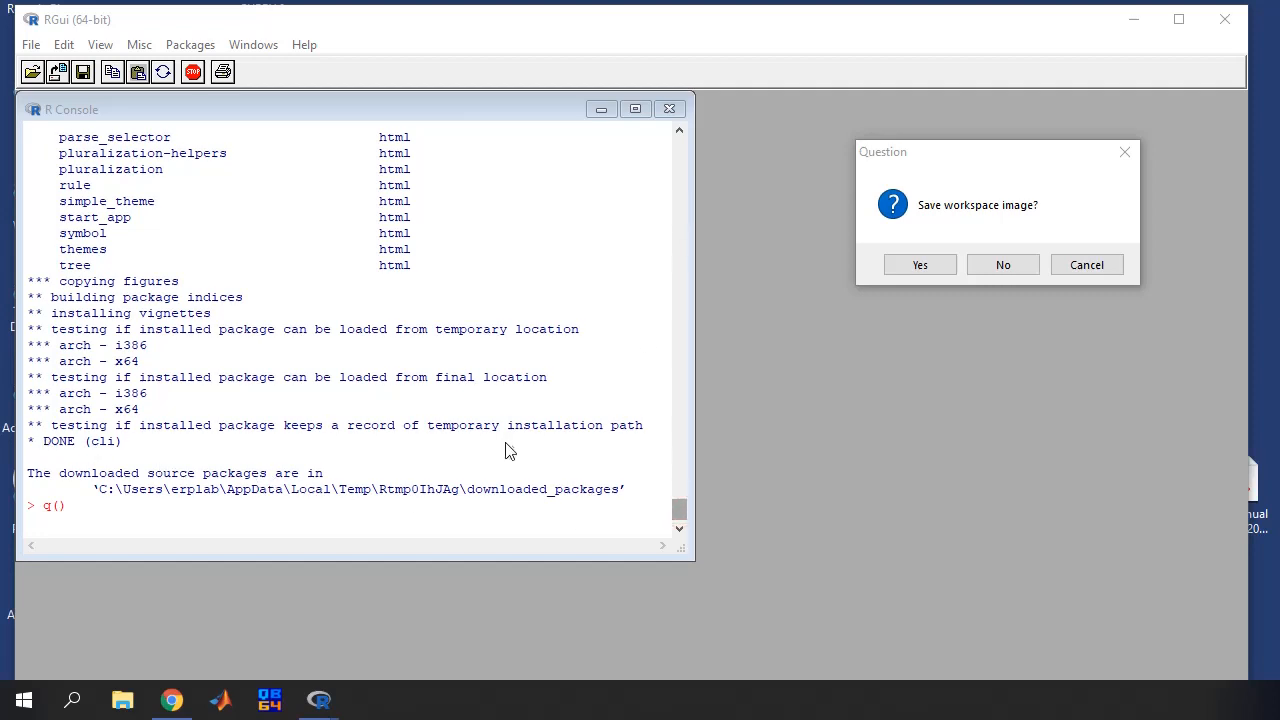
pyautogui.click(998, 270)
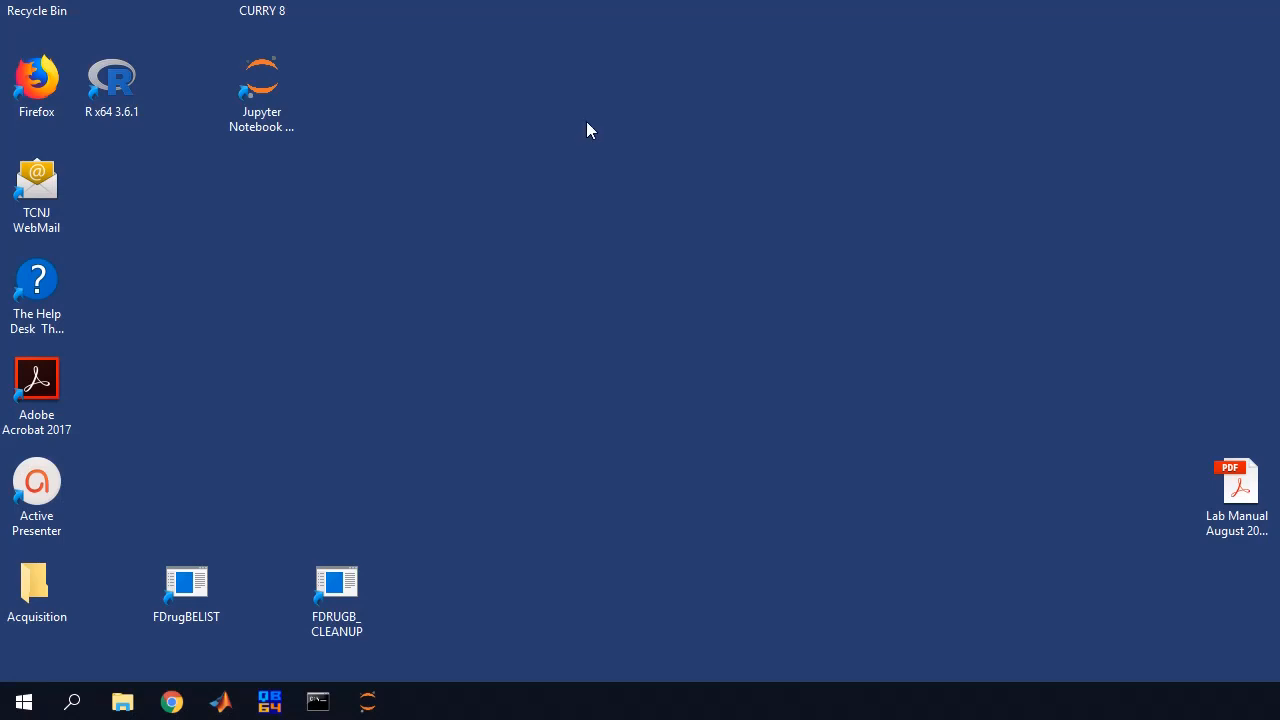
pyautogui.click(27, 708)
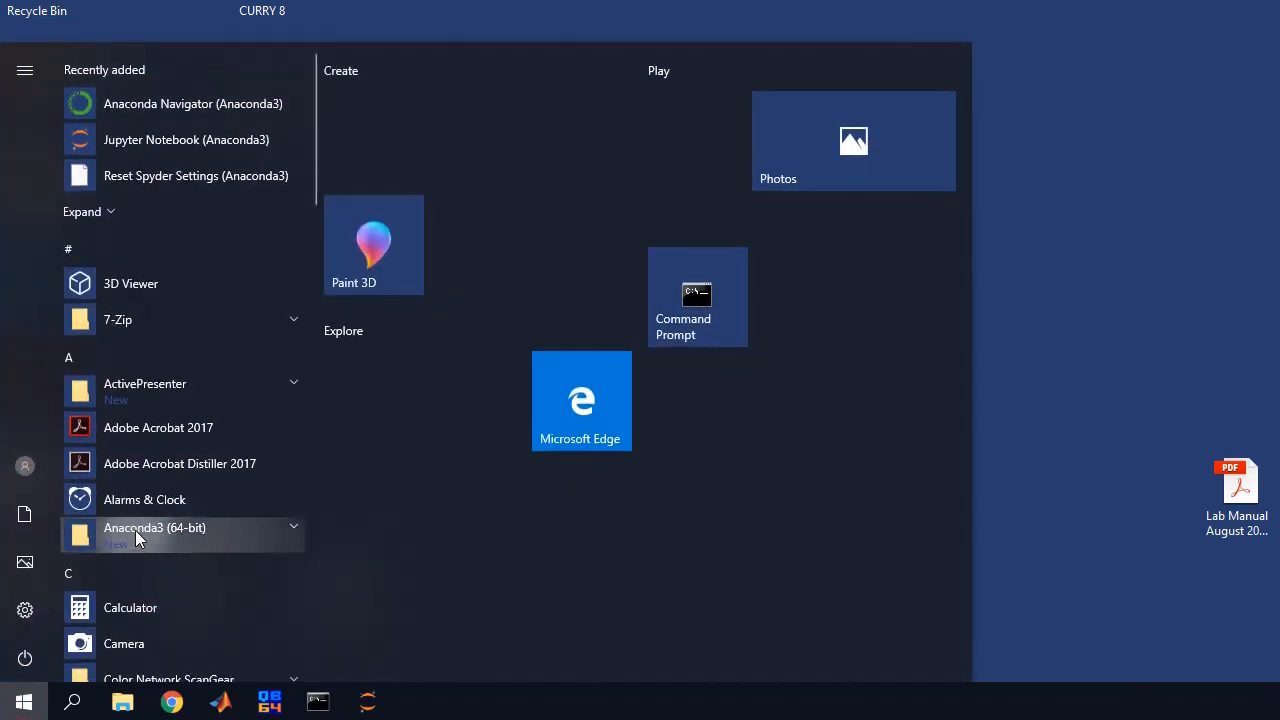
# Run Anaconda Prompt from the Anaconda3 (64-bit) Start menu group as administrator
pyautogui.click(270, 526)
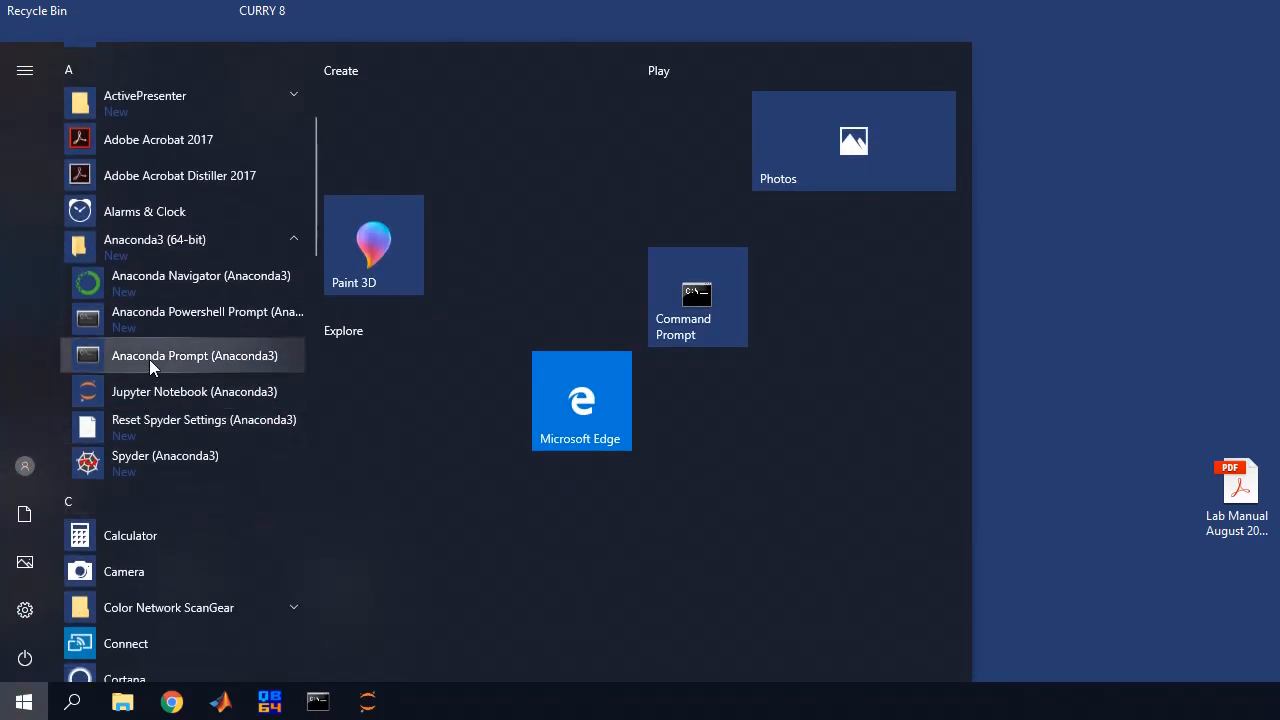
pyautogui.rightClick(149, 359)
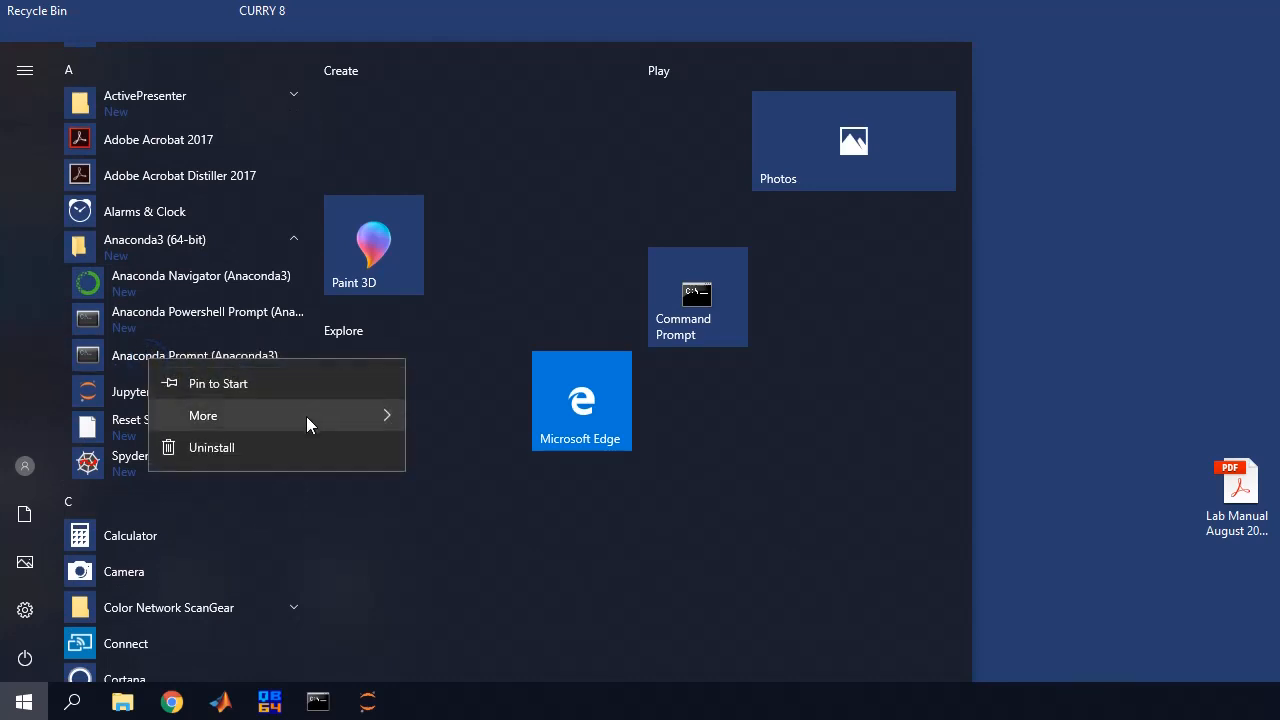
pyautogui.moveTo(307, 417)
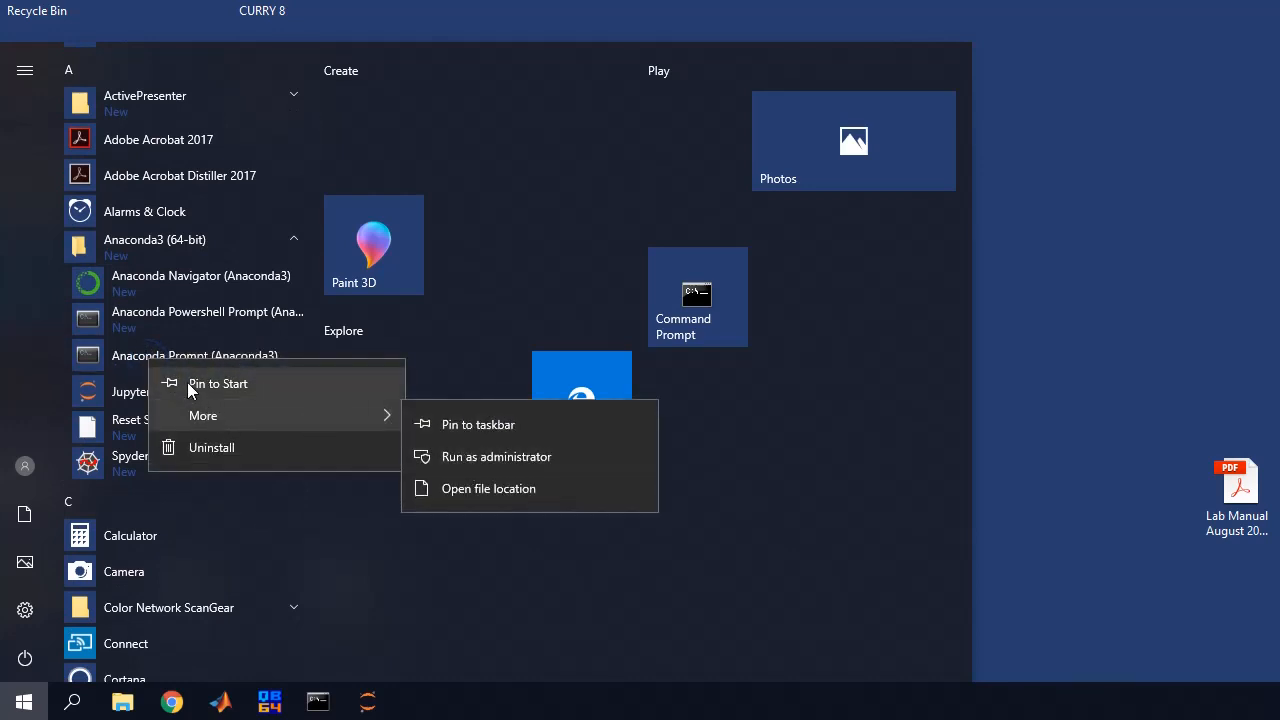
pyautogui.click(507, 458)
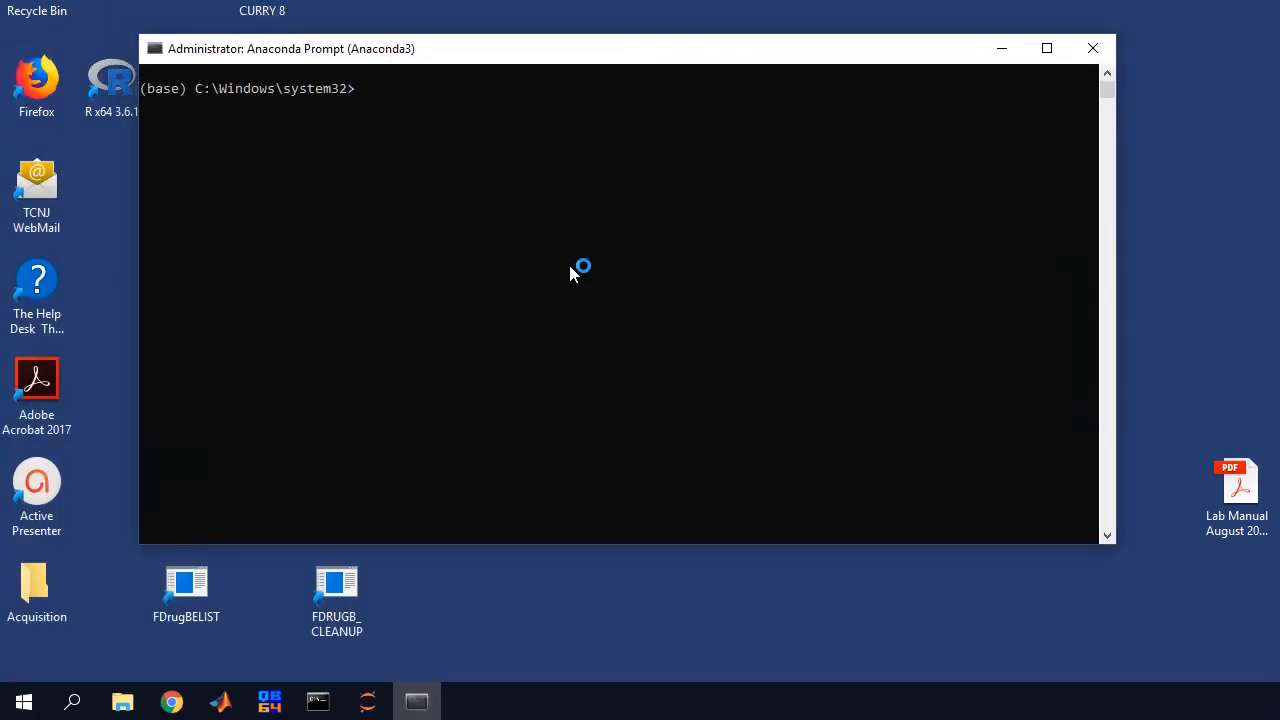
# Install r-irkernel from the r channel with conda, confirming with y, then exit the prompt
pyautogui.write('conda install -c r r-irkernel')
pyautogui.press('Return')
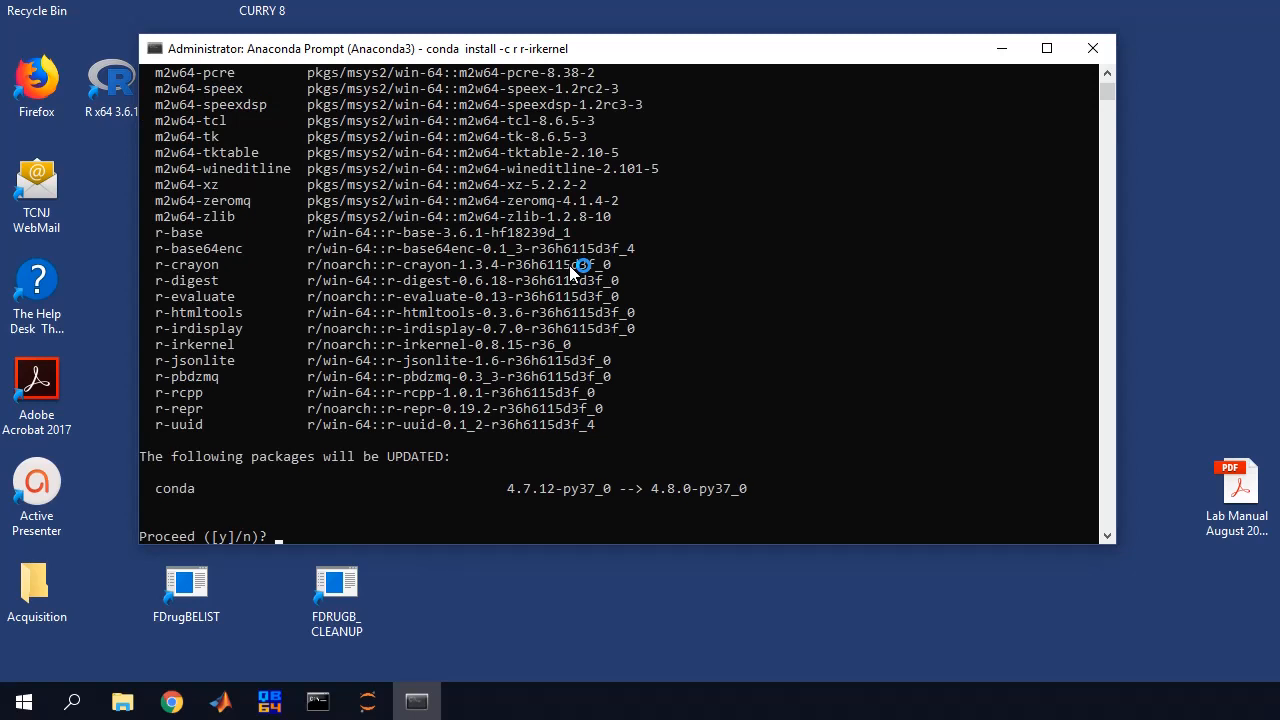
pyautogui.write('y')
pyautogui.press('Return')
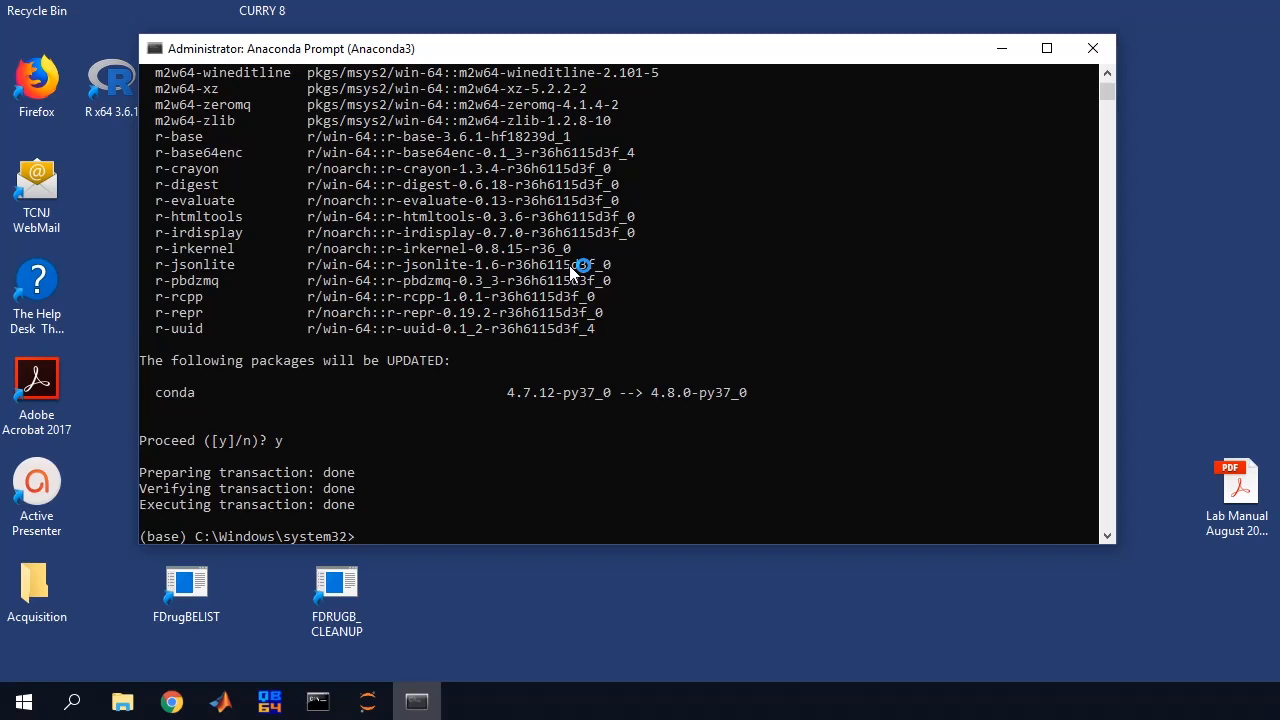
pyautogui.write('exit')
pyautogui.press('Return')
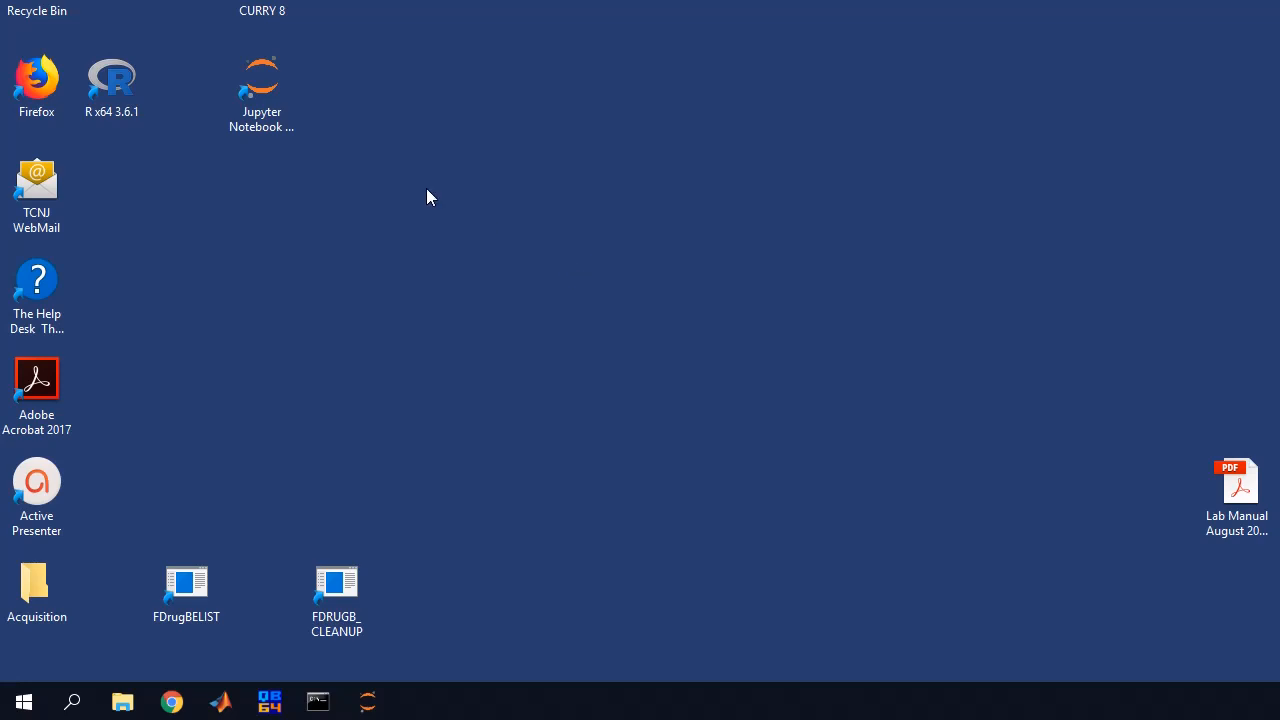
# Launch the Jupyter Notebook server and log in with the notebook password
pyautogui.click(367, 701)
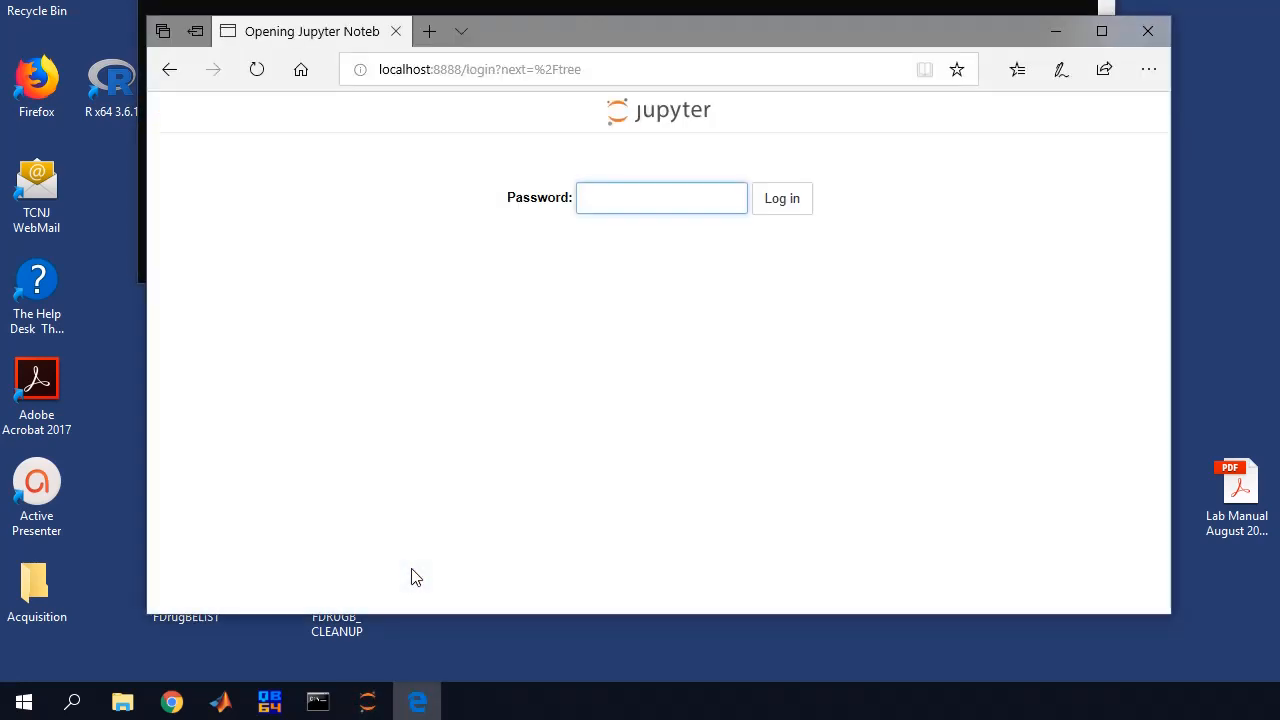
pyautogui.write('jupyter')
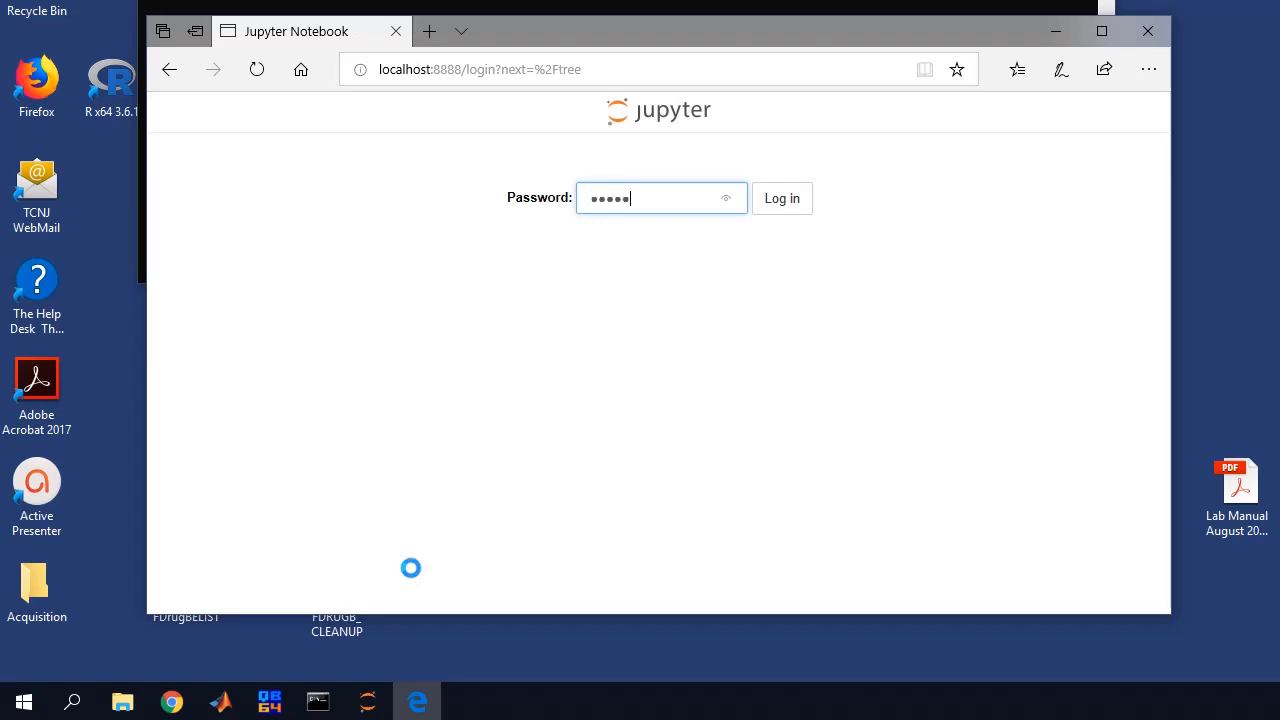
pyautogui.press('Return')
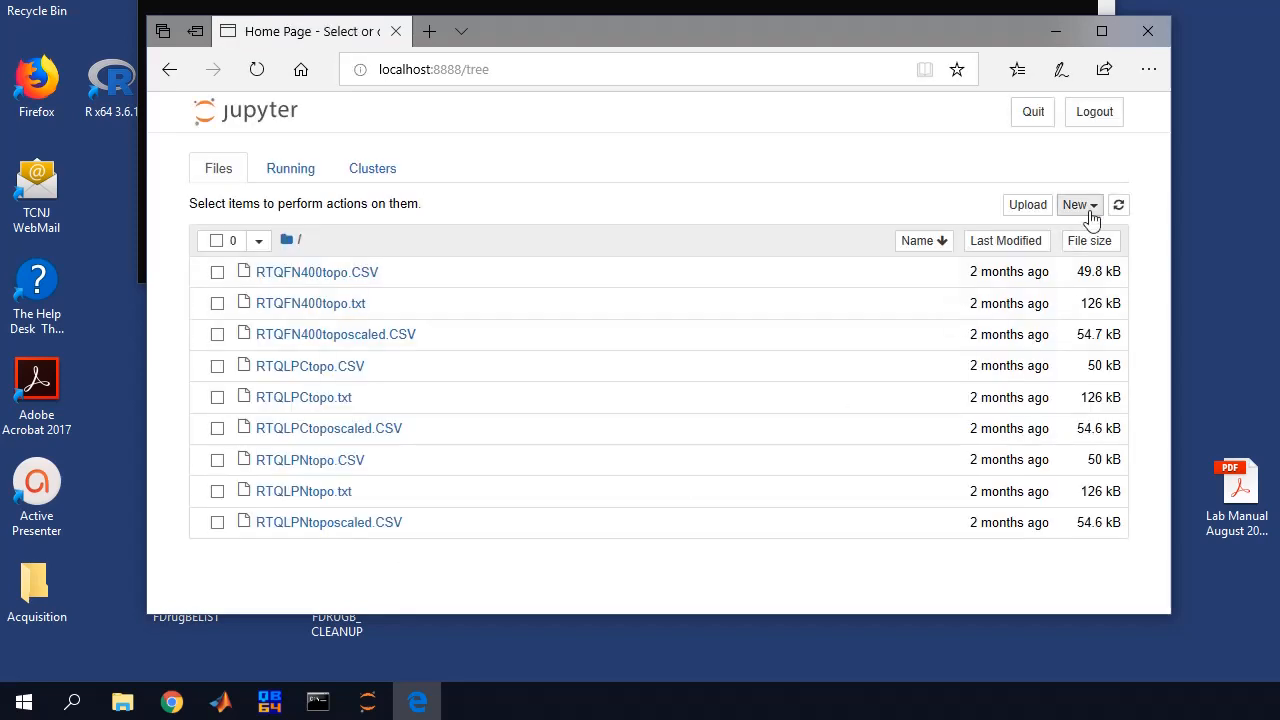
# Create a new R notebook and log in again in its tab
pyautogui.click(1080, 206)
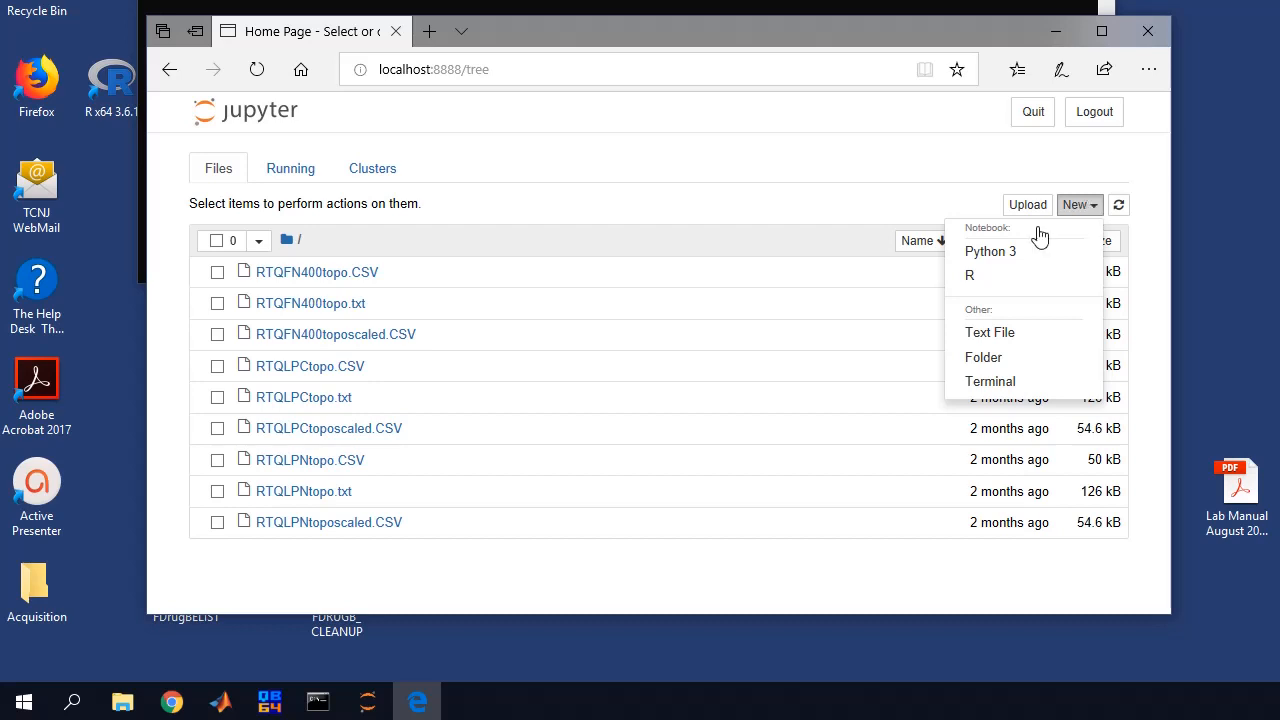
pyautogui.click(986, 286)
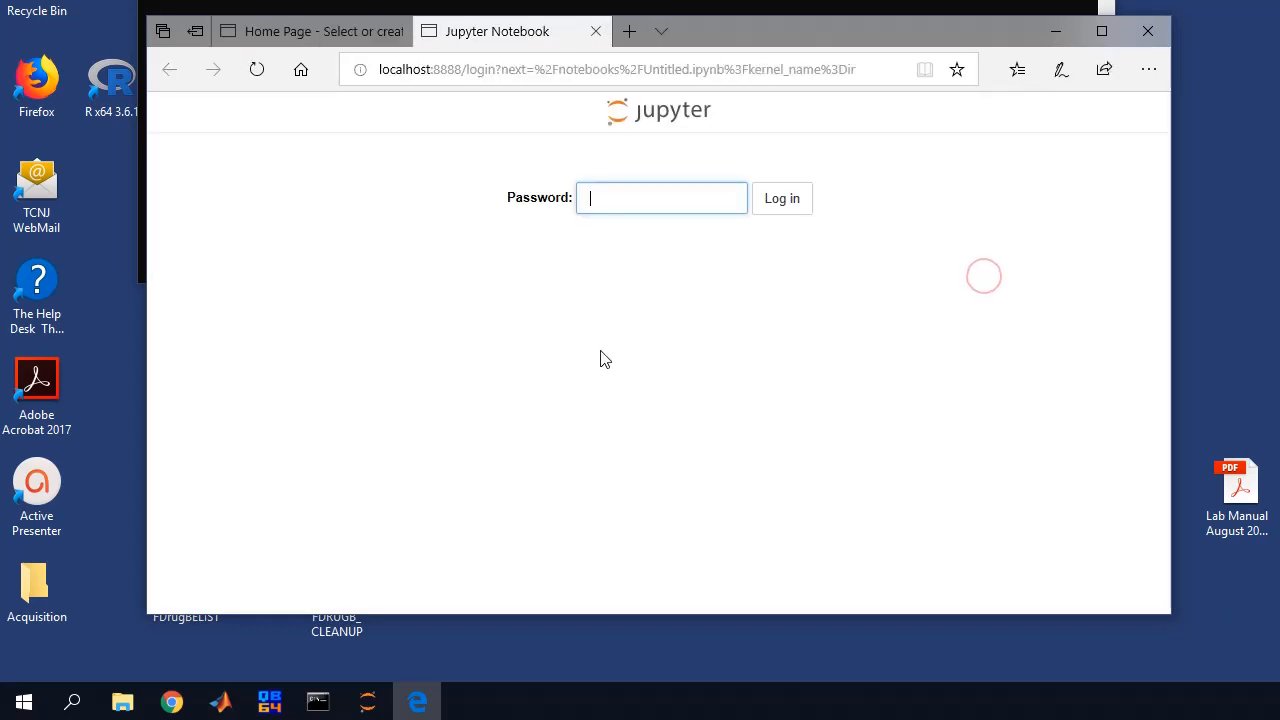
pyautogui.write('******')
pyautogui.press('Return')
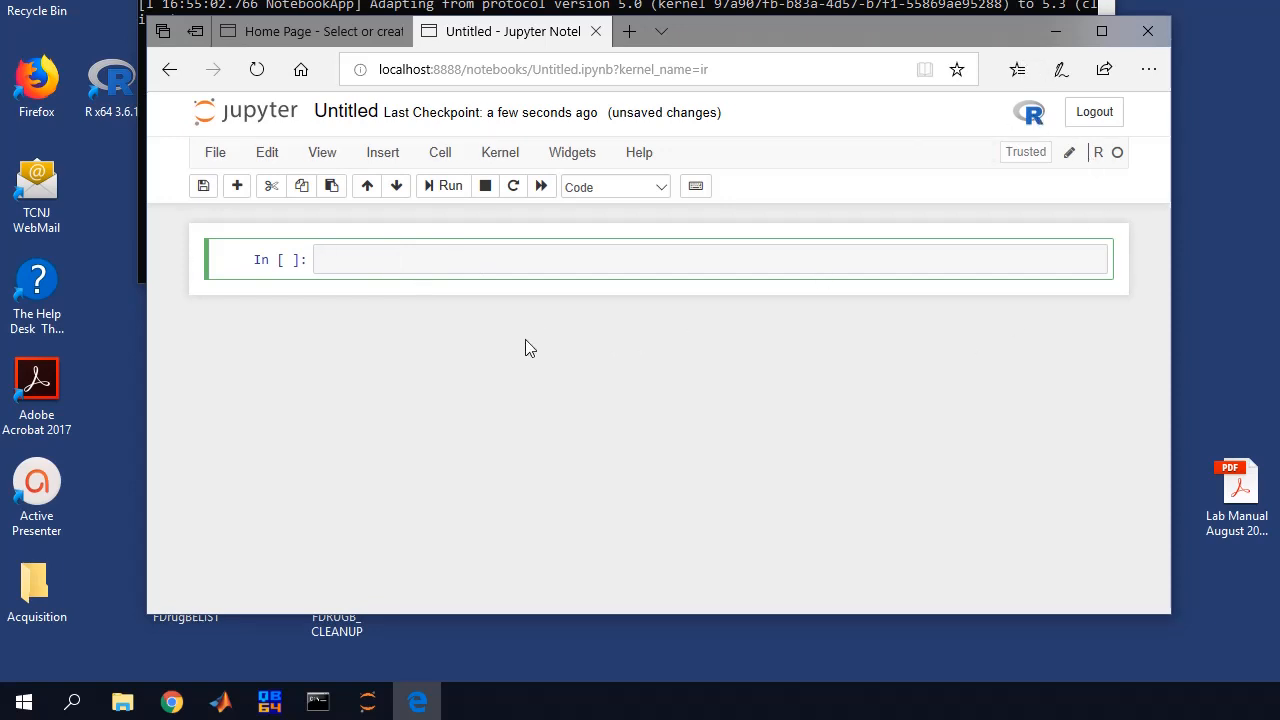
# Rename the notebook to Rtest, save a checkpoint, then log out and close its tab
pyautogui.click(340, 110)
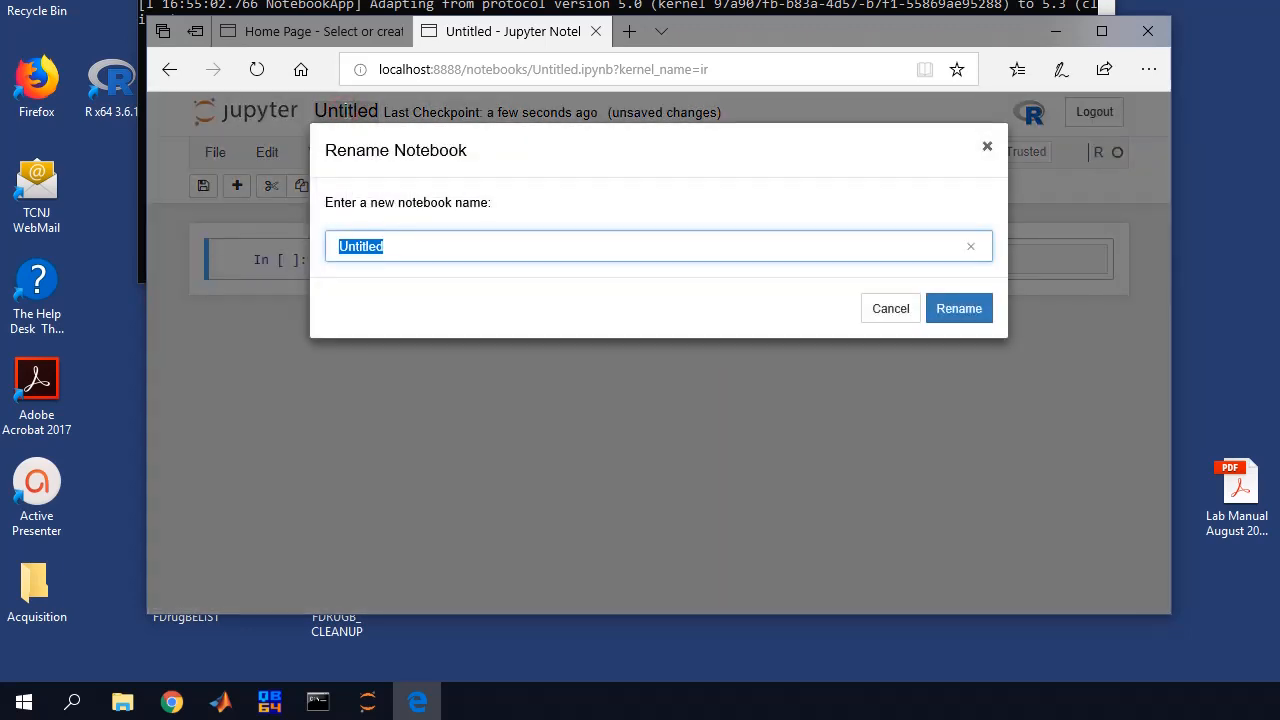
pyautogui.write('Rtest')
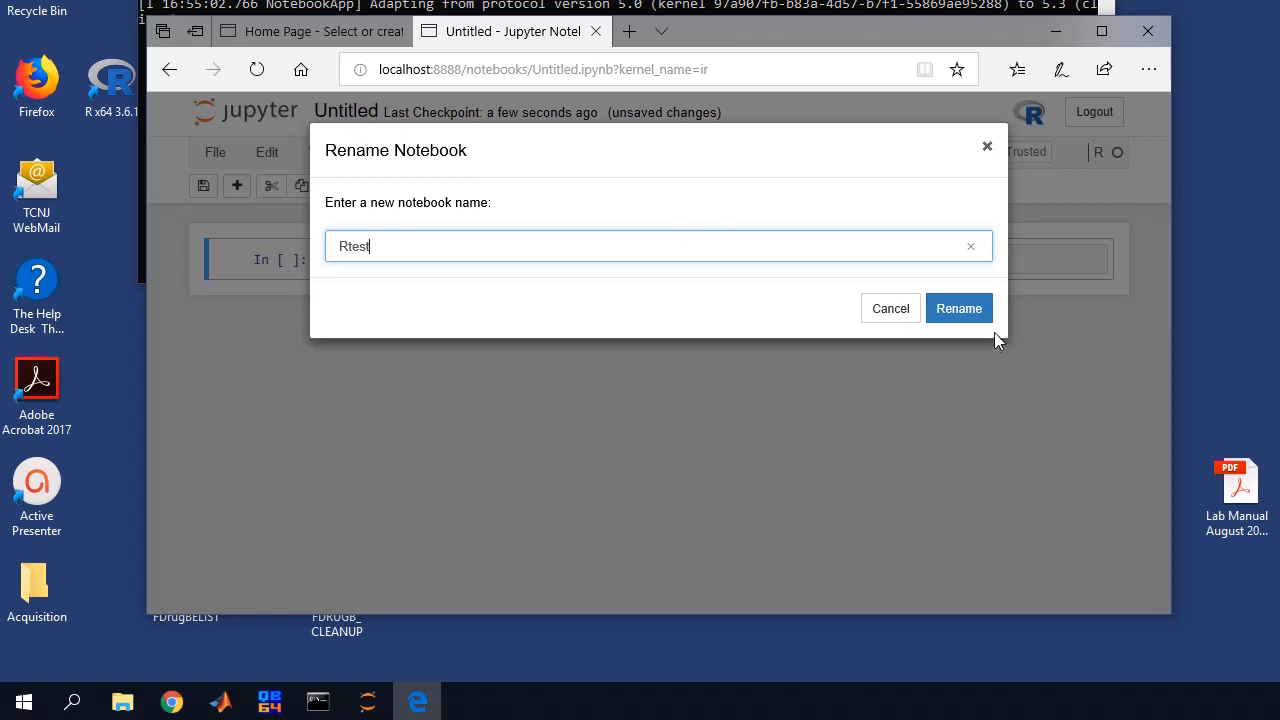
pyautogui.click(966, 305)
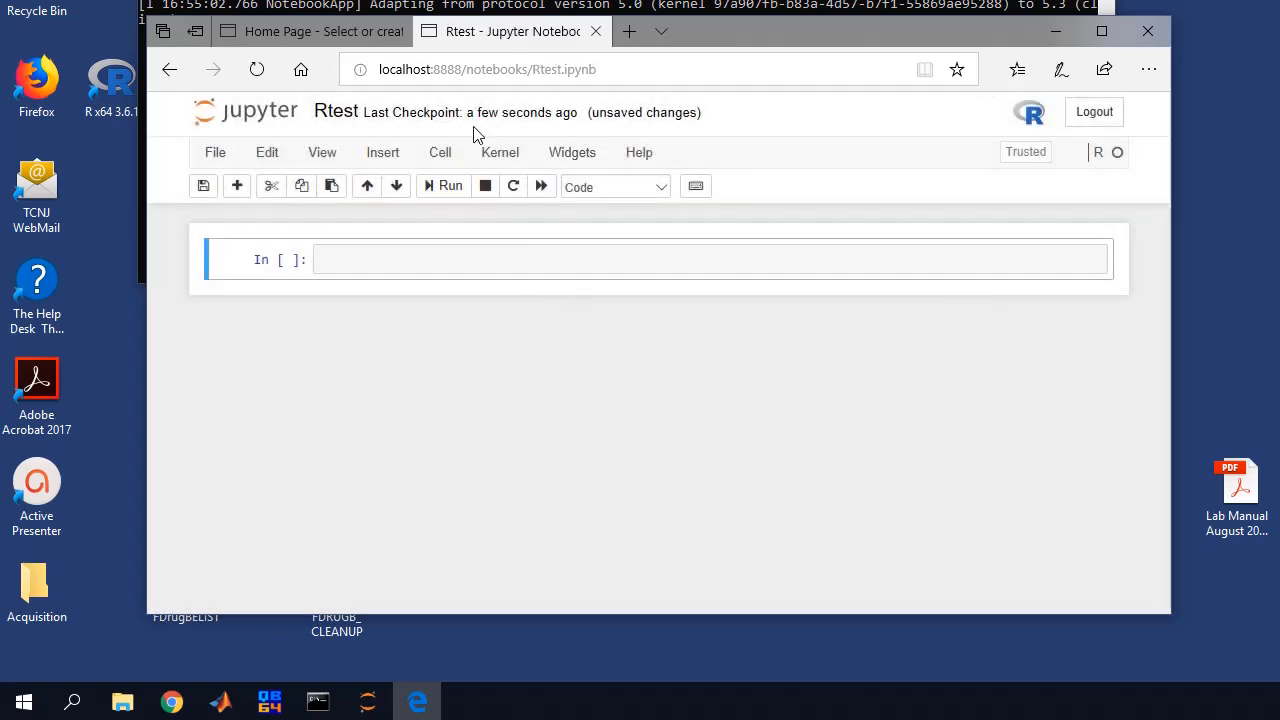
pyautogui.click(202, 187)
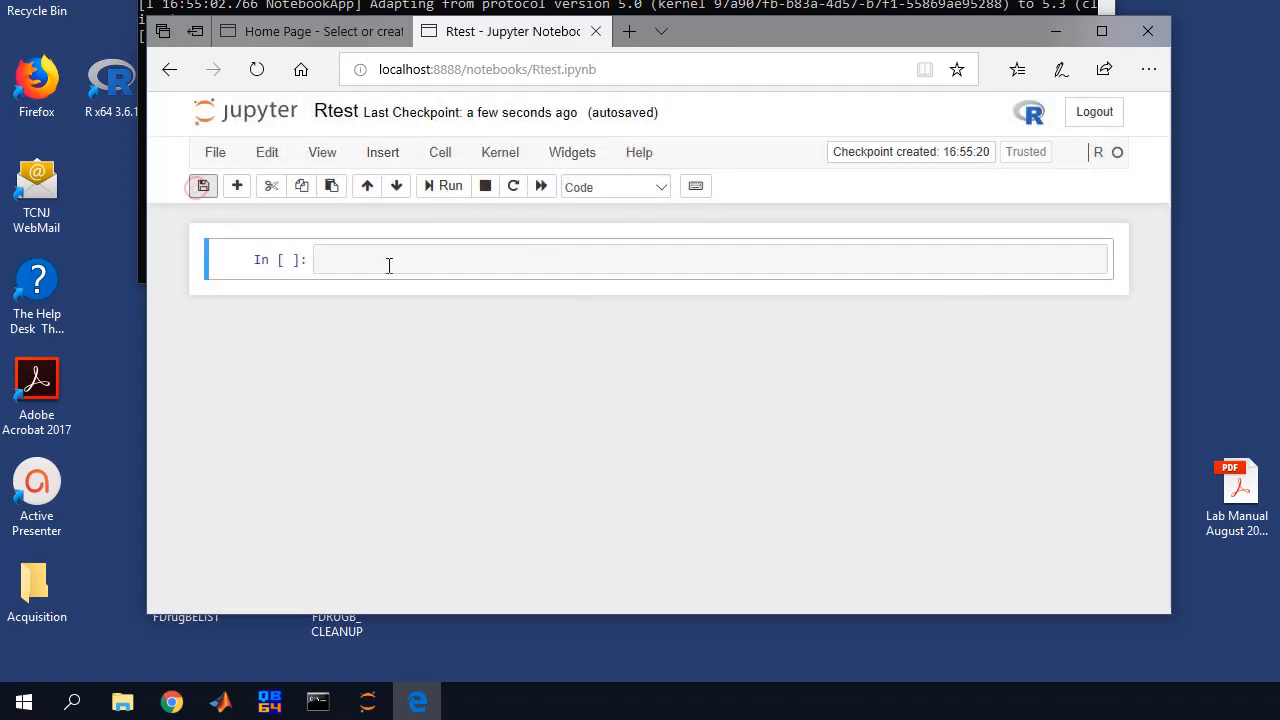
pyautogui.click(1092, 117)
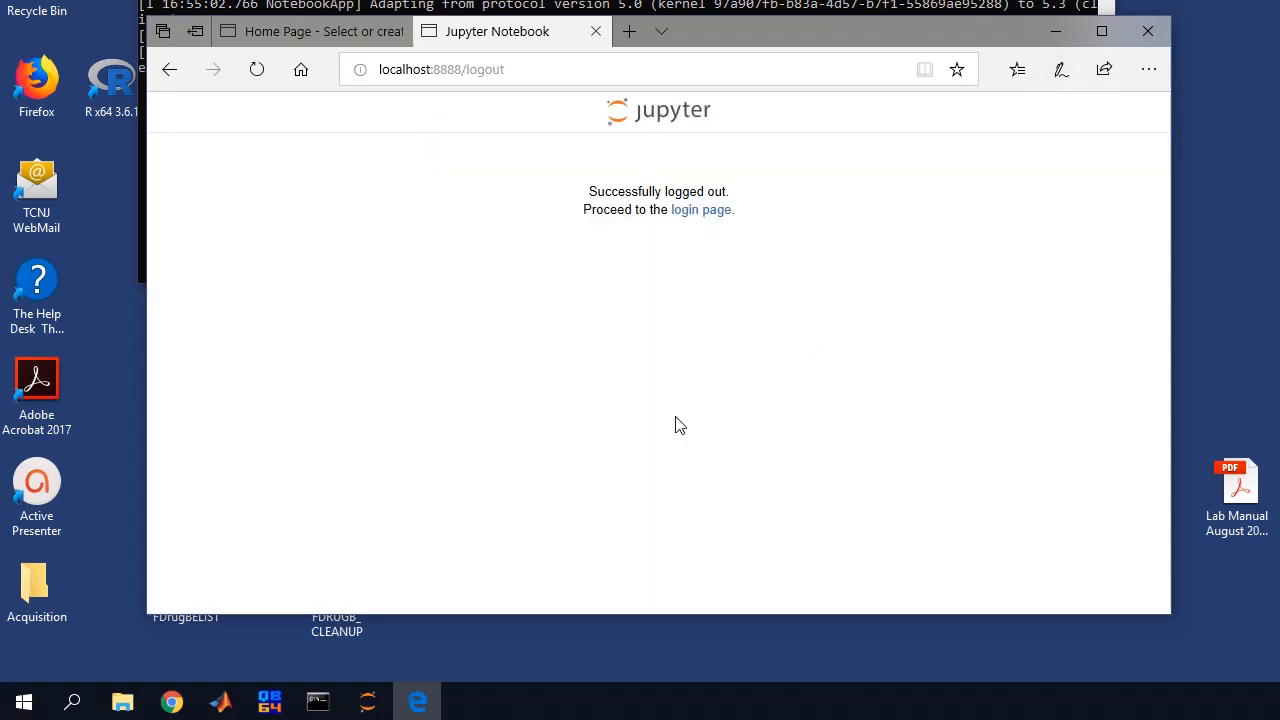
pyautogui.click(593, 31)
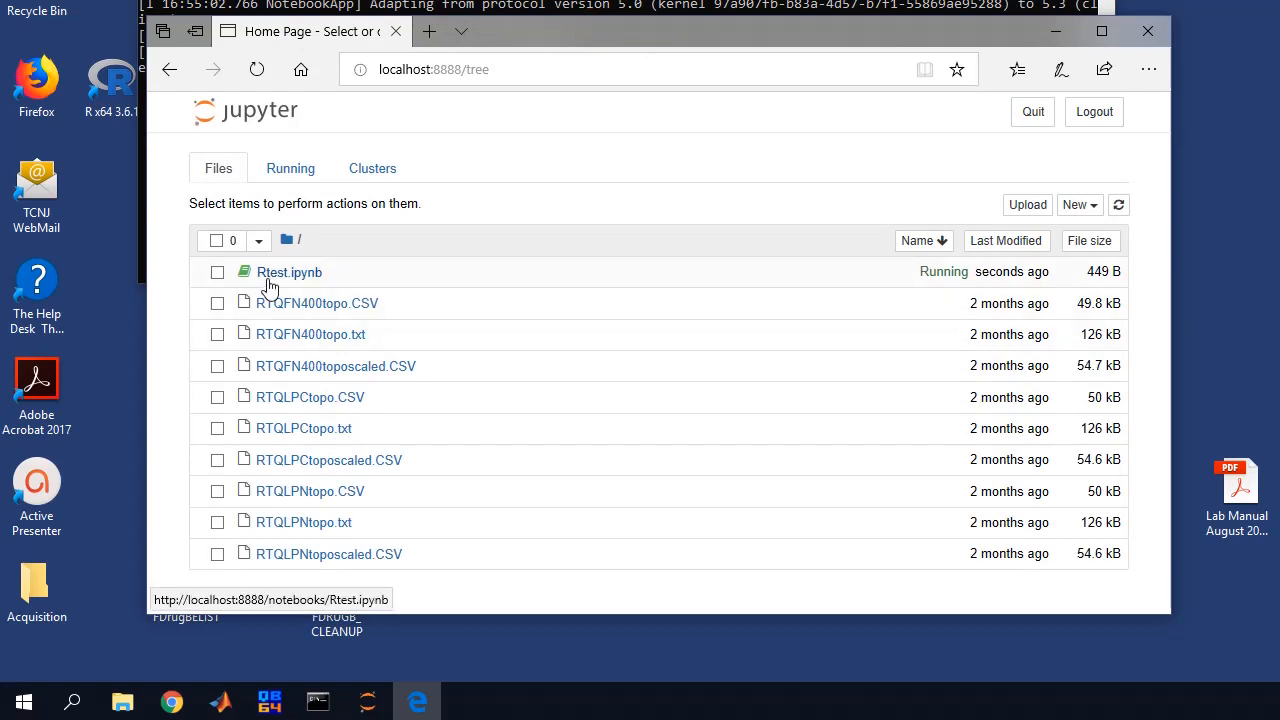
# Create a new Python 3 notebook and log in to open it
pyautogui.click(1074, 206)
pyautogui.click(1001, 251)
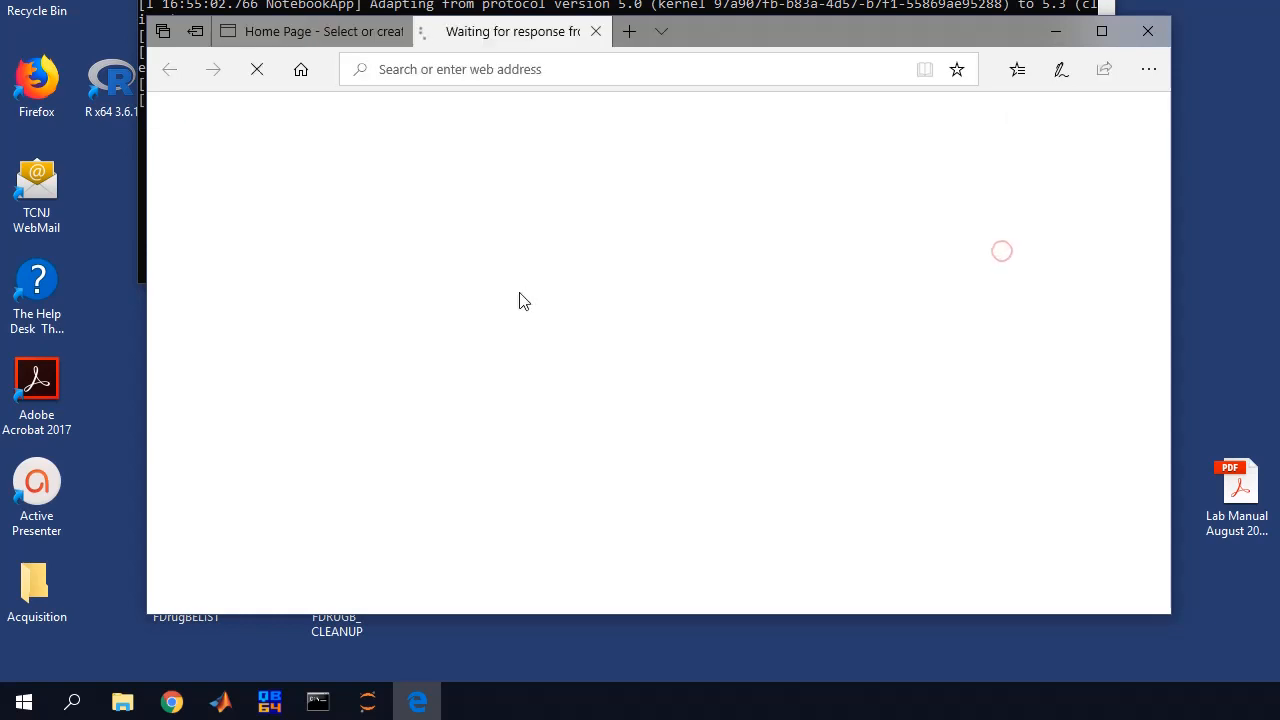
pyautogui.write('******')
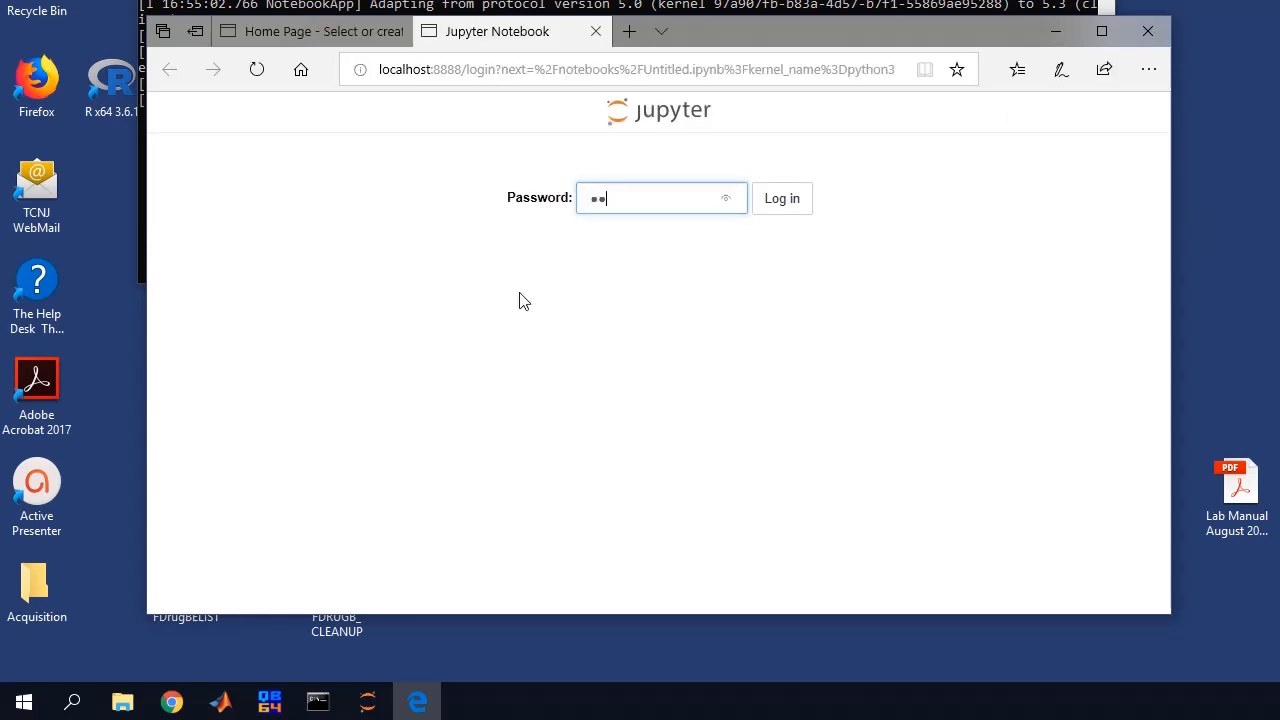
pyautogui.press('Return')
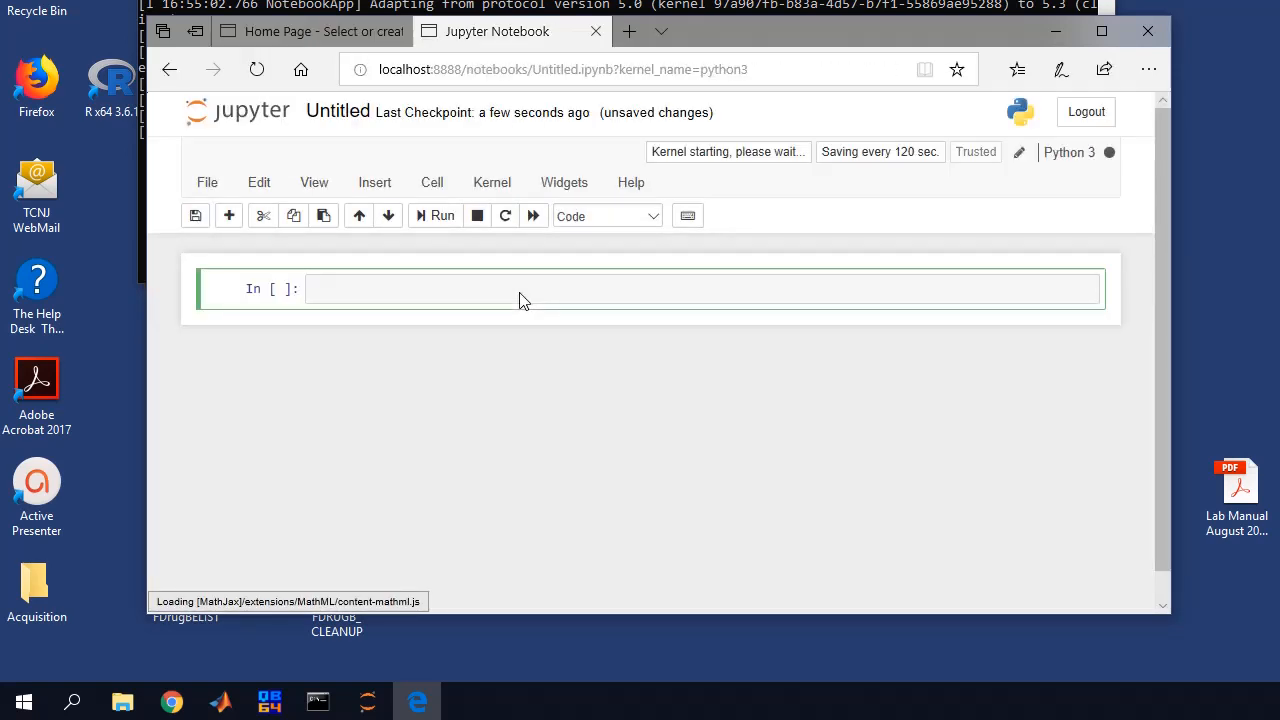
# Rename it PythonTest, save a checkpoint, then log out and close the tab
pyautogui.click(339, 115)
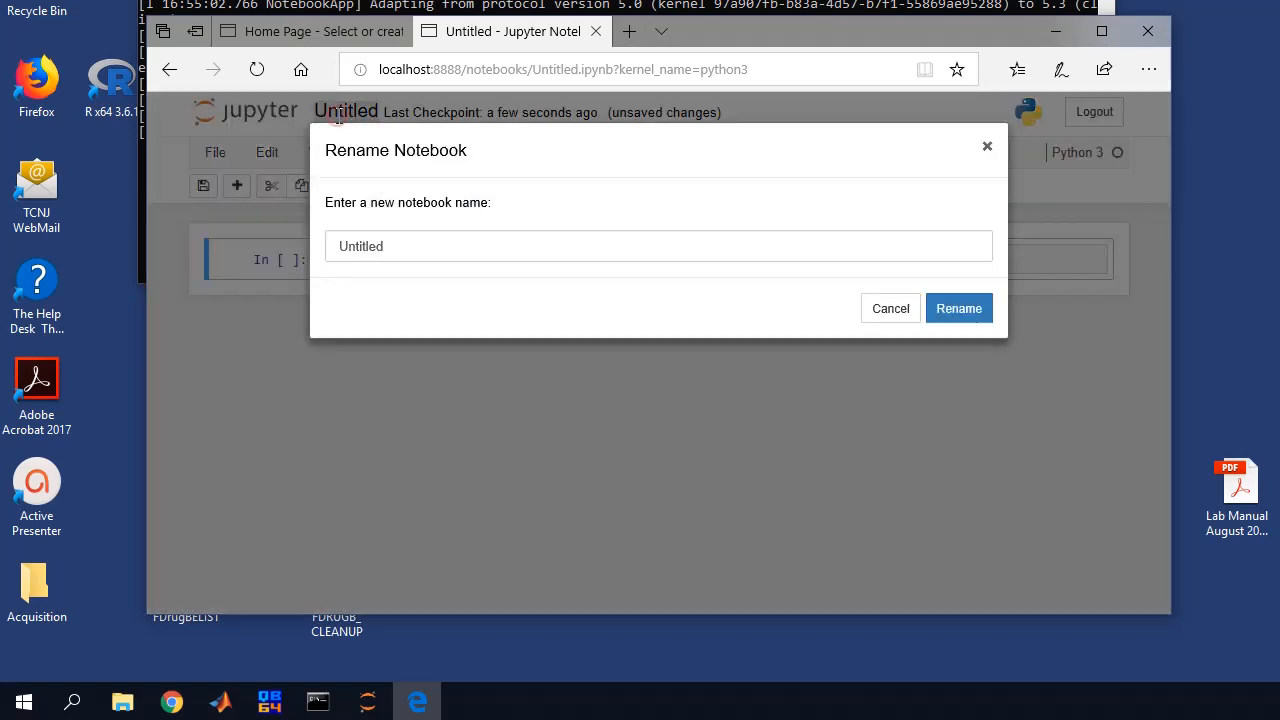
pyautogui.write('Python')
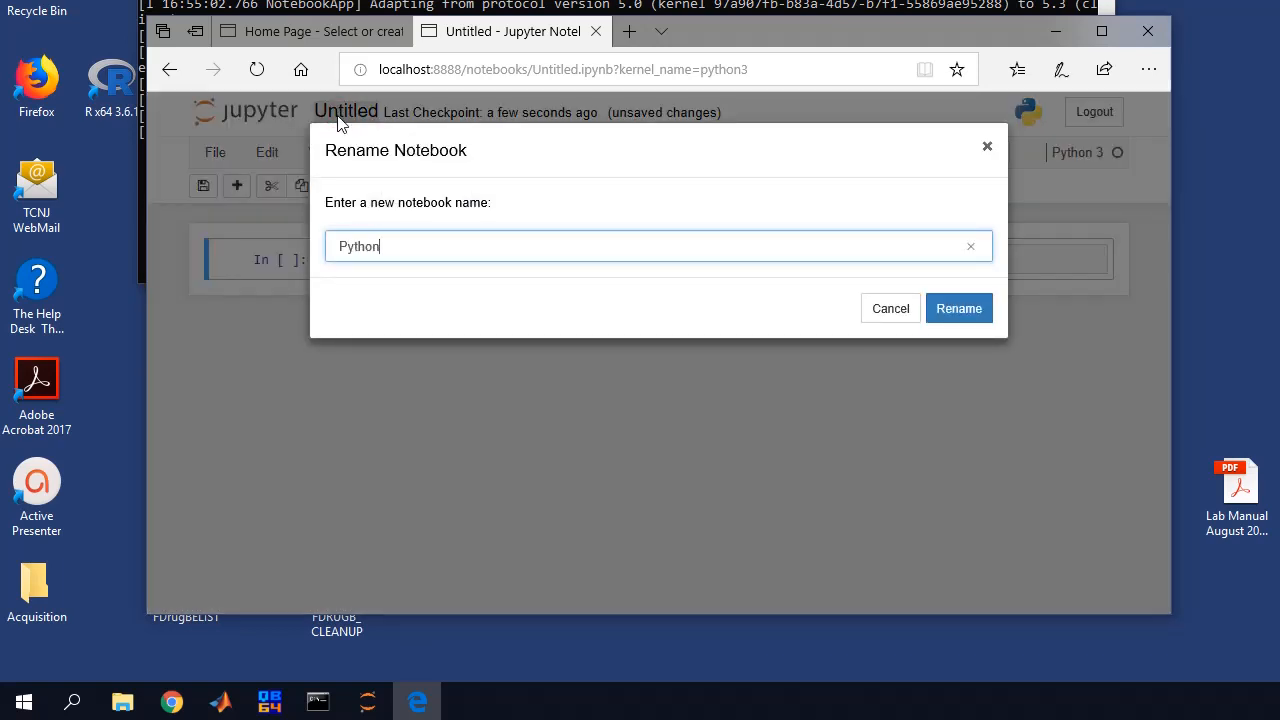
pyautogui.write('Test')
pyautogui.click(976, 311)
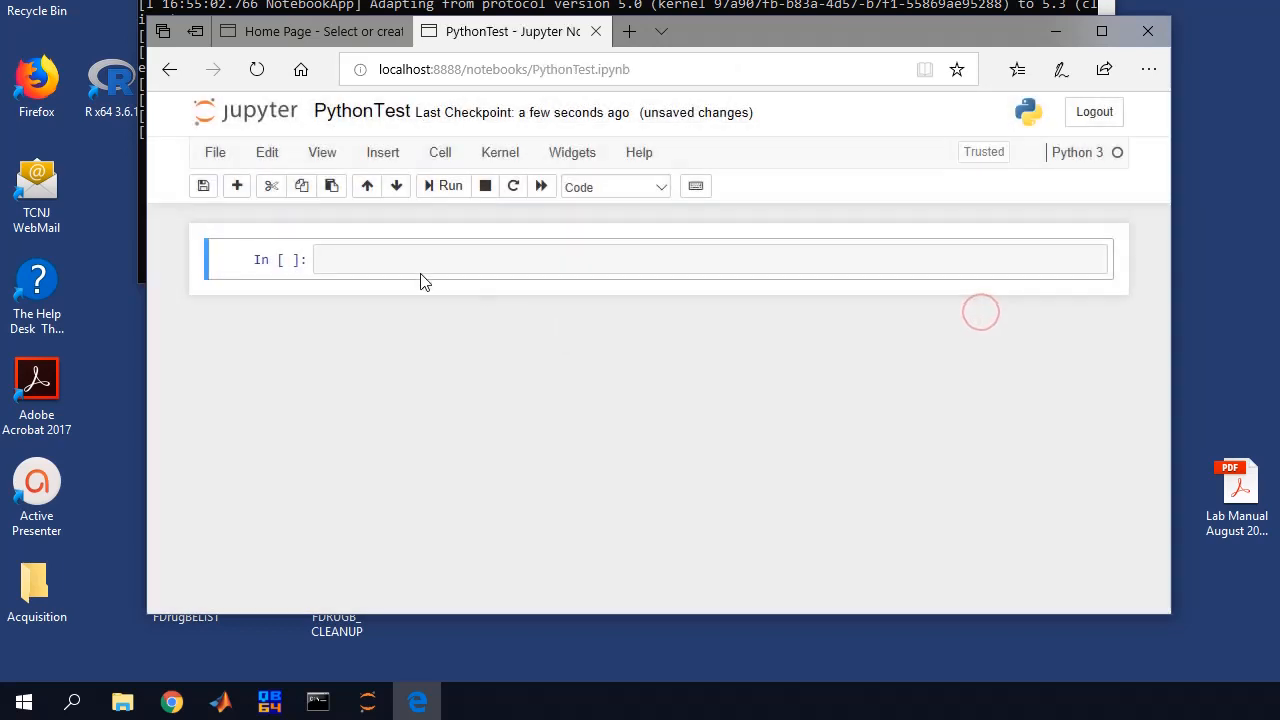
pyautogui.click(203, 186)
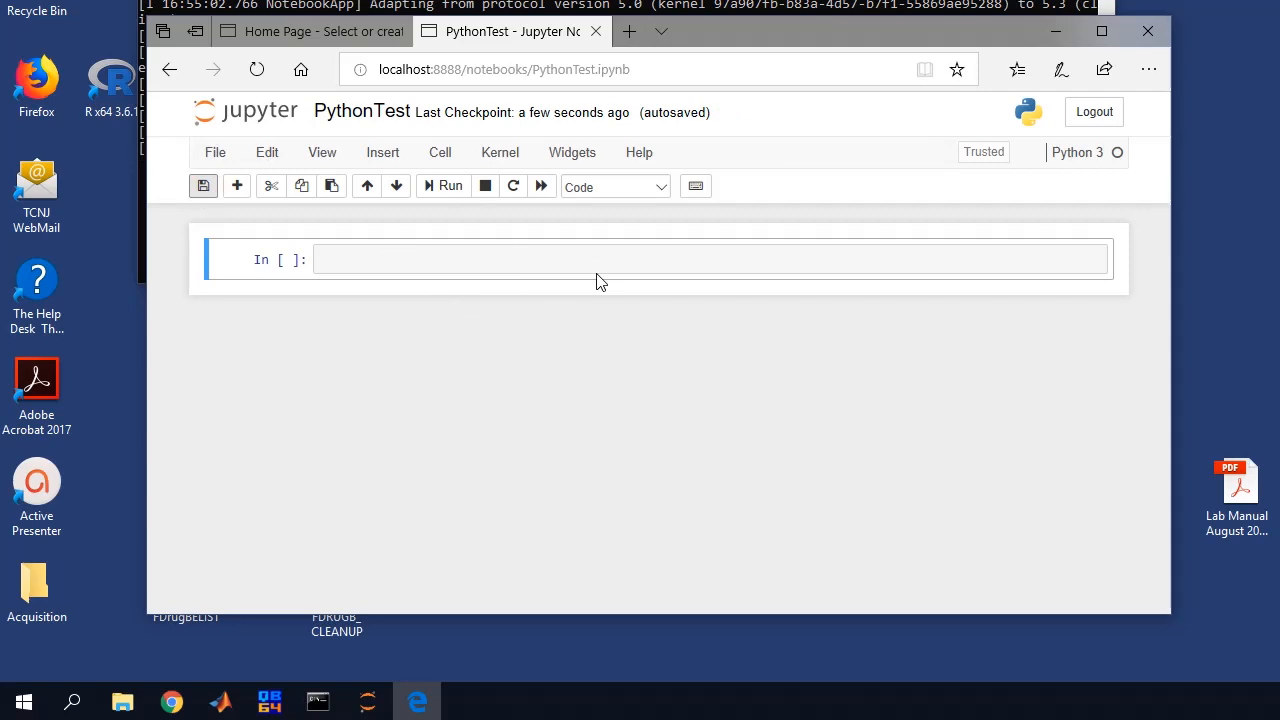
pyautogui.click(1112, 112)
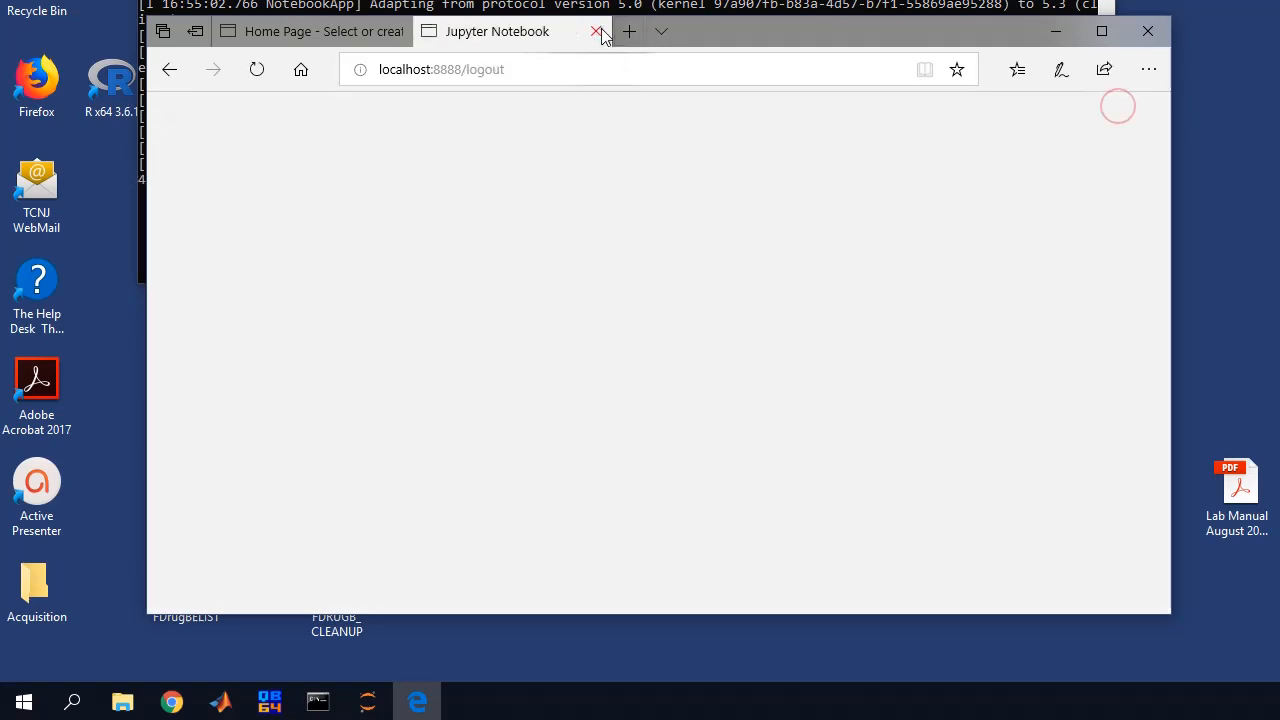
pyautogui.click(596, 31)
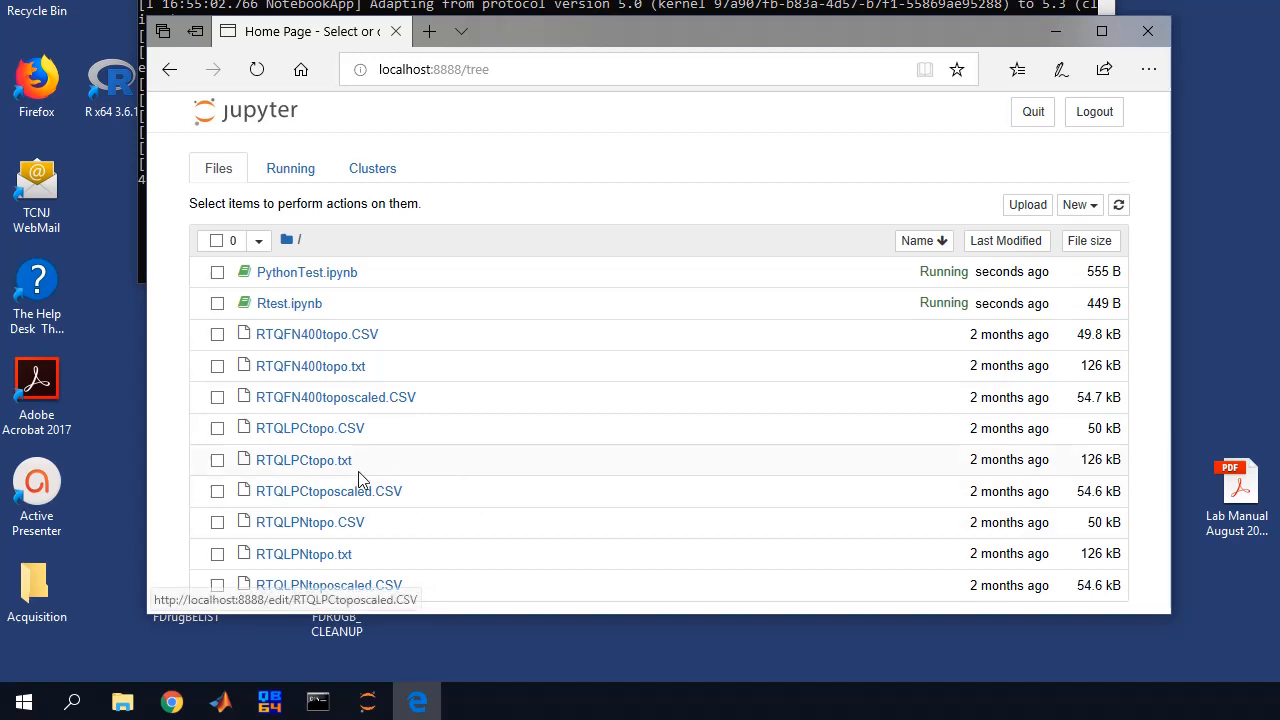
# Reopen Rtest.ipynb and log in to confirm it loads
pyautogui.click(280, 314)
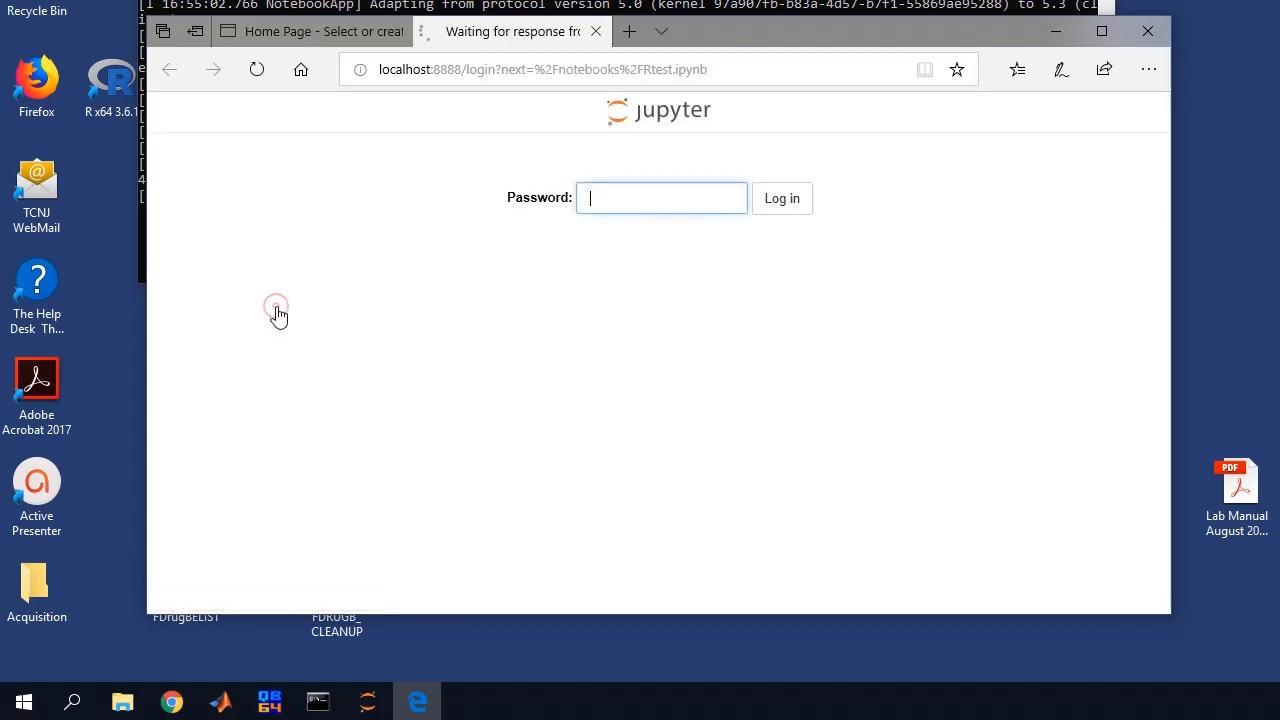
pyautogui.write('******')
pyautogui.press('Return')
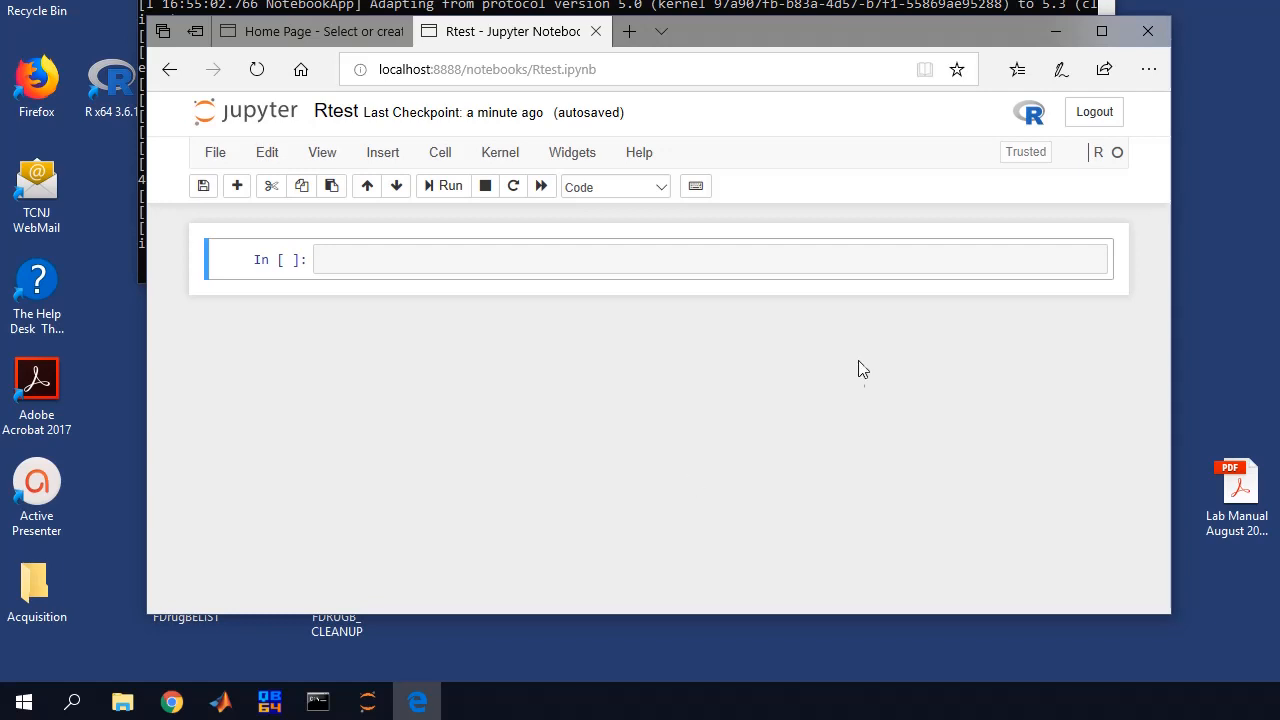
# Log out, close all Edge tabs, and stop the Jupyter server with Ctrl+C
pyautogui.click(1095, 112)
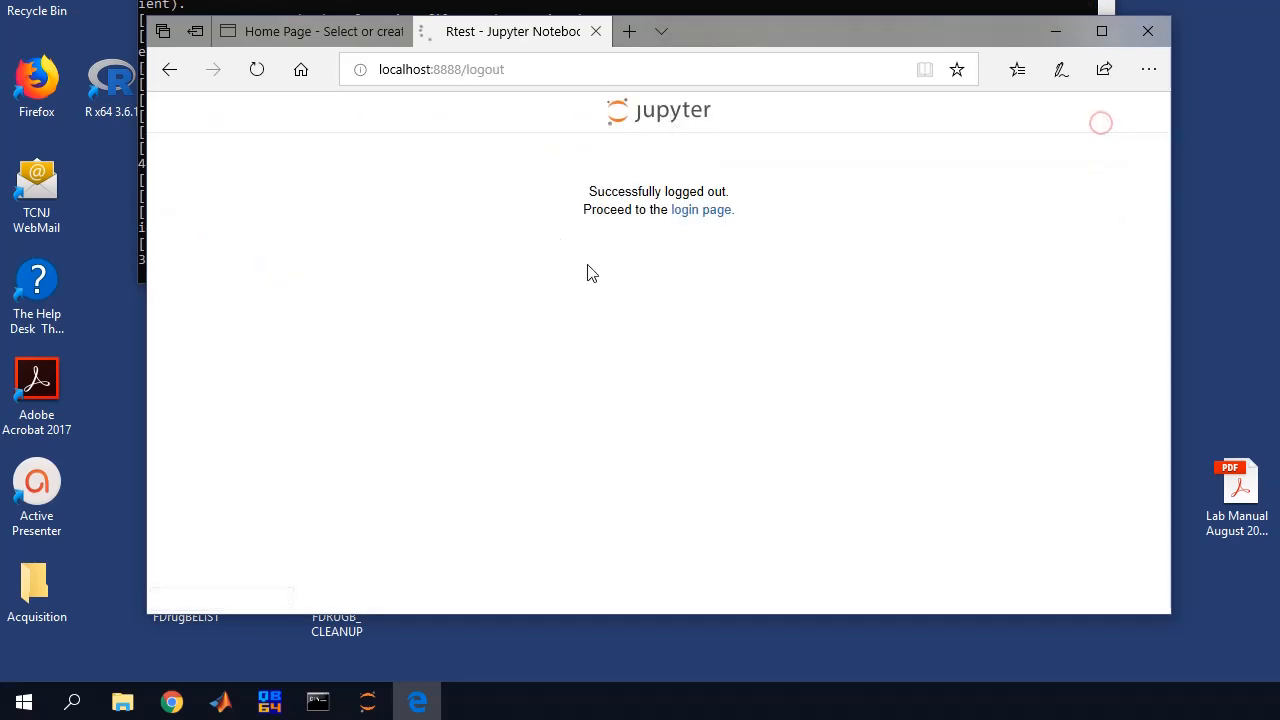
pyautogui.click(1148, 31)
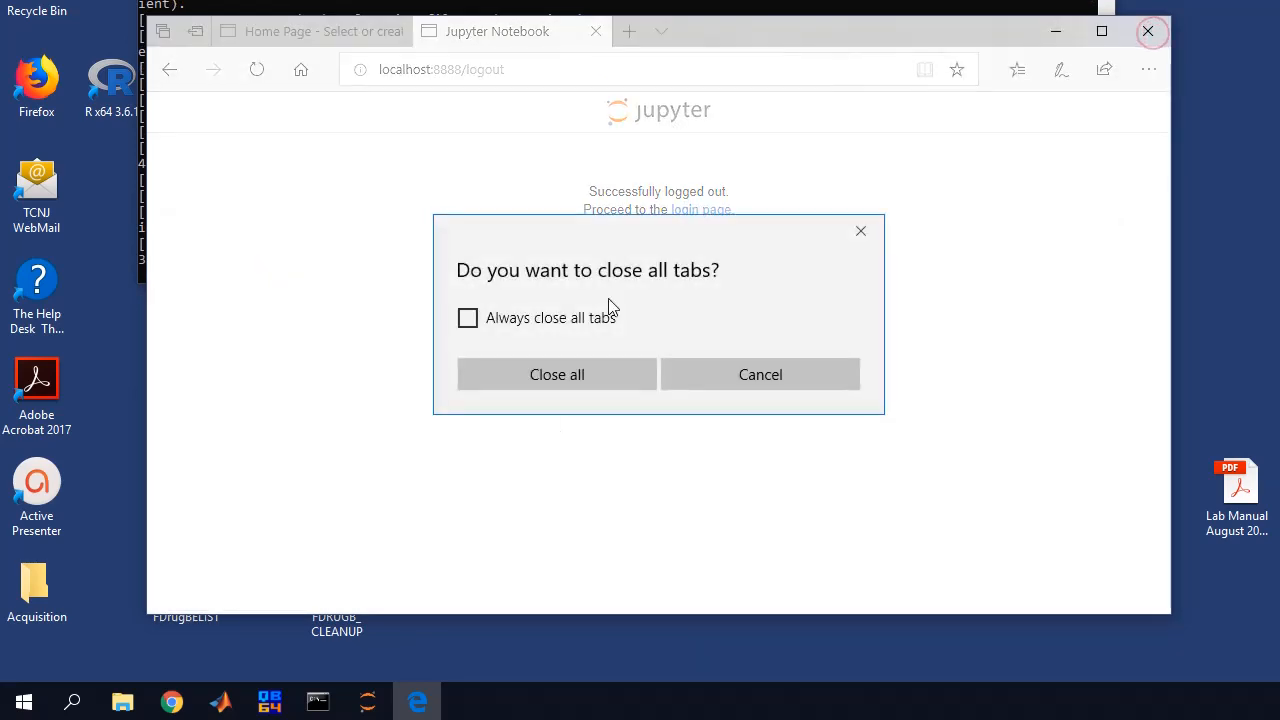
pyautogui.click(537, 371)
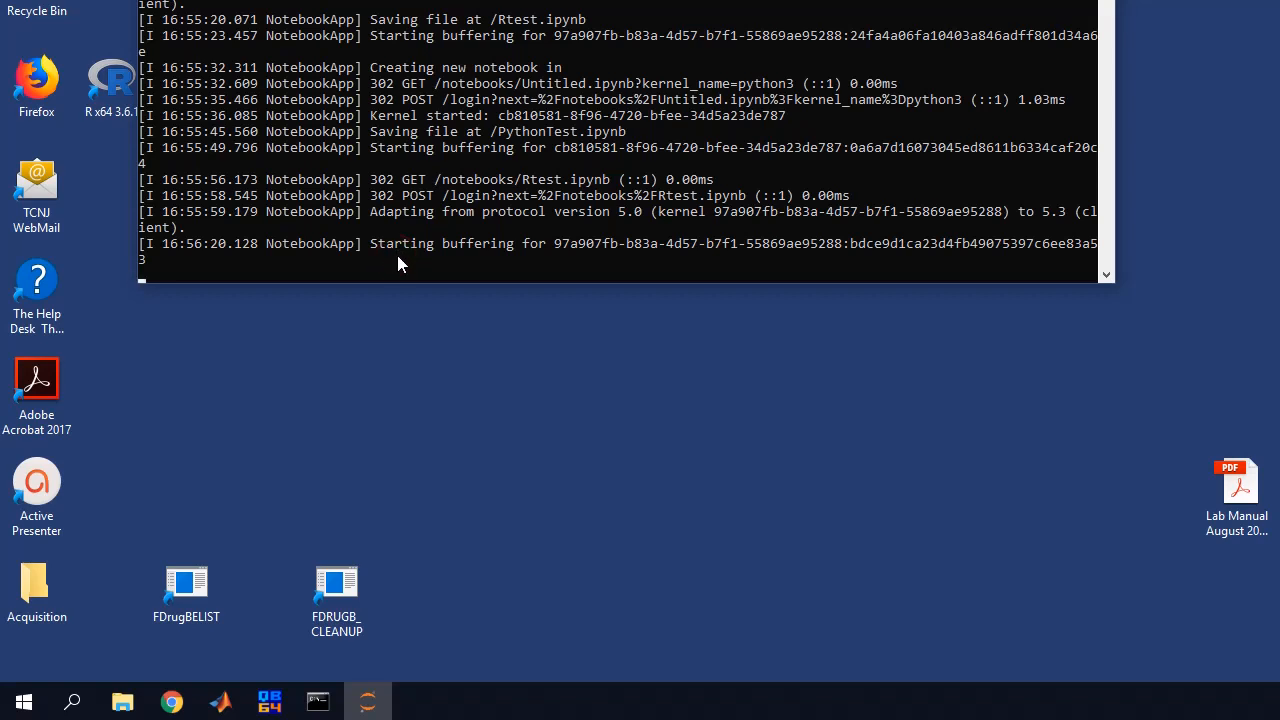
pyautogui.hotkey('ctrl', 'c')
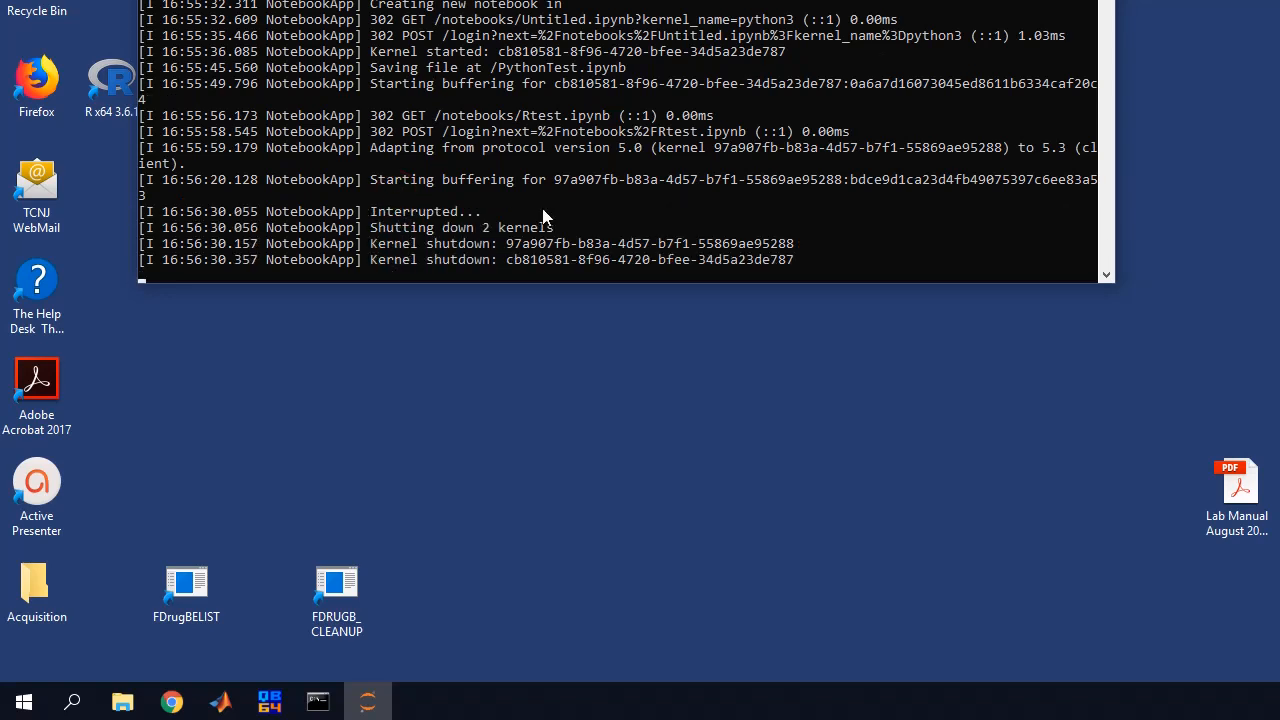